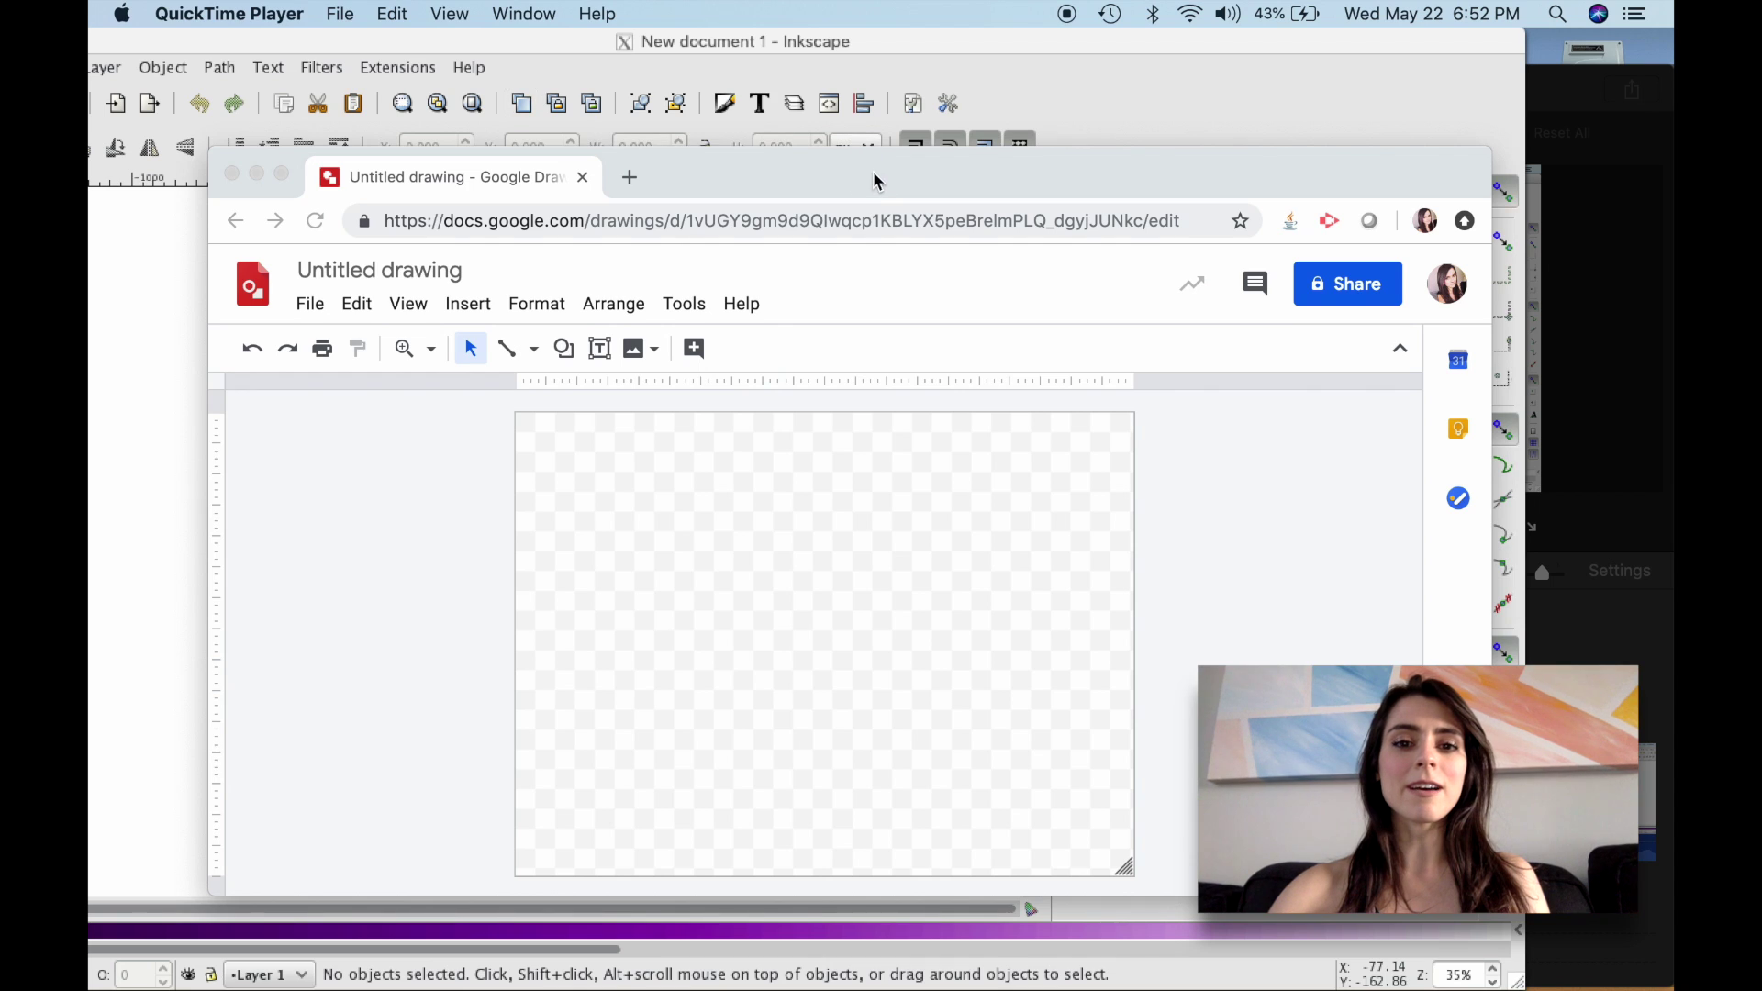
Step: Draw a text box on the Google Drawings canvas containing 'Plentiform' and shrink it to fit the word
left_click_drag(434, 177, 434, 96)
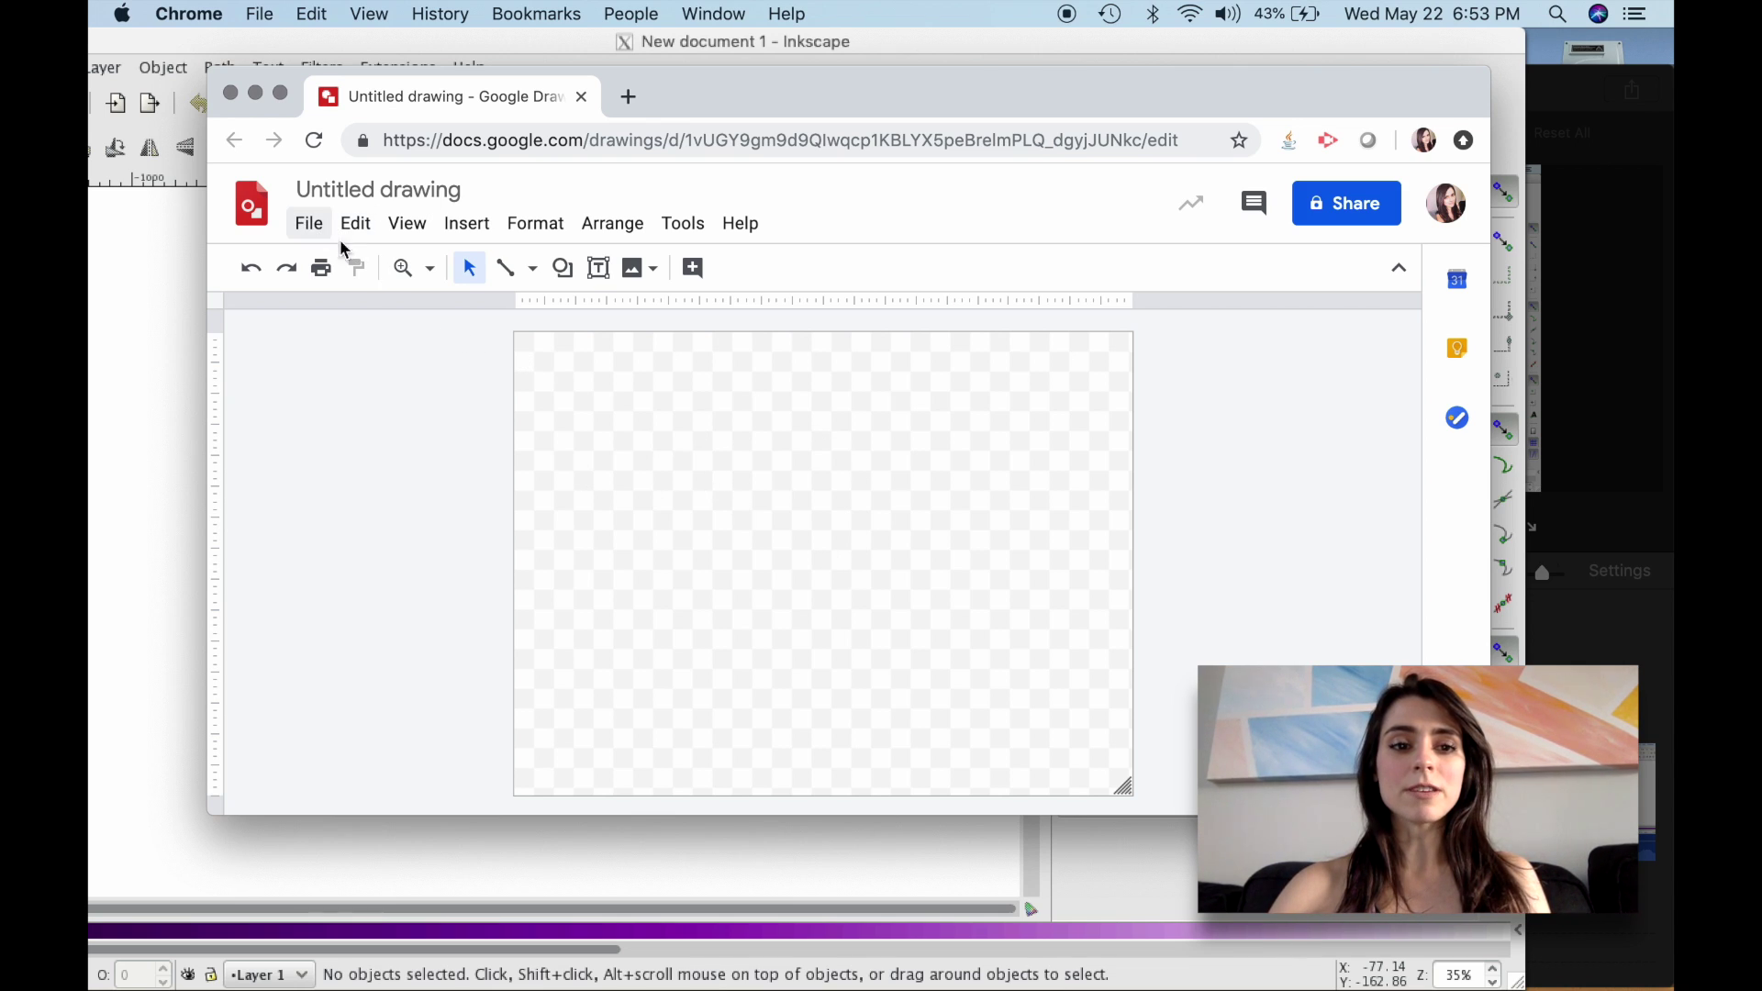
left_click(598, 267)
left_click_drag(679, 420, 1004, 565)
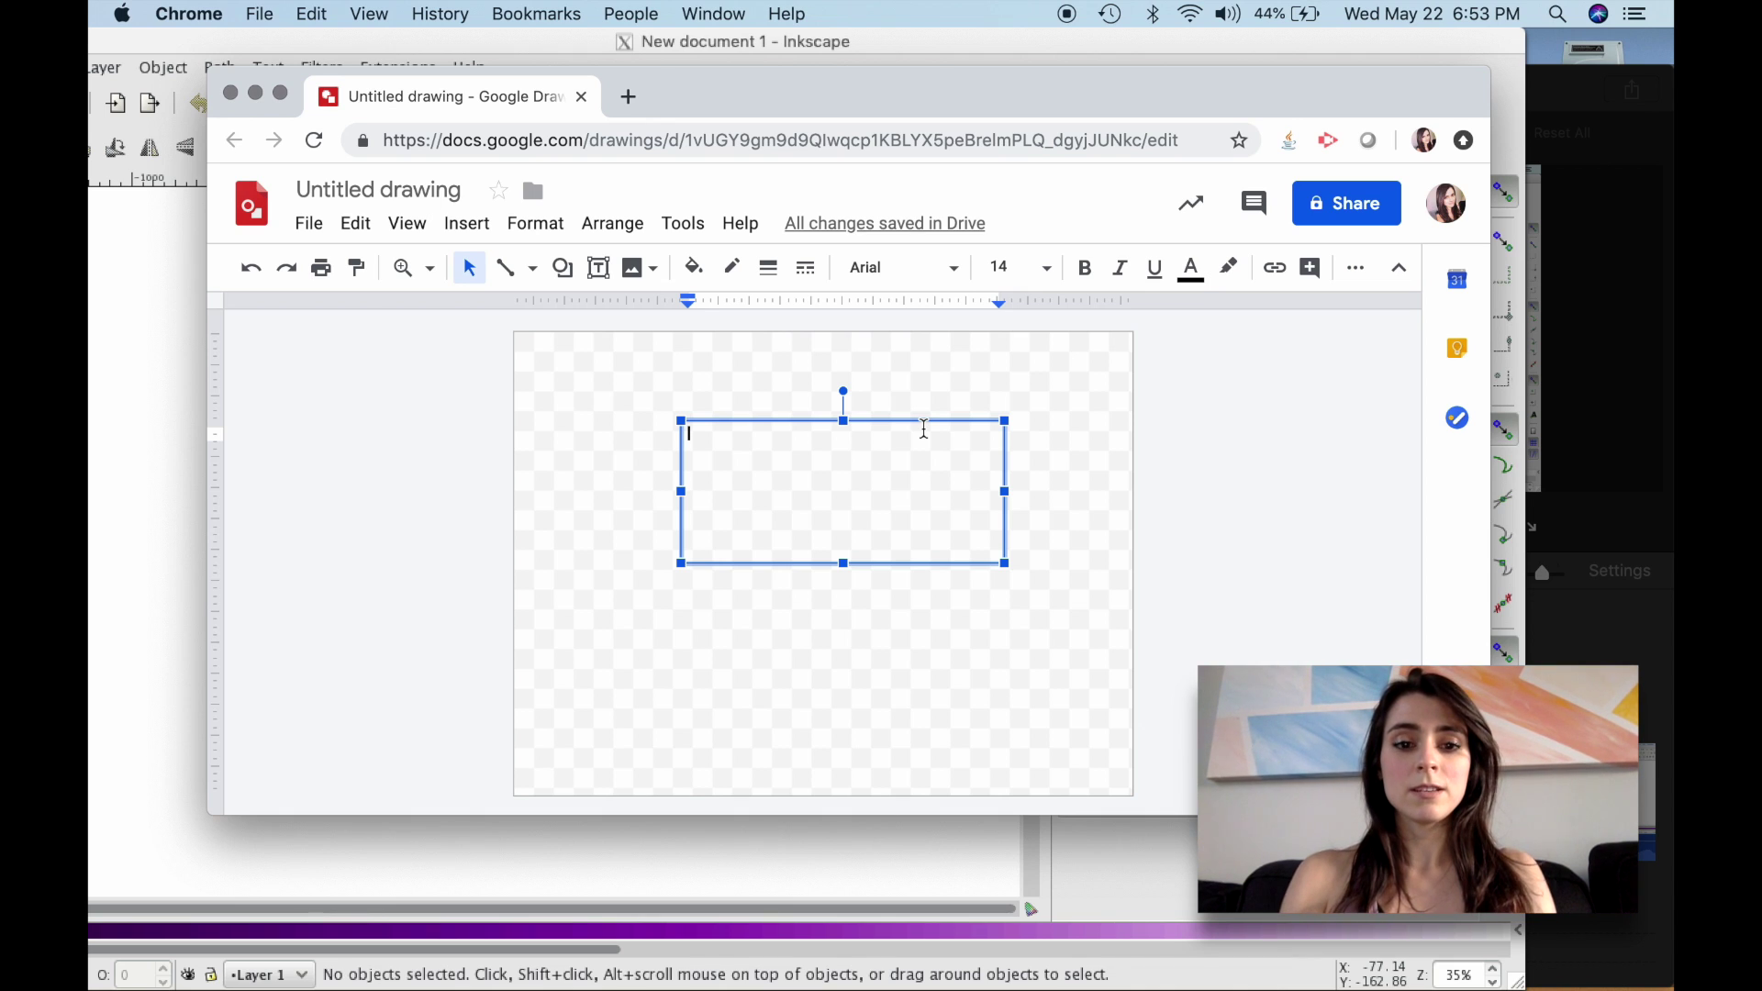
type("P")
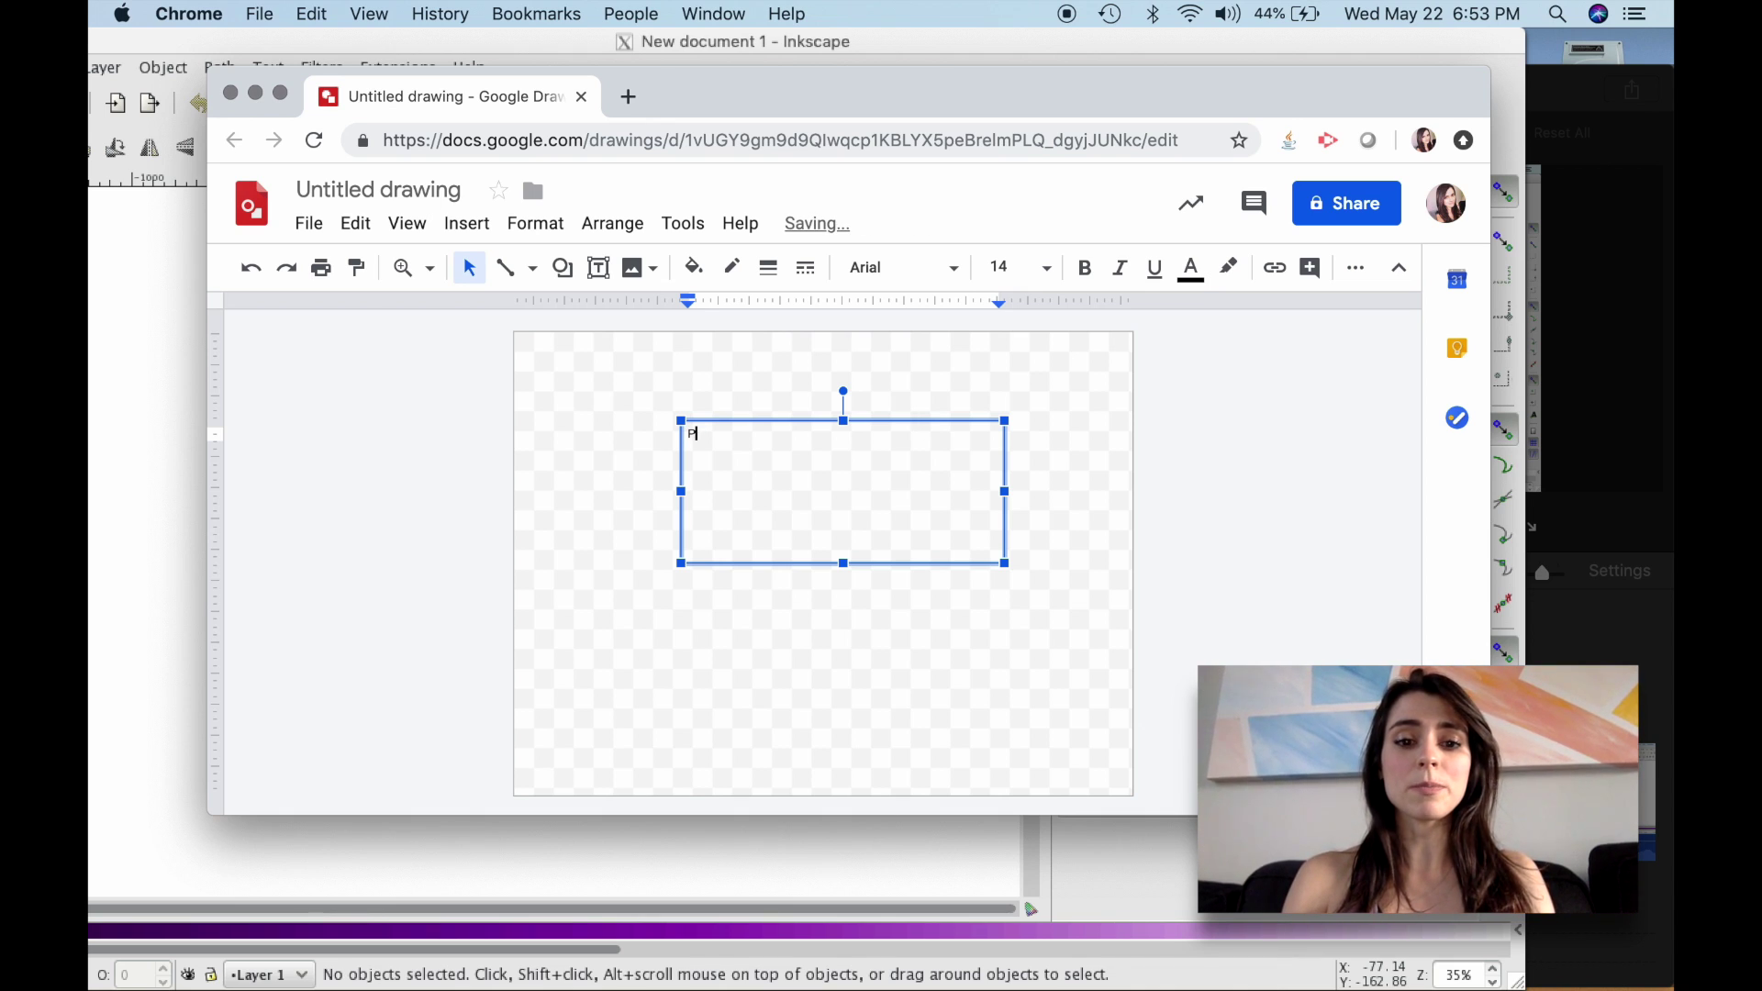
type("lentiform")
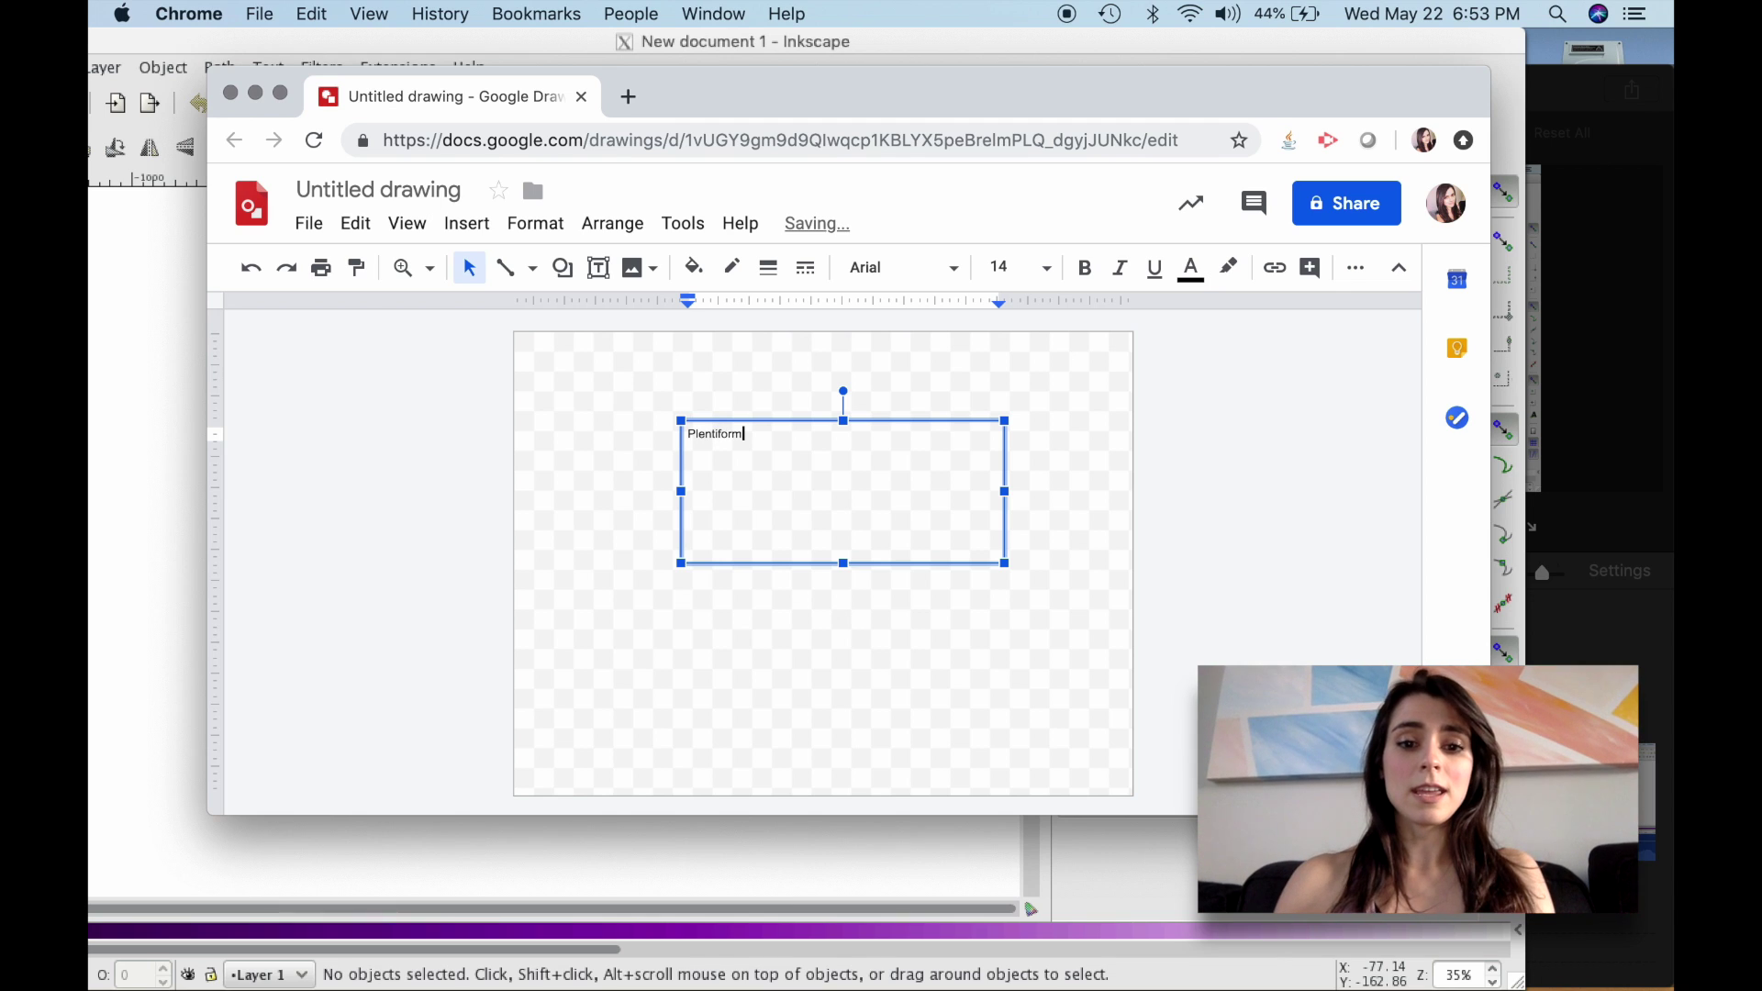
left_click_drag(1004, 562, 781, 461)
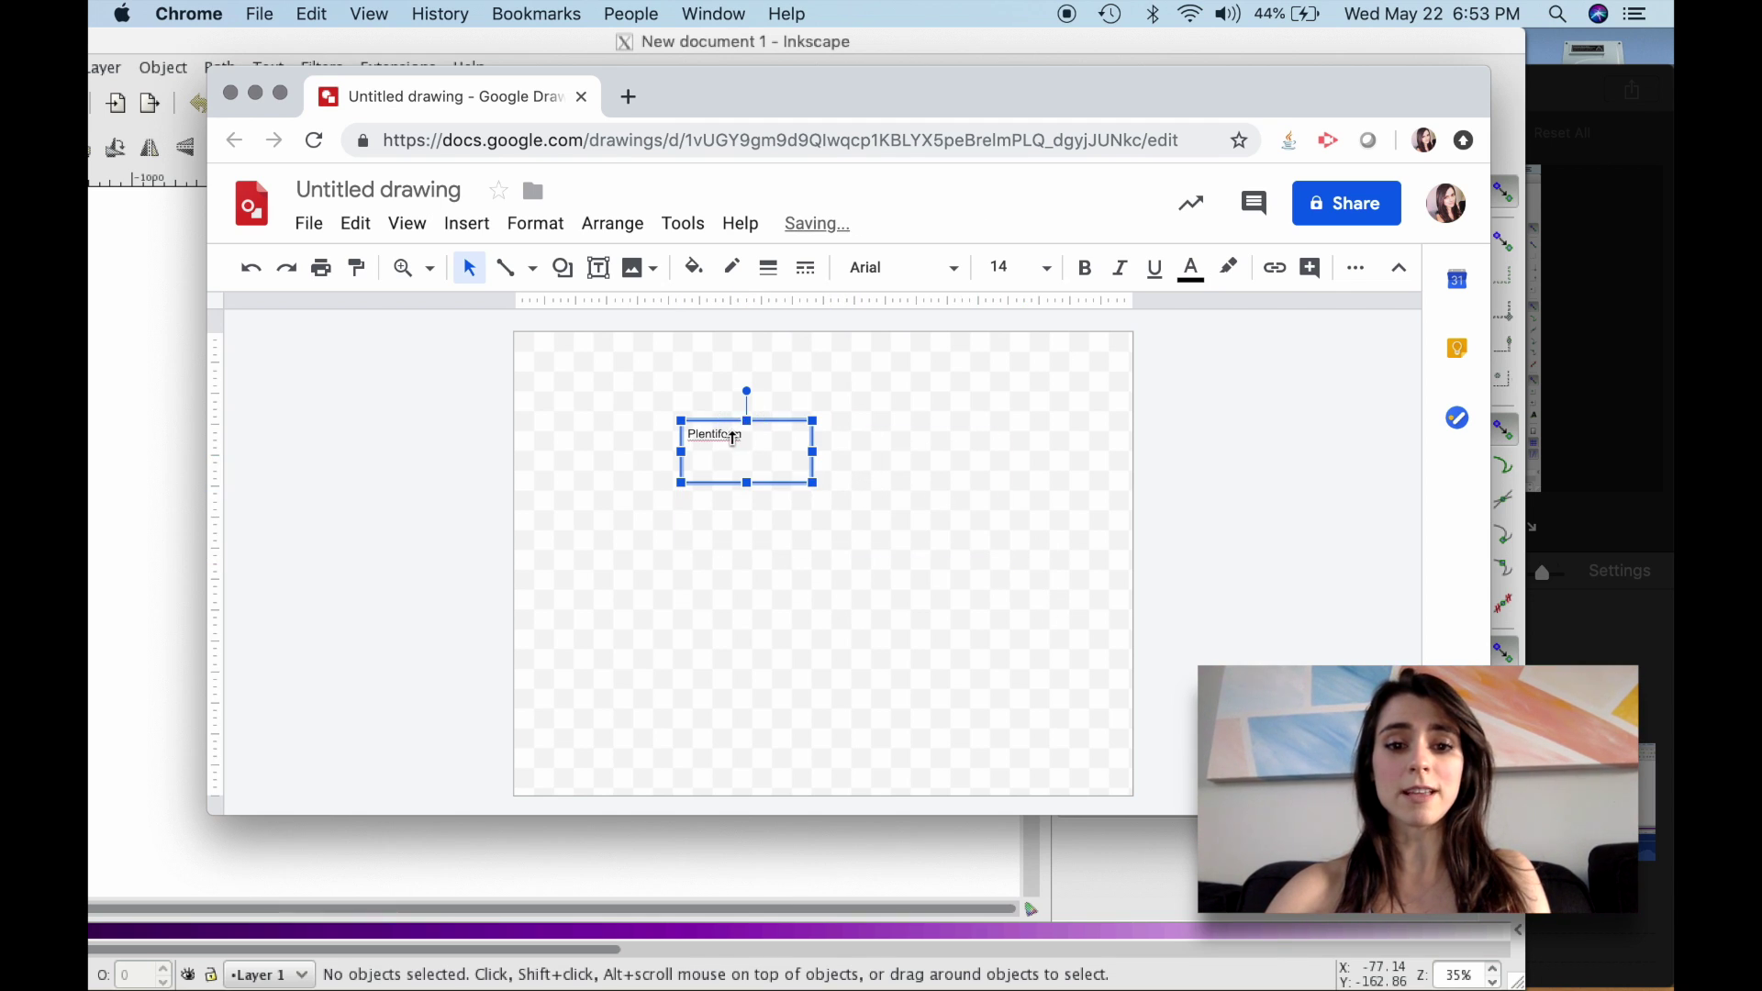
double_click(733, 437)
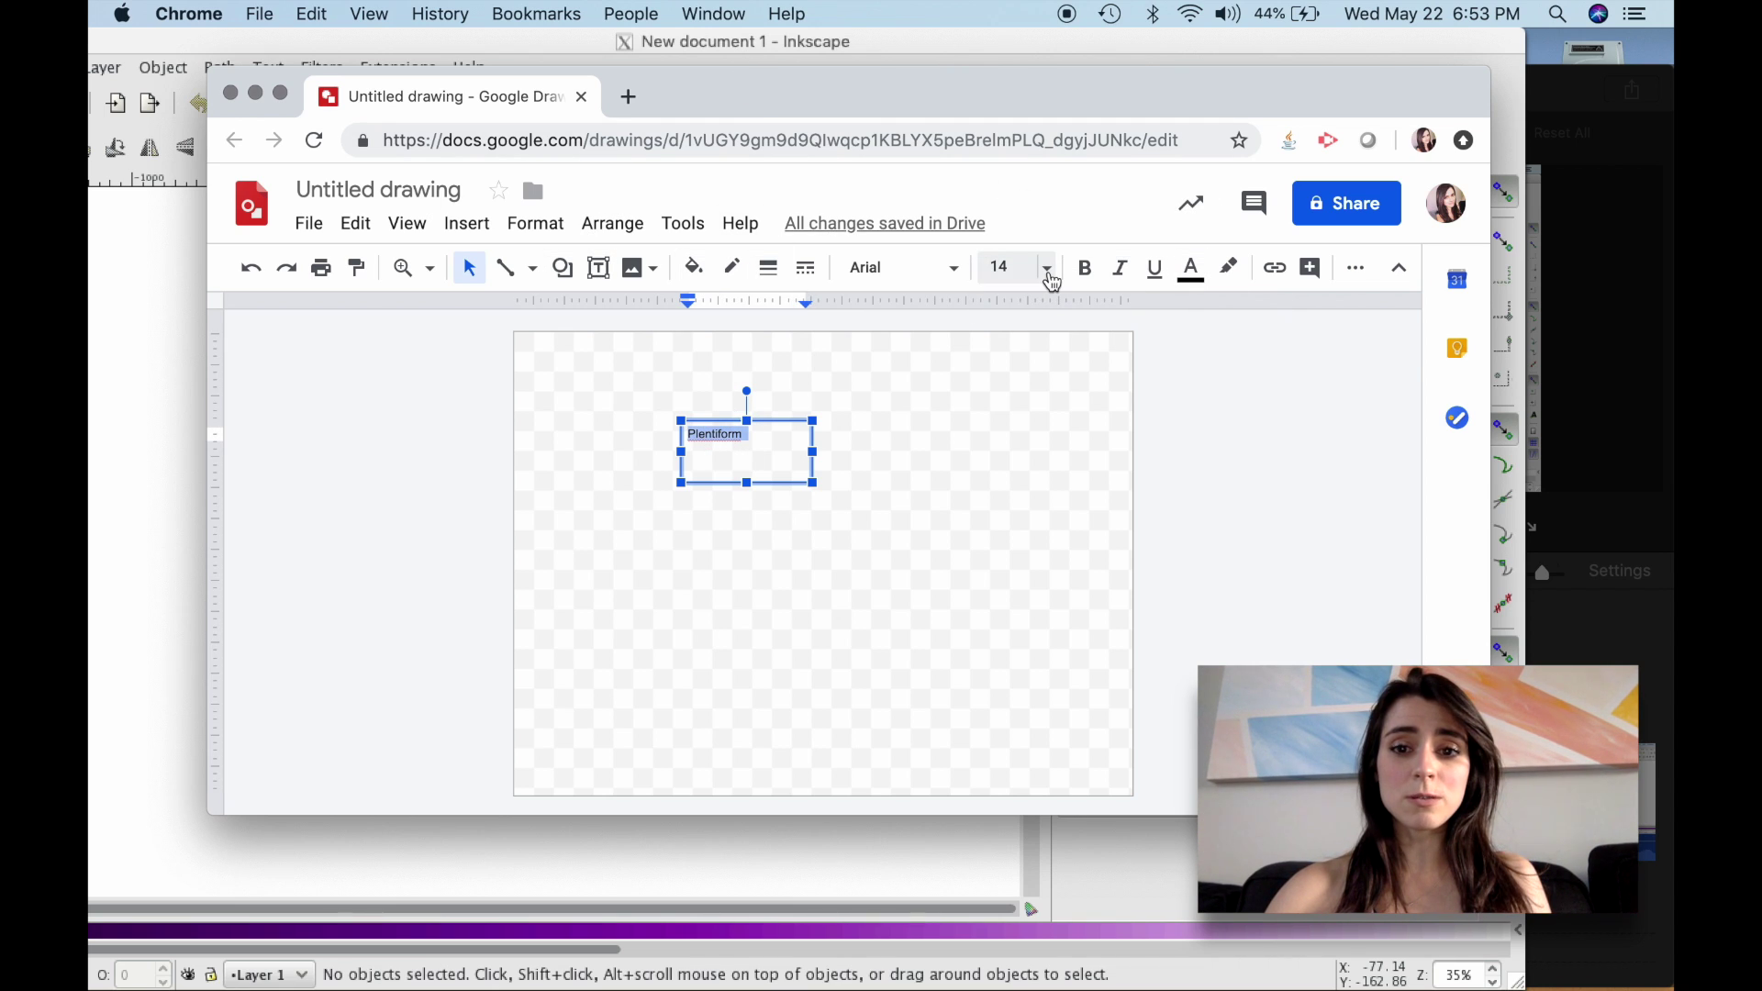
Step: Set Plentiform to 60 pt and widen its box so the word fits on one line
left_click(1048, 273)
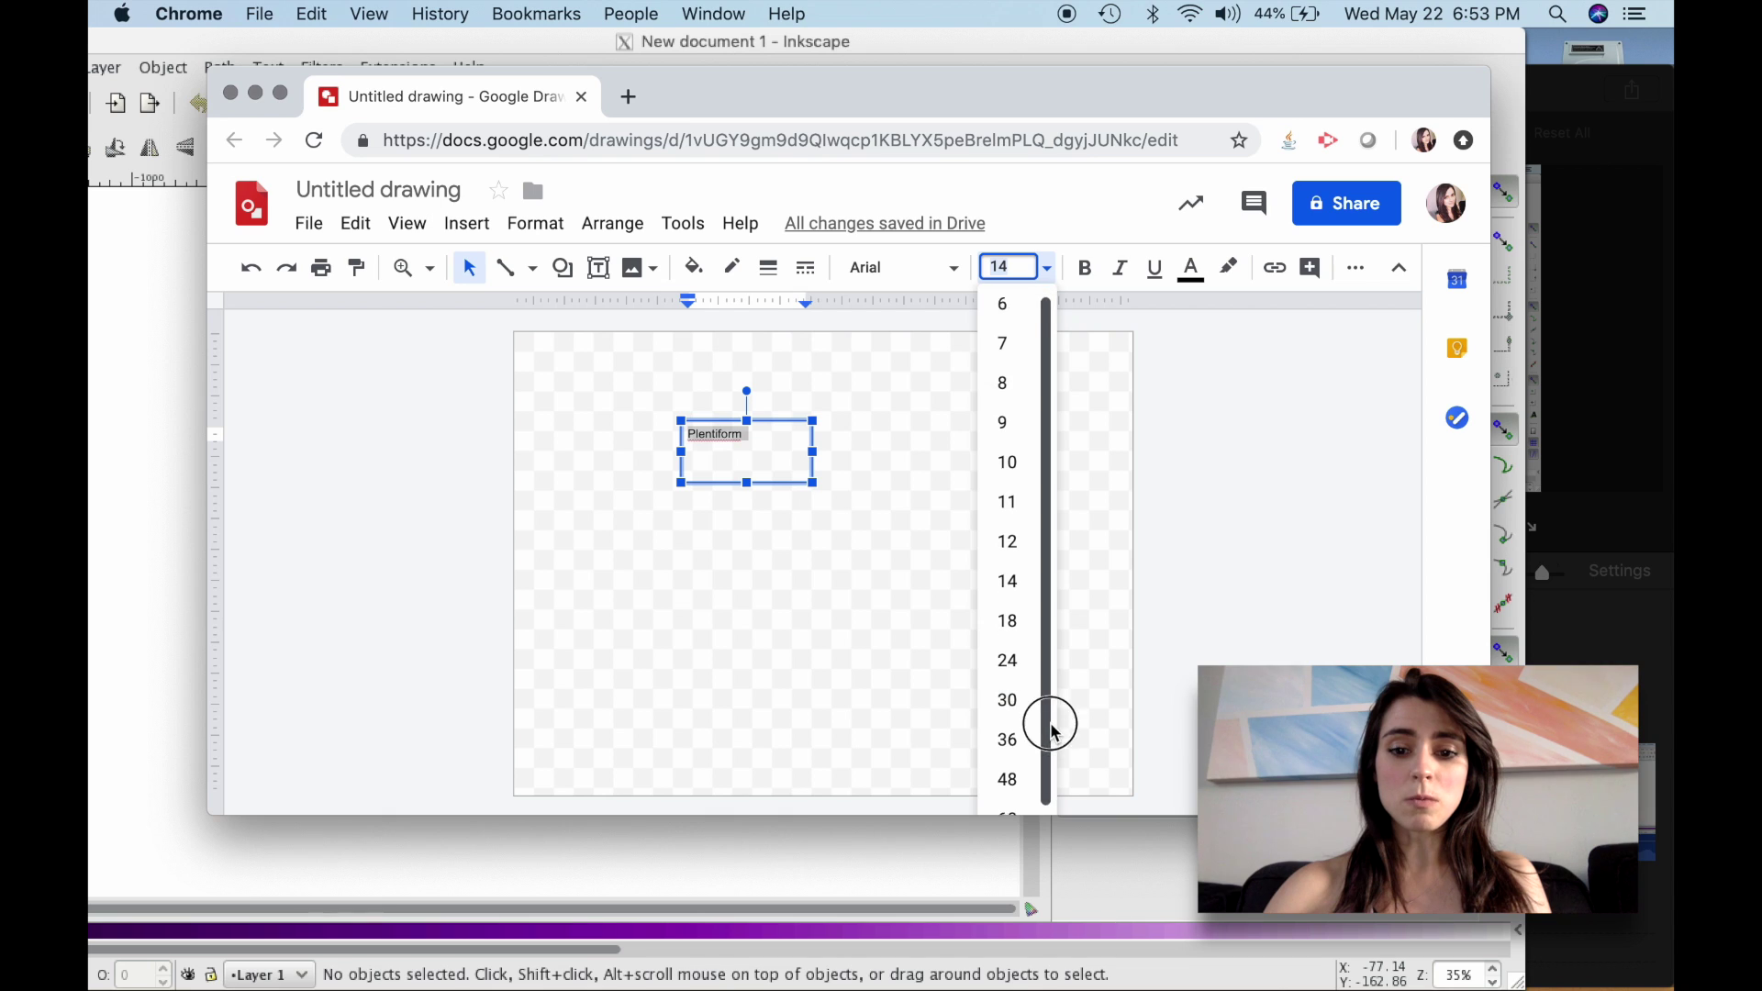
scroll(1051, 729, "down", 1)
left_click(1015, 781)
left_click_drag(813, 483, 1079, 595)
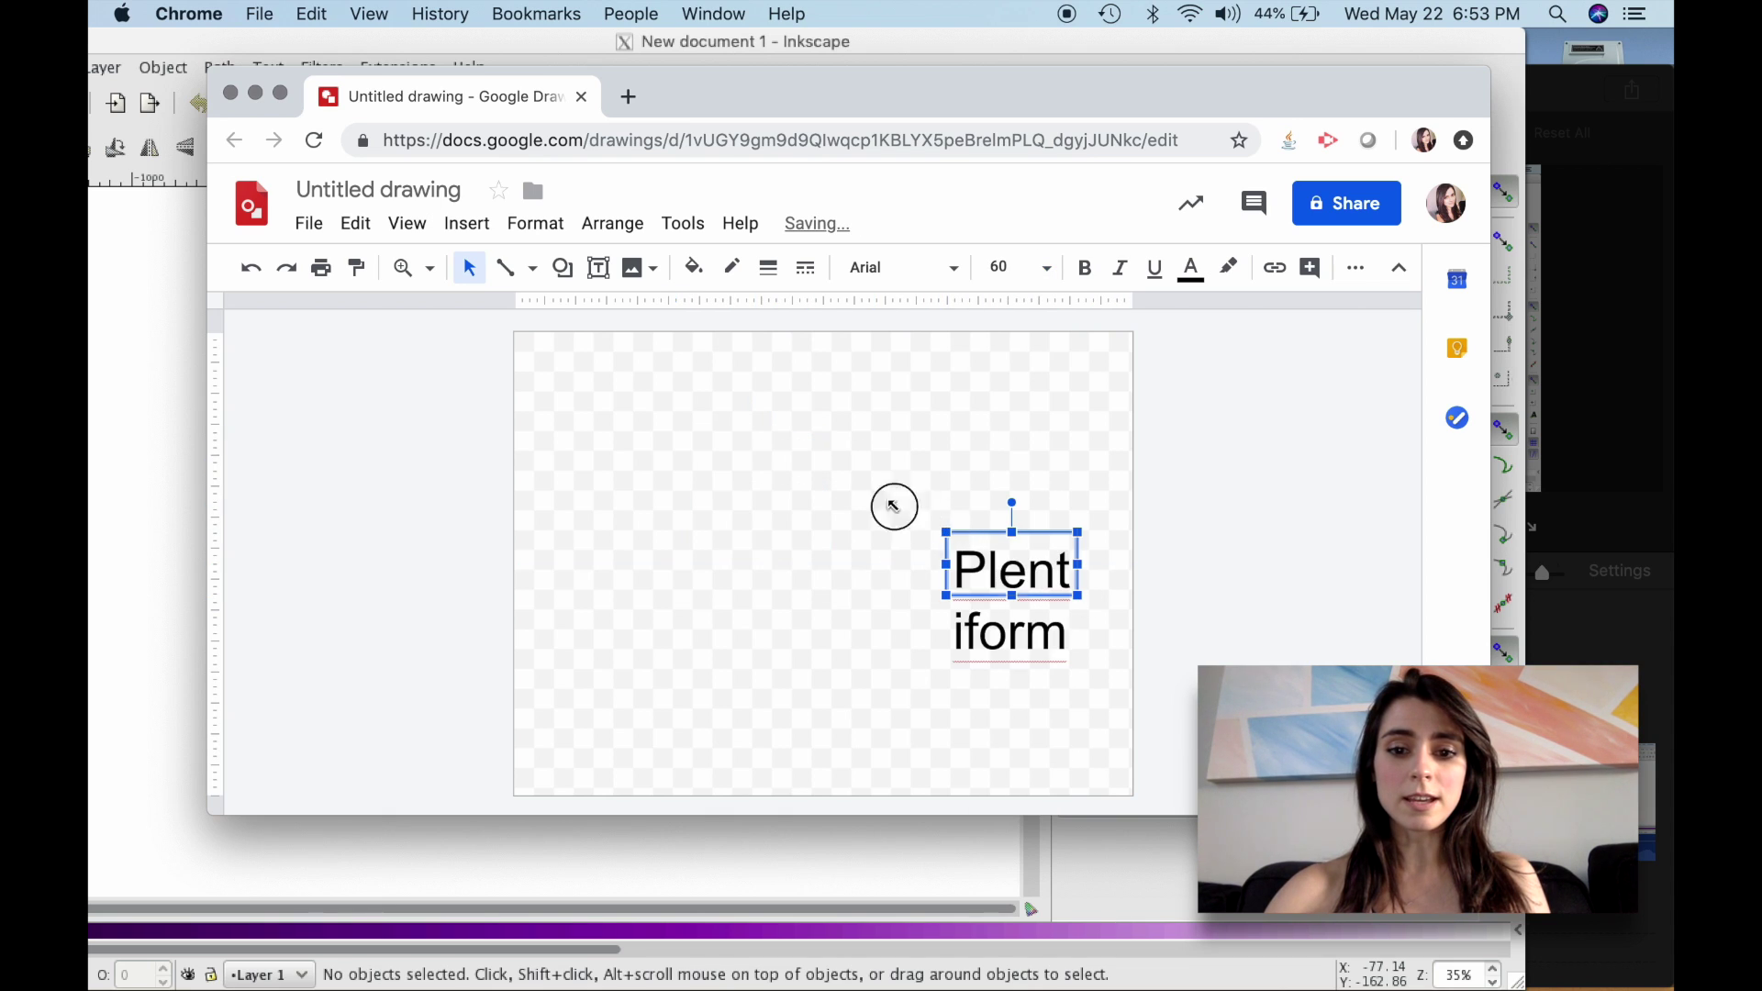
left_click_drag(946, 532, 657, 447)
double_click(819, 508)
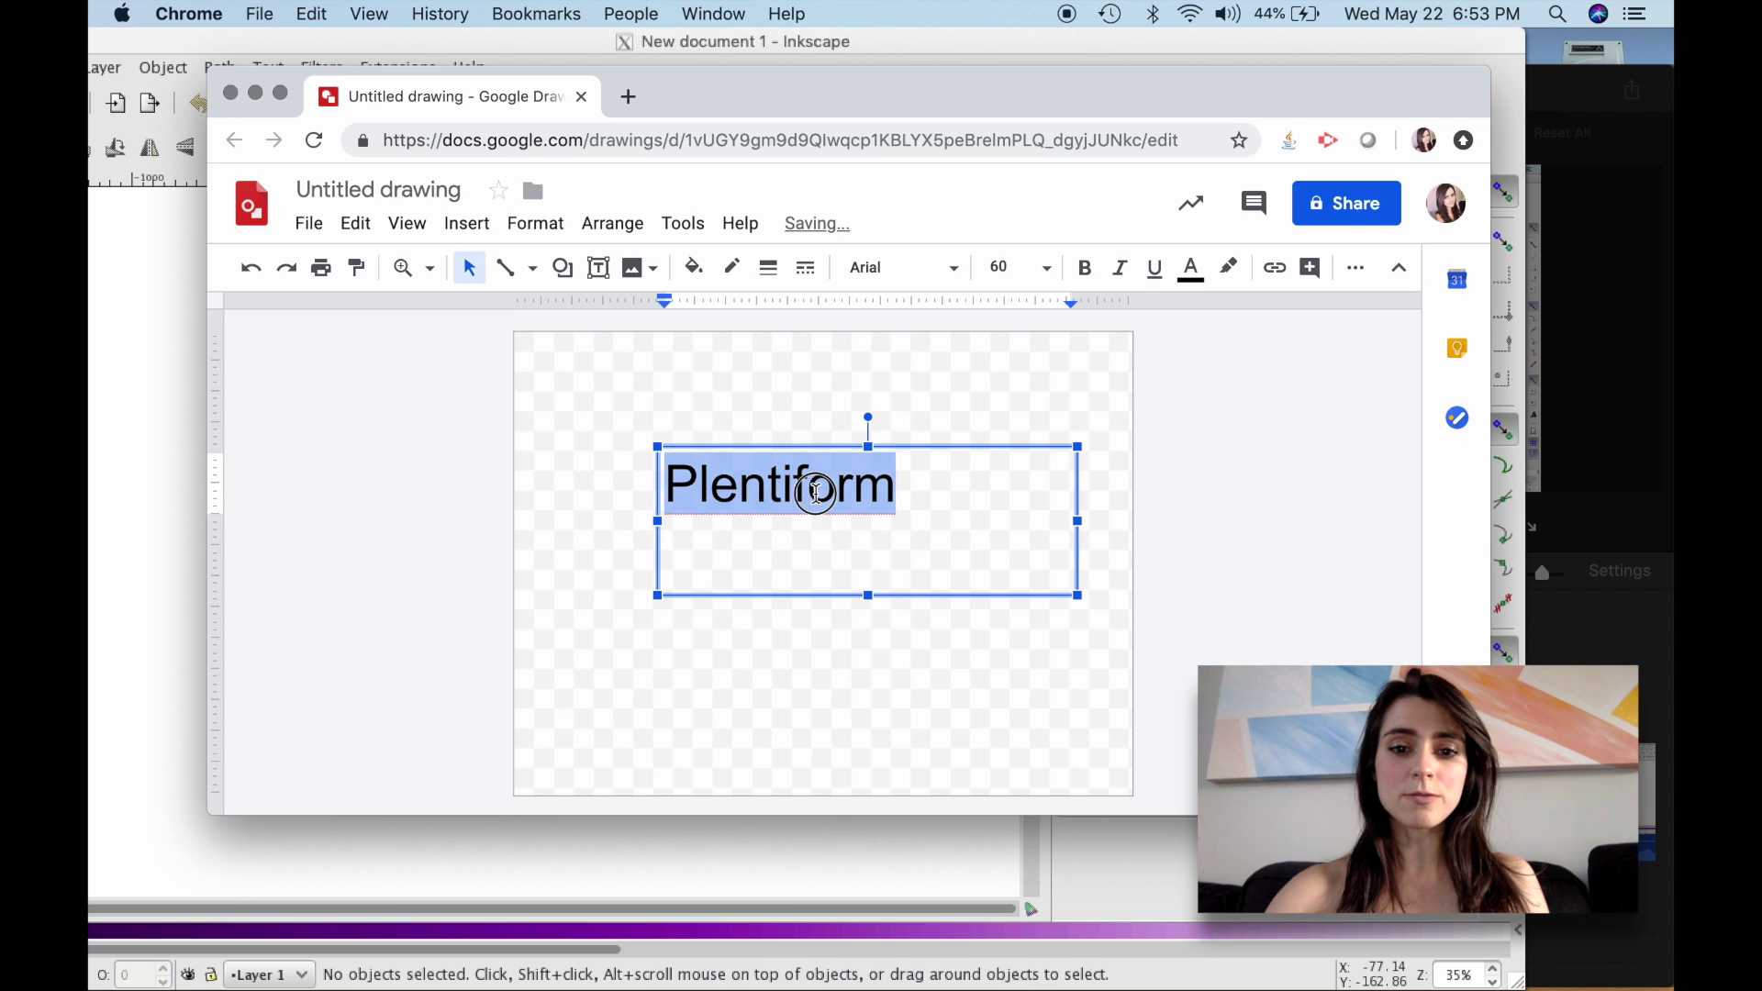
Step: Change the word's font to Lato and shrink the text box to fit it
left_click(959, 269)
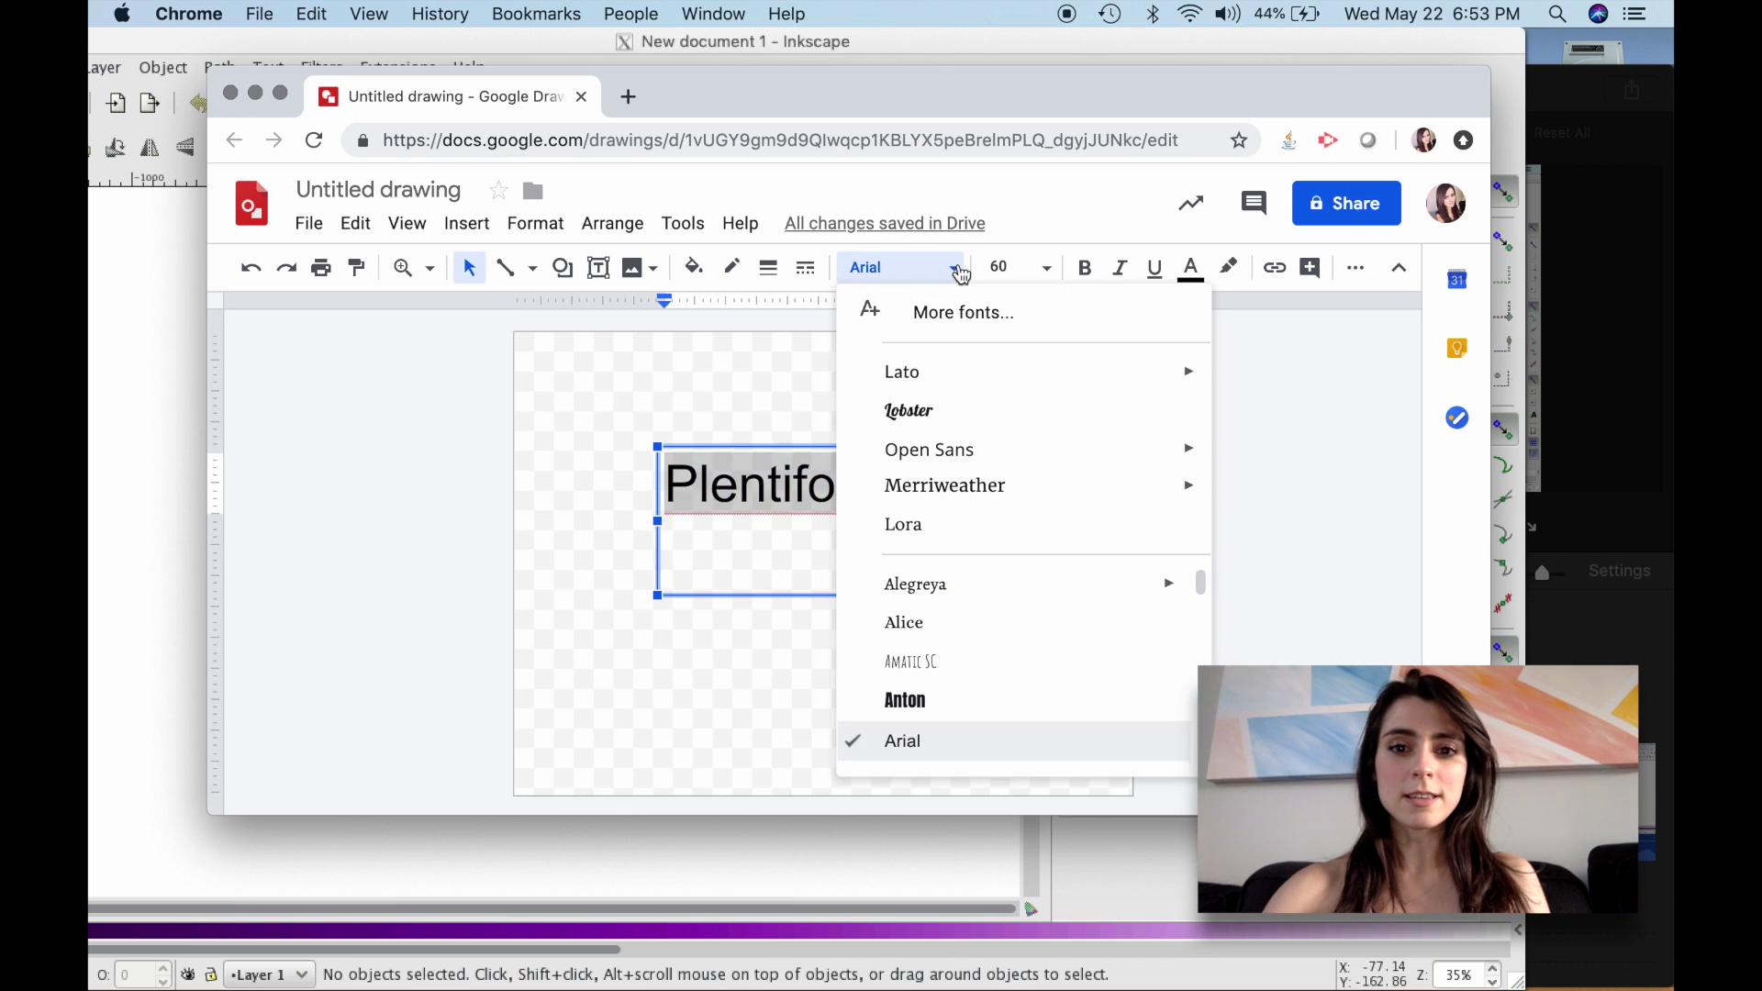
left_click(924, 376)
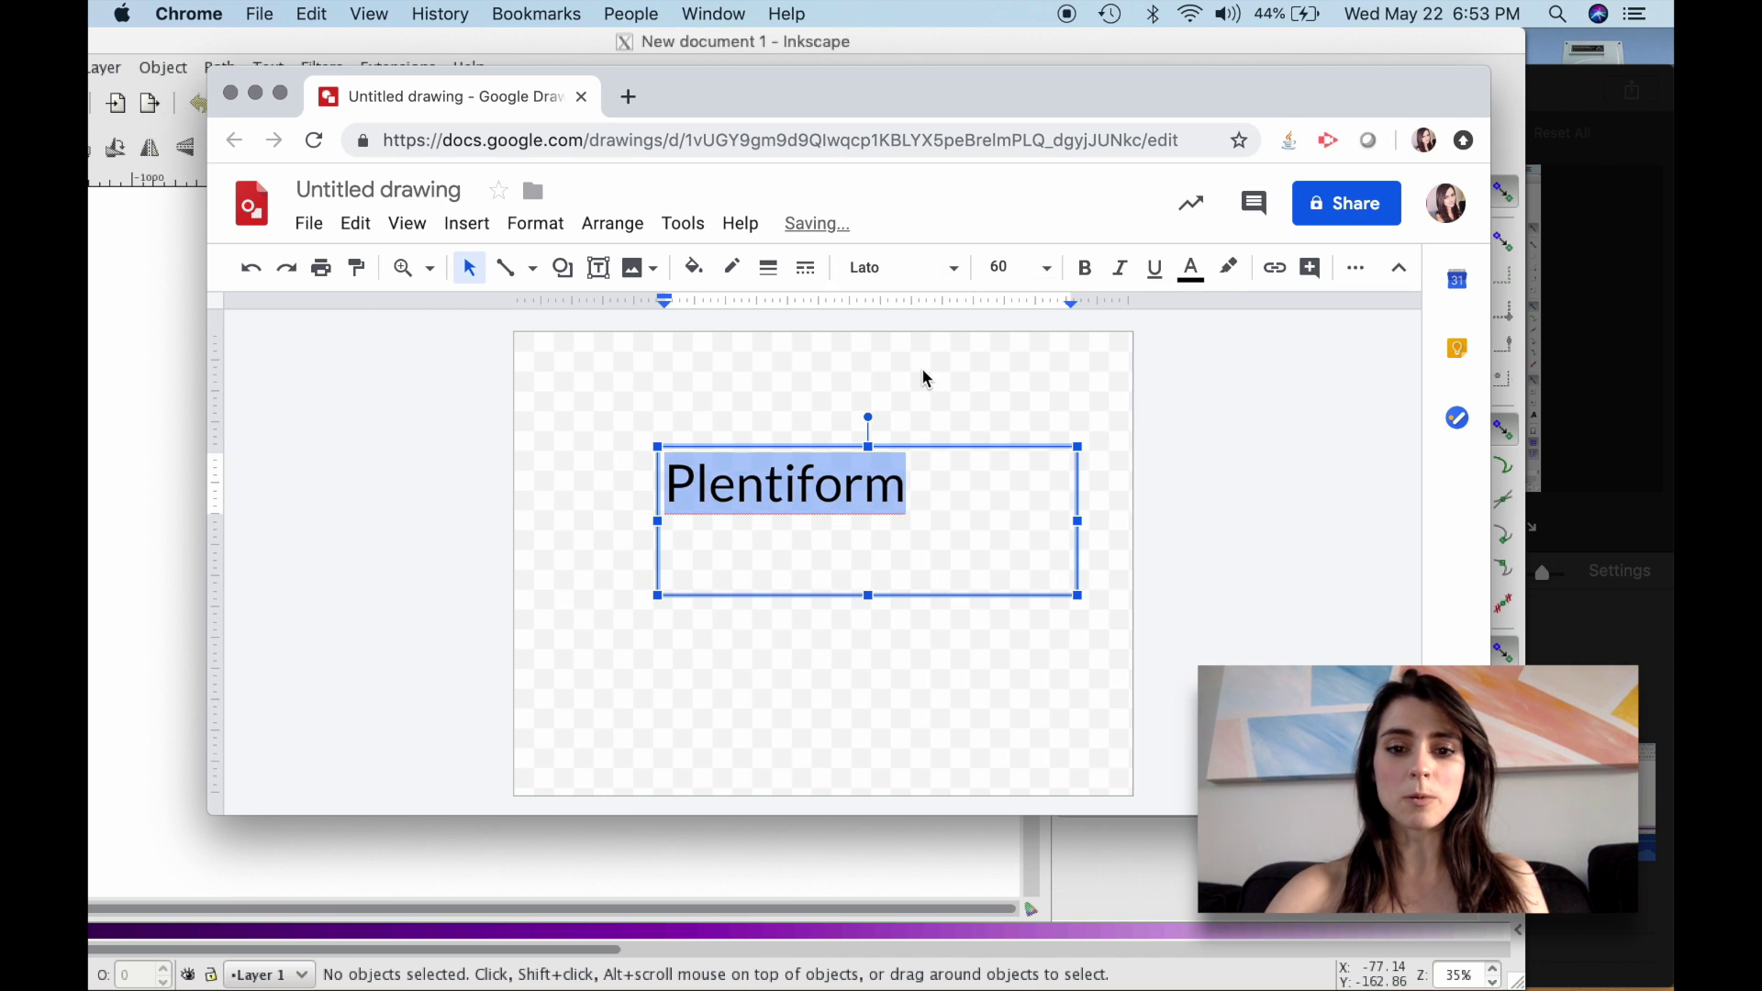
left_click_drag(1079, 596, 926, 518)
left_click(1110, 789)
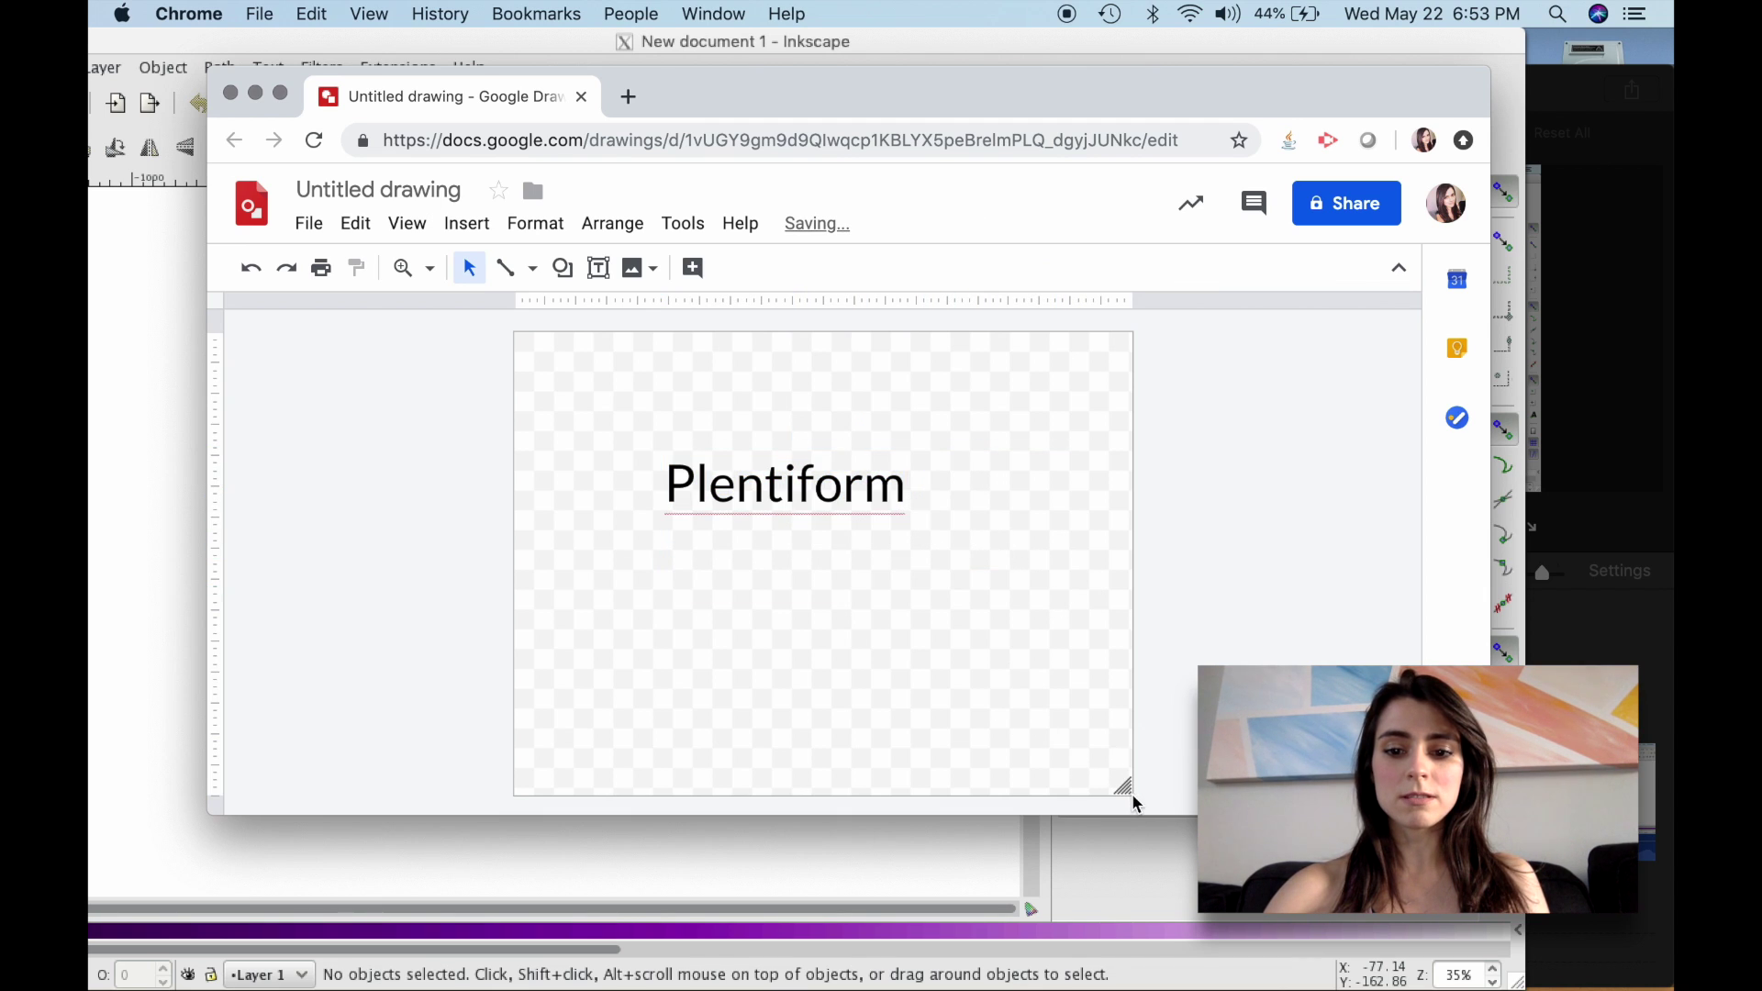
Step: Crop the canvas tightly around the word at the top-left and zoom in
left_click_drag(1123, 789, 712, 338)
left_click(931, 639)
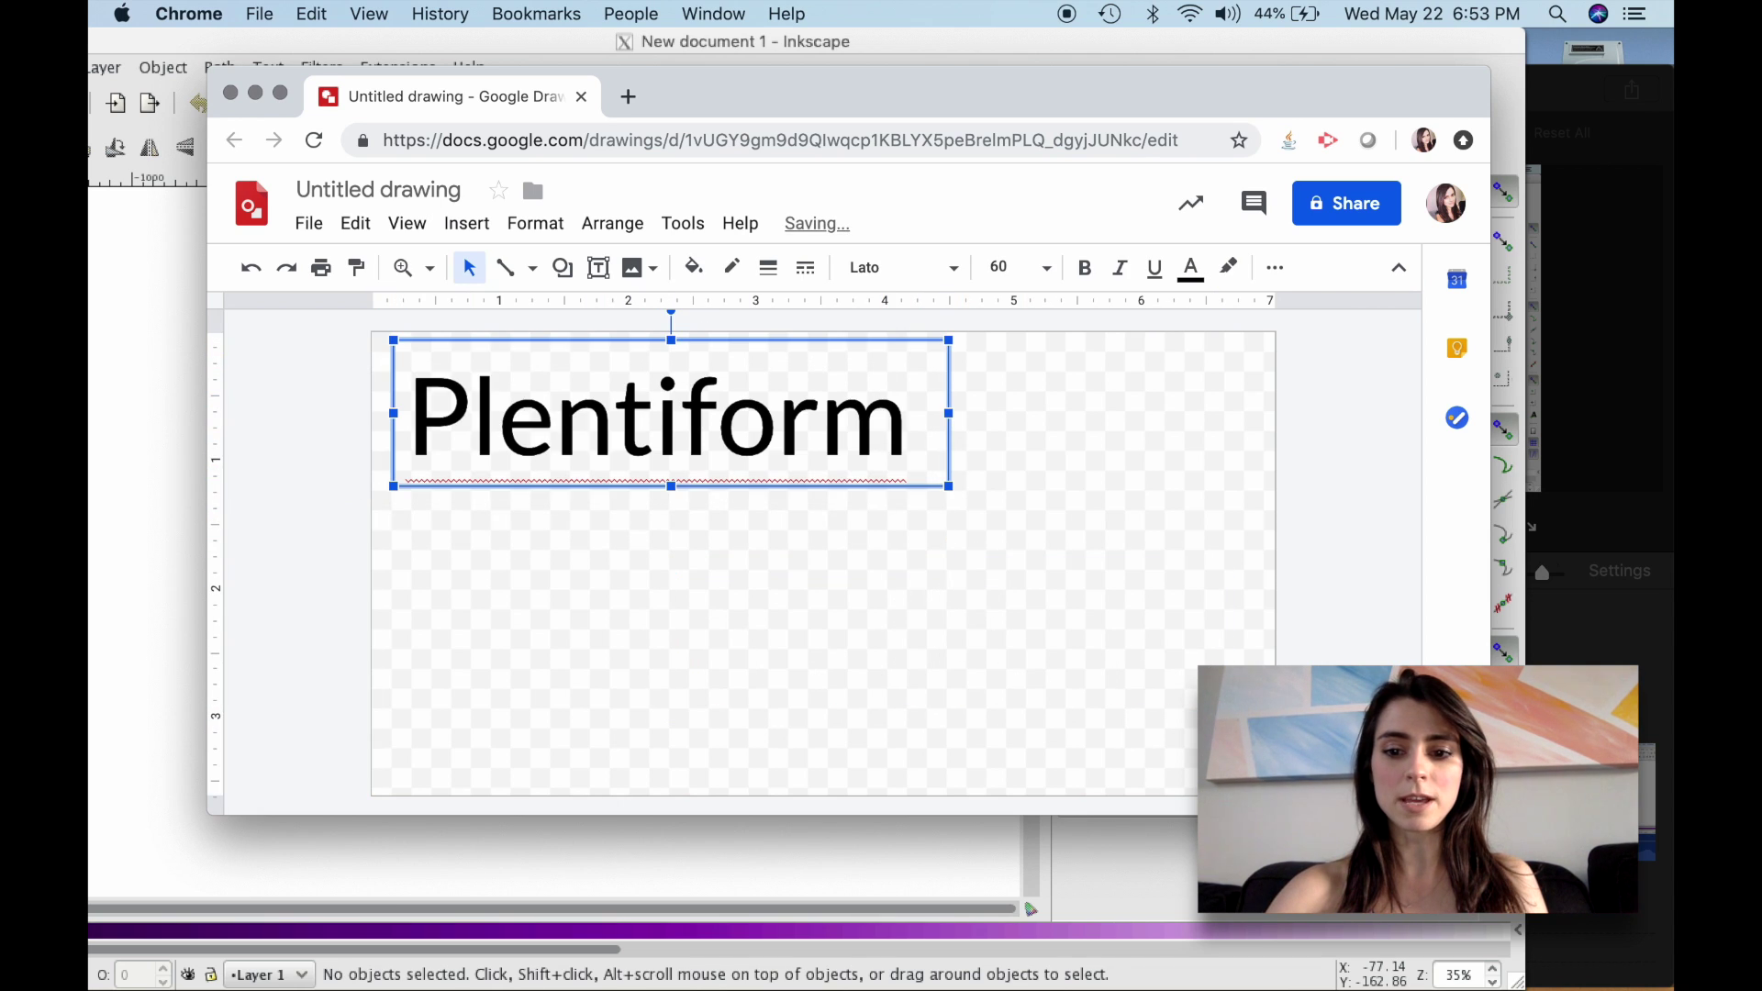
left_click(1179, 716)
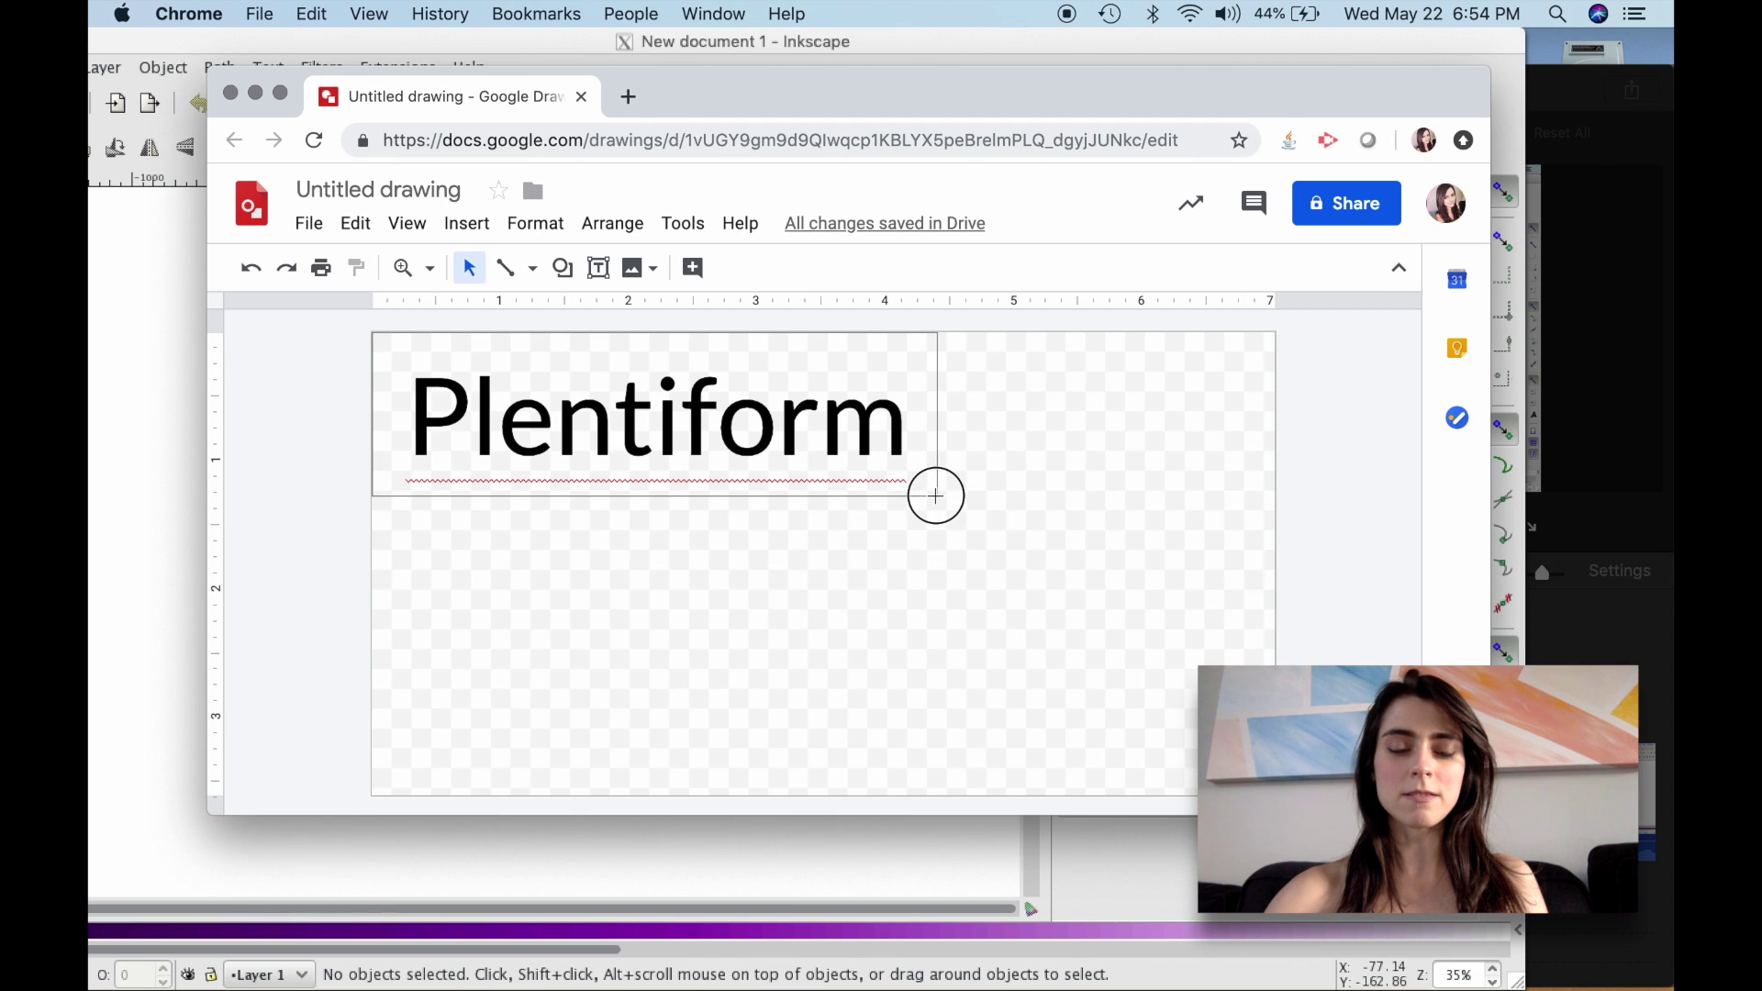
key("super+alt+equal")
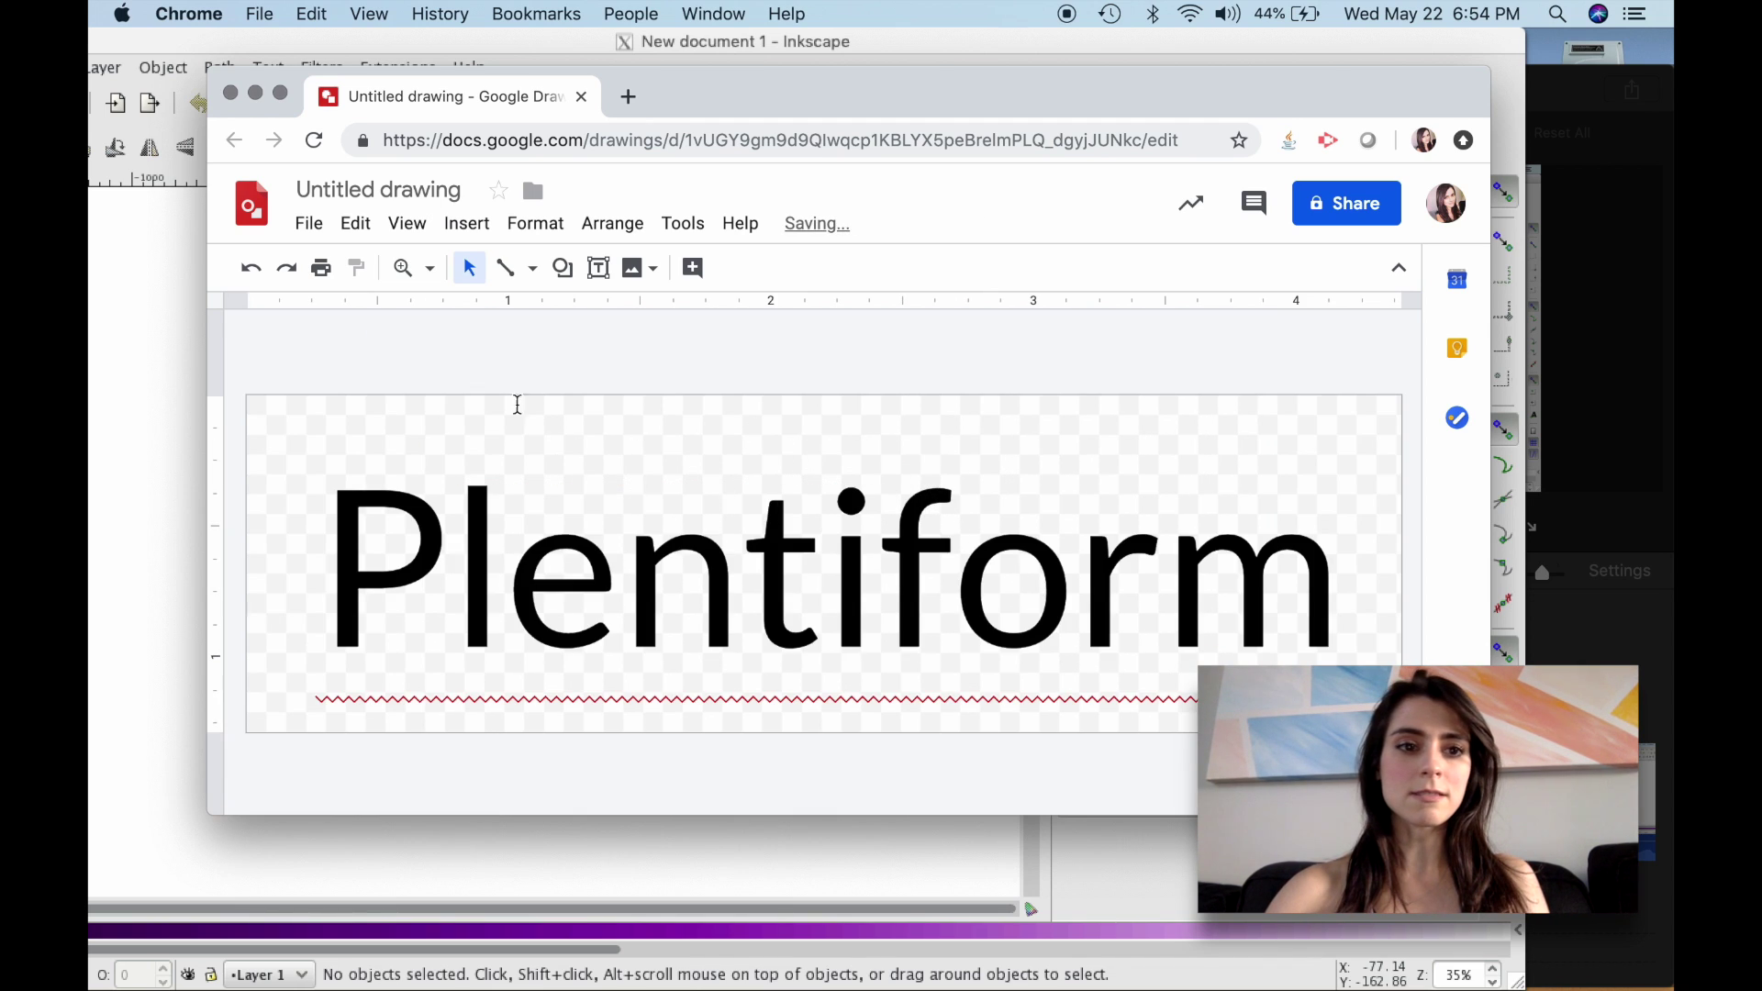
left_click(317, 225)
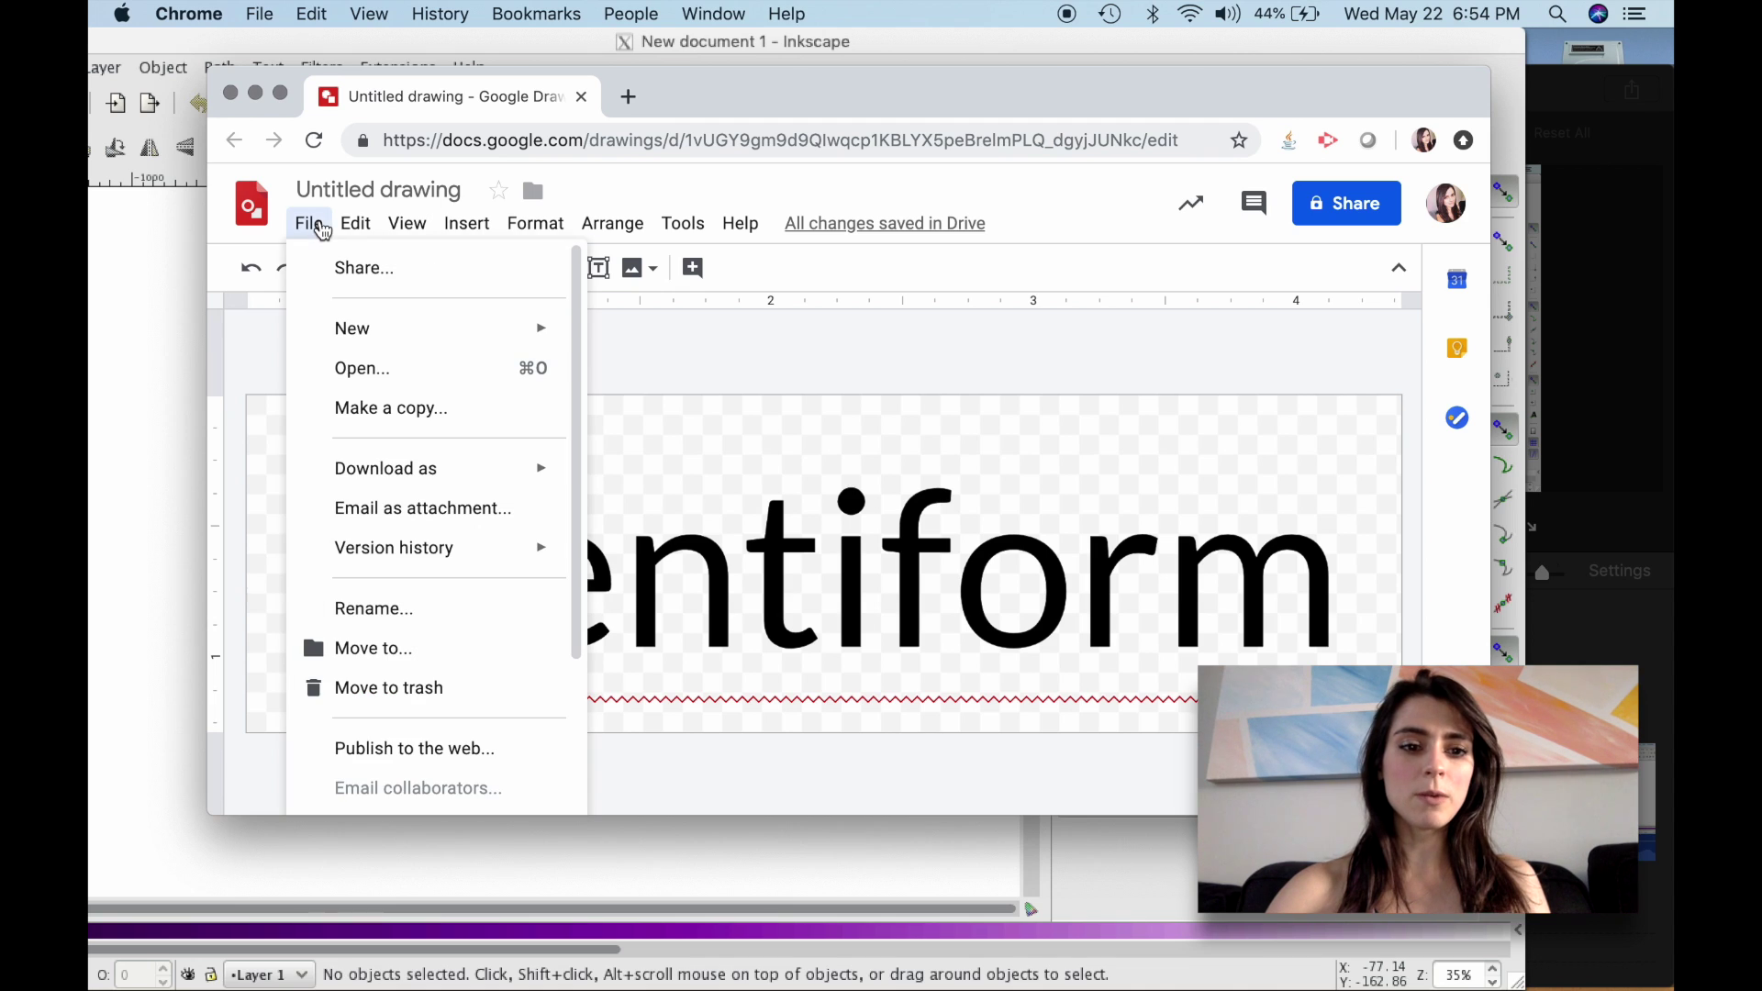
Step: Download the drawing as the SVG file Untitled drawing.svg
mouse_move(408, 475)
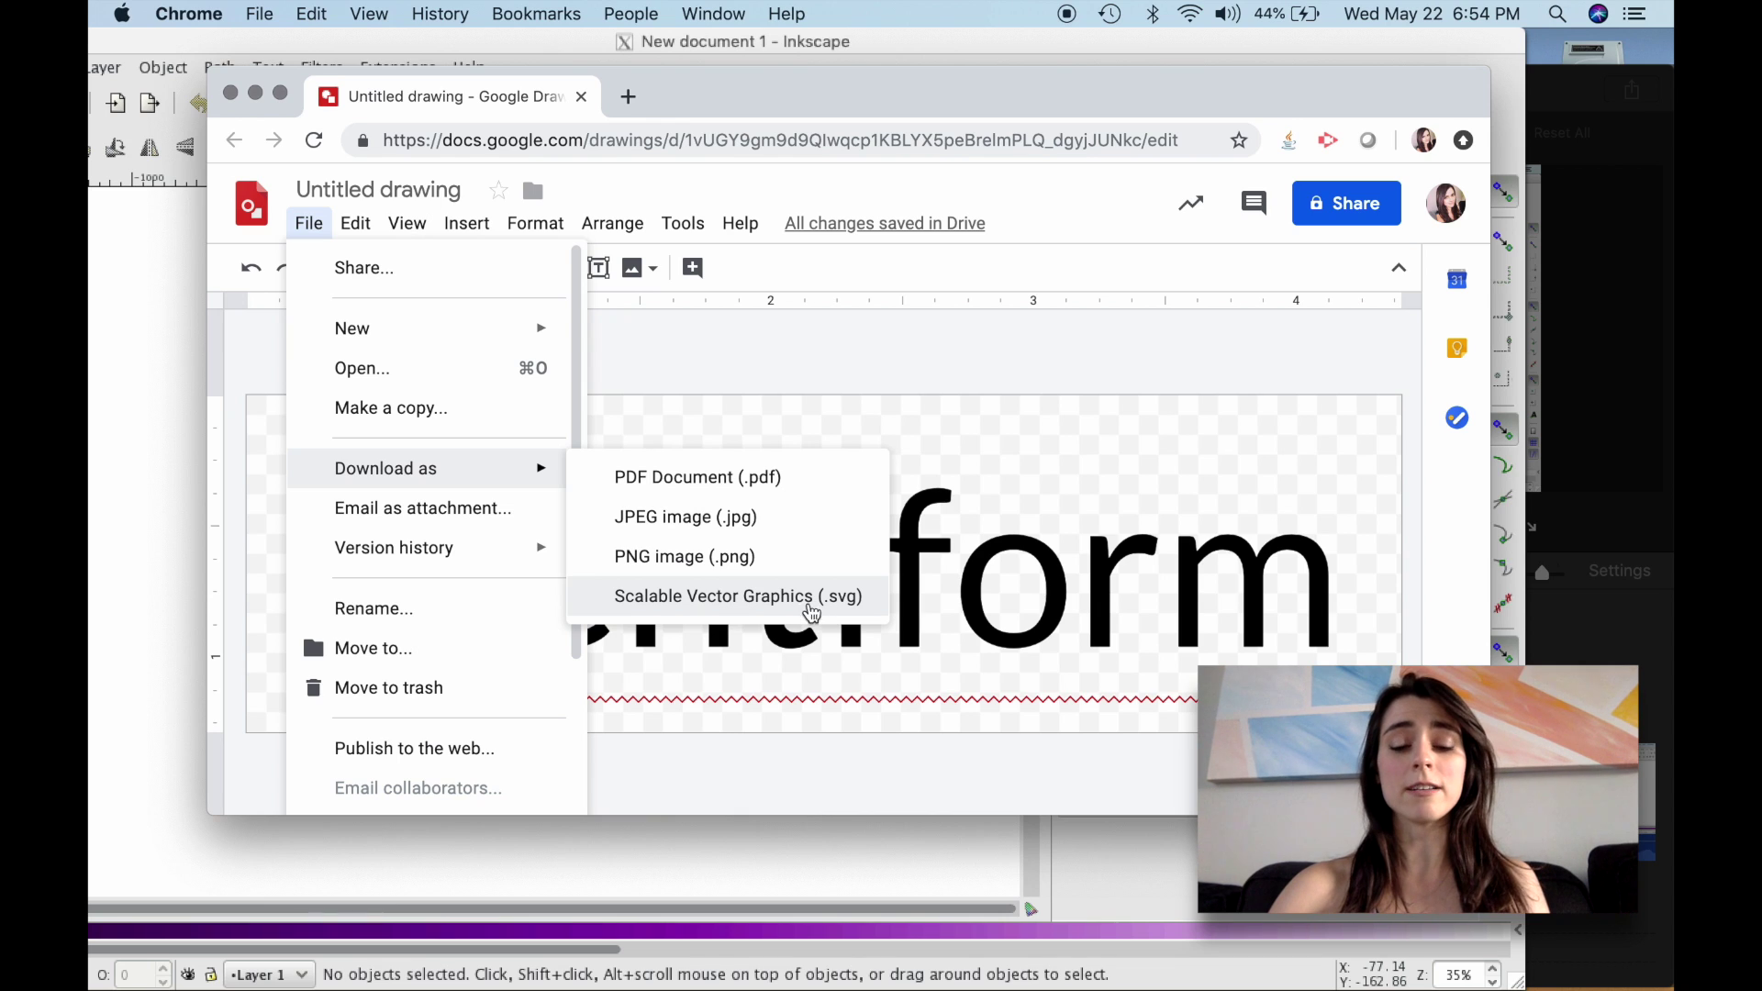
left_click(729, 598)
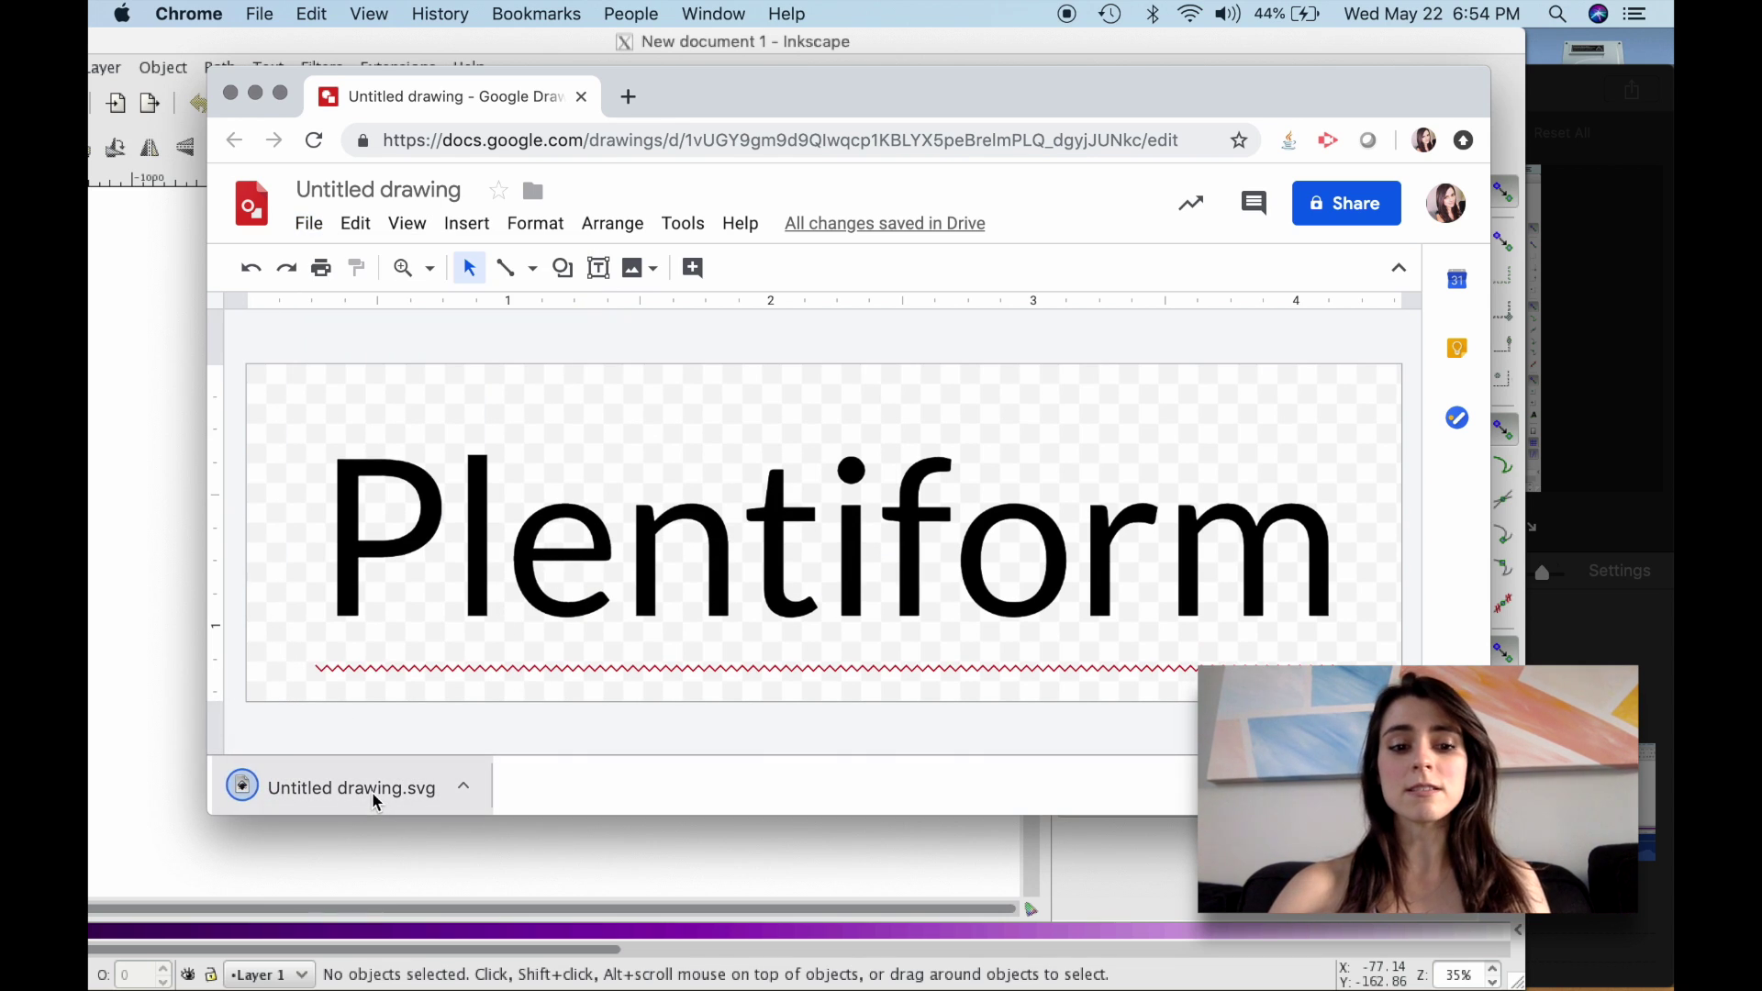
Step: Bring Inkscape to the front, then start and cancel File > Open
left_click(135, 409)
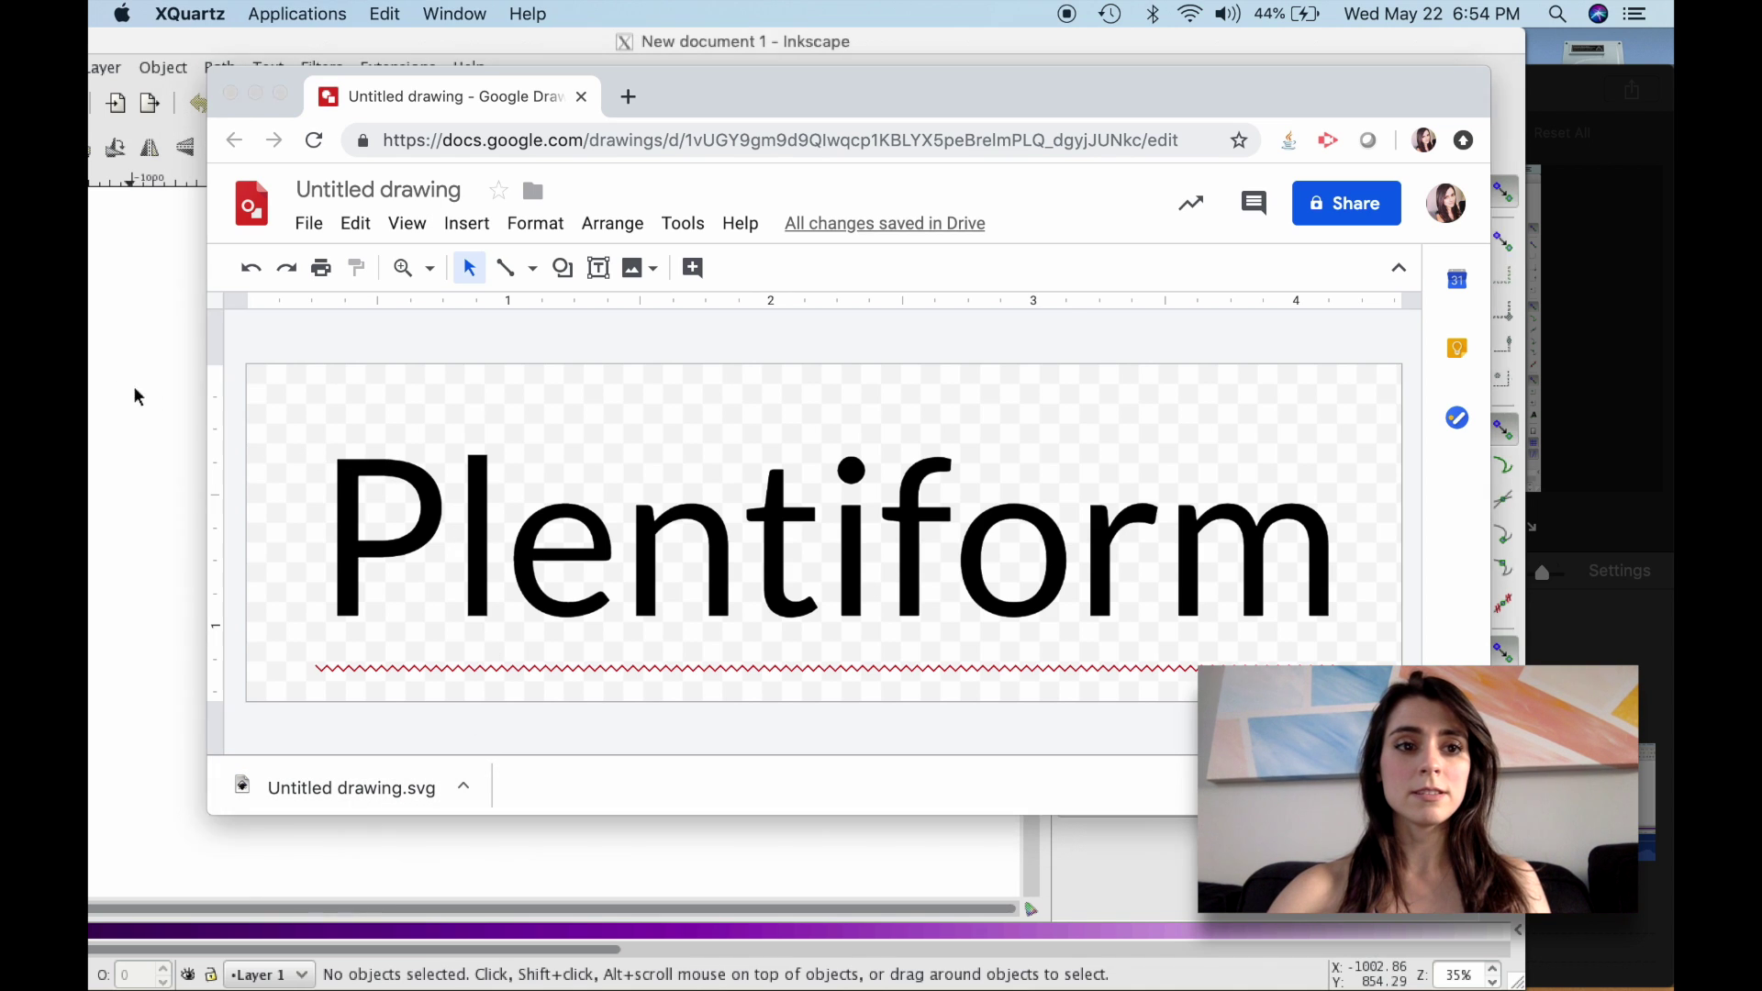
left_click_drag(278, 42, 331, 63)
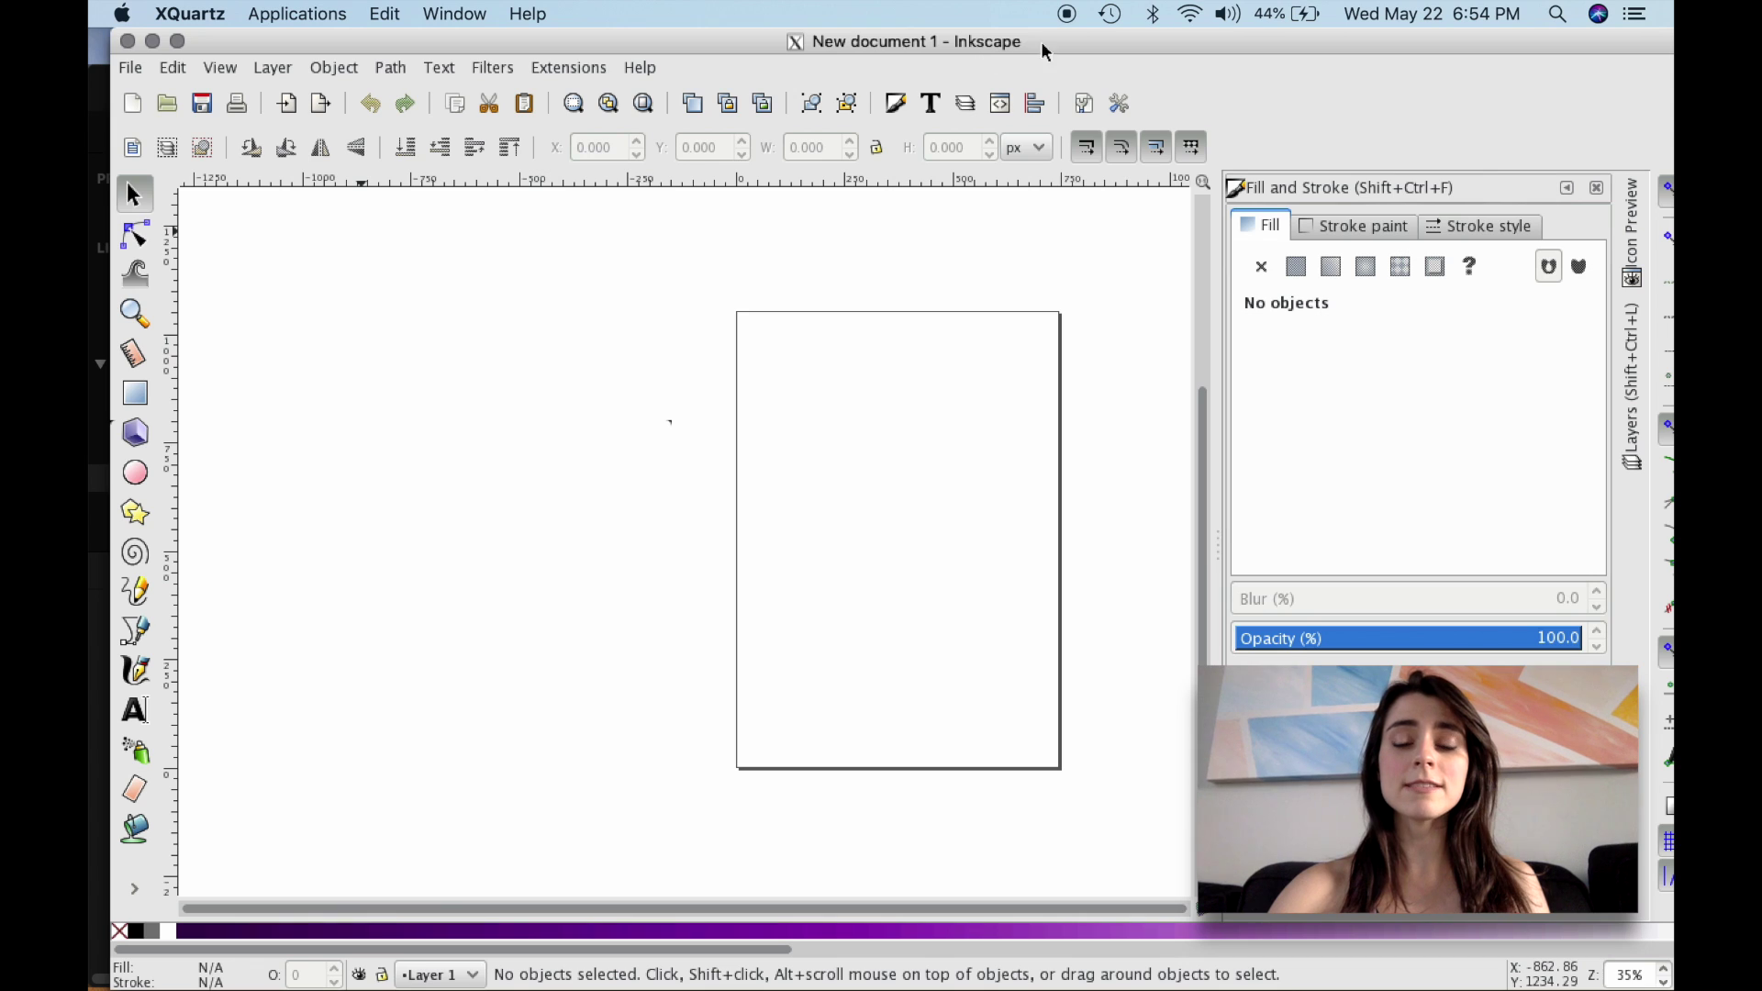
left_click(131, 68)
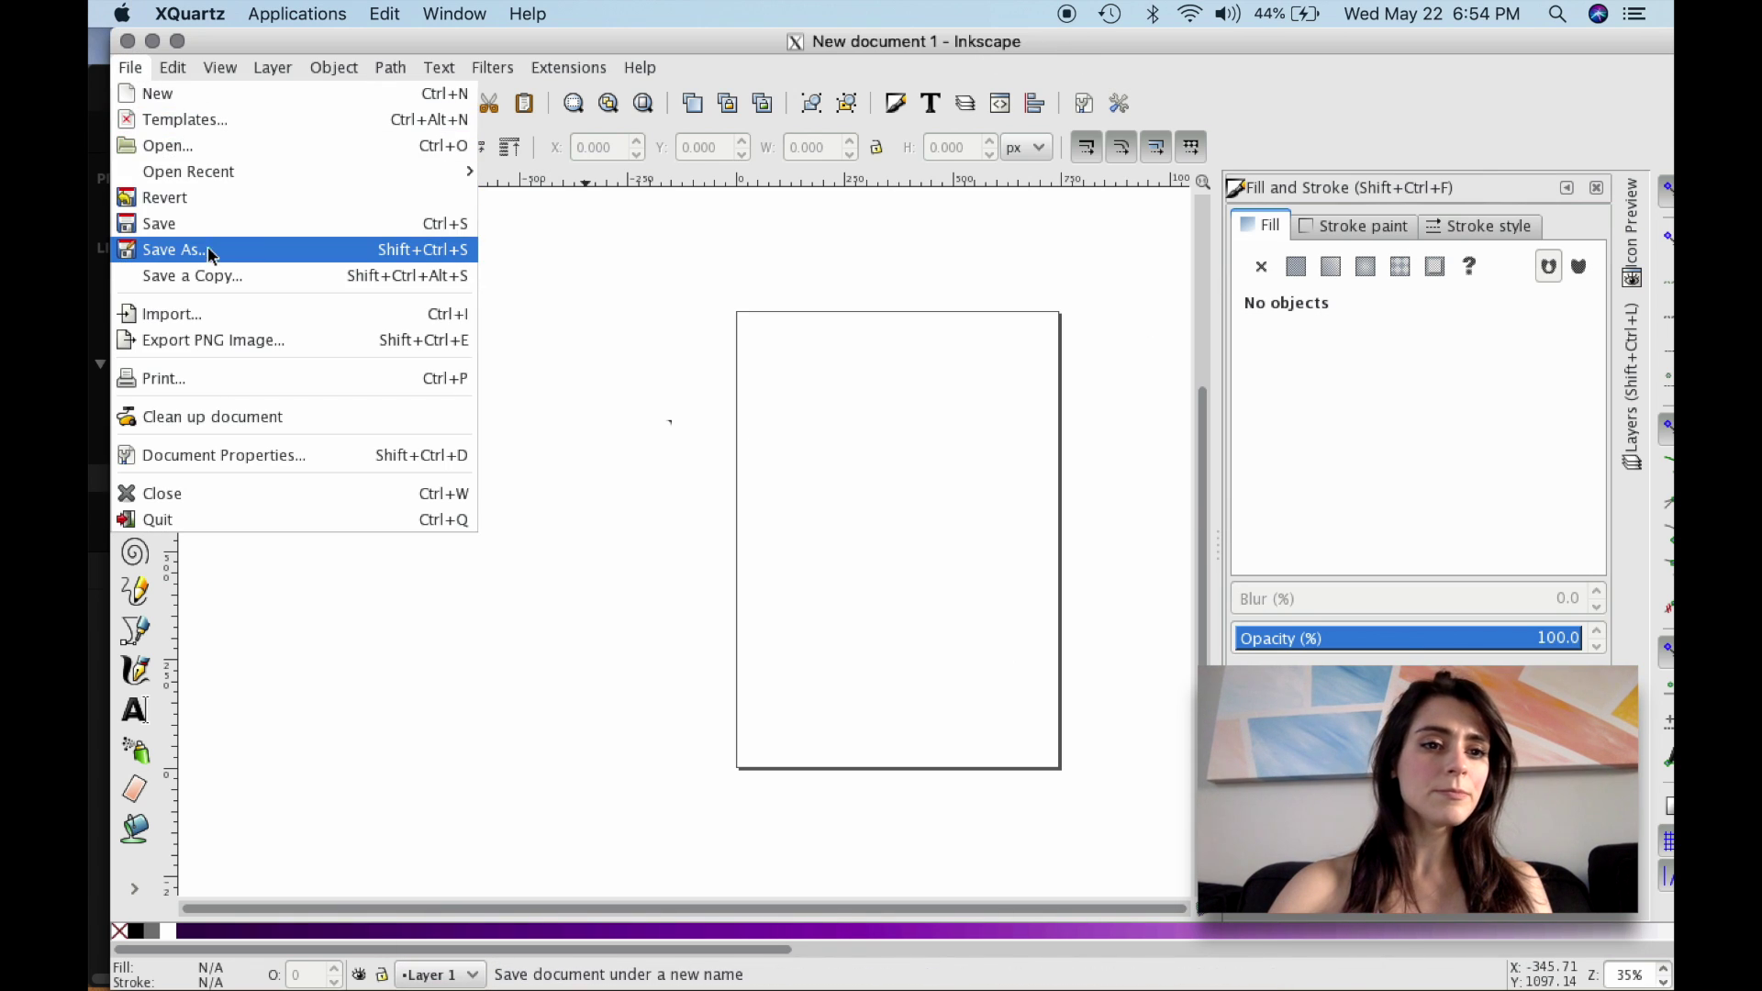
left_click(202, 151)
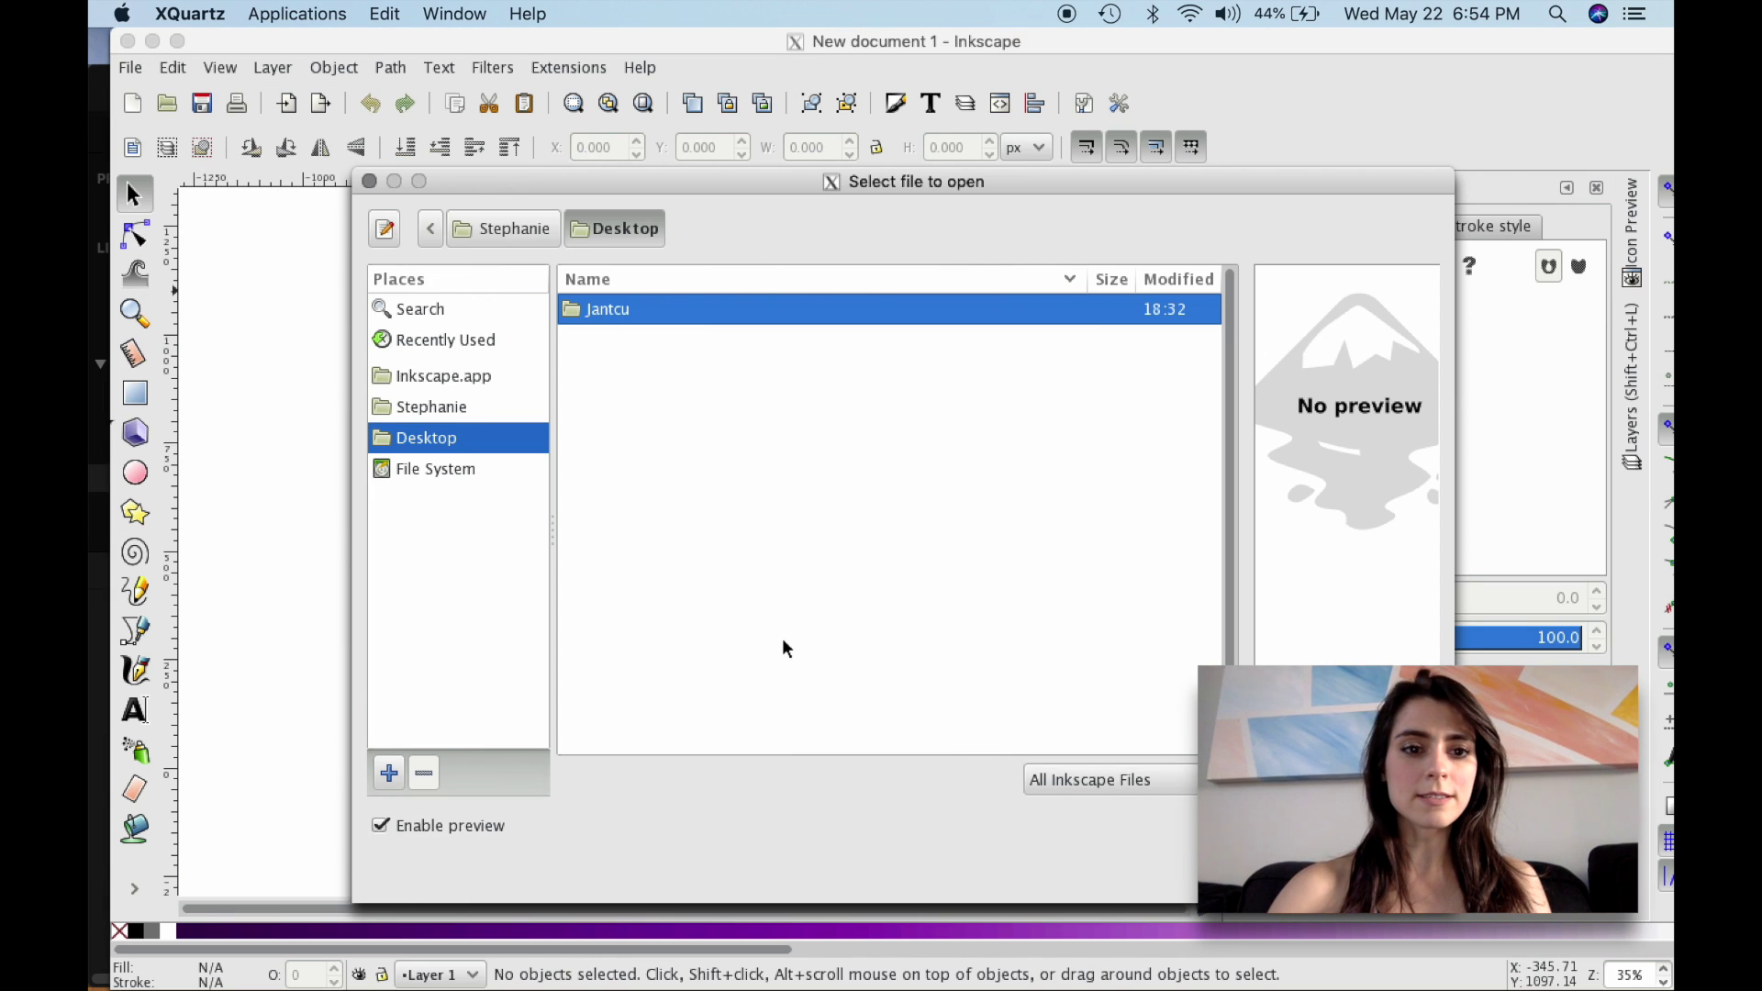
key("Escape")
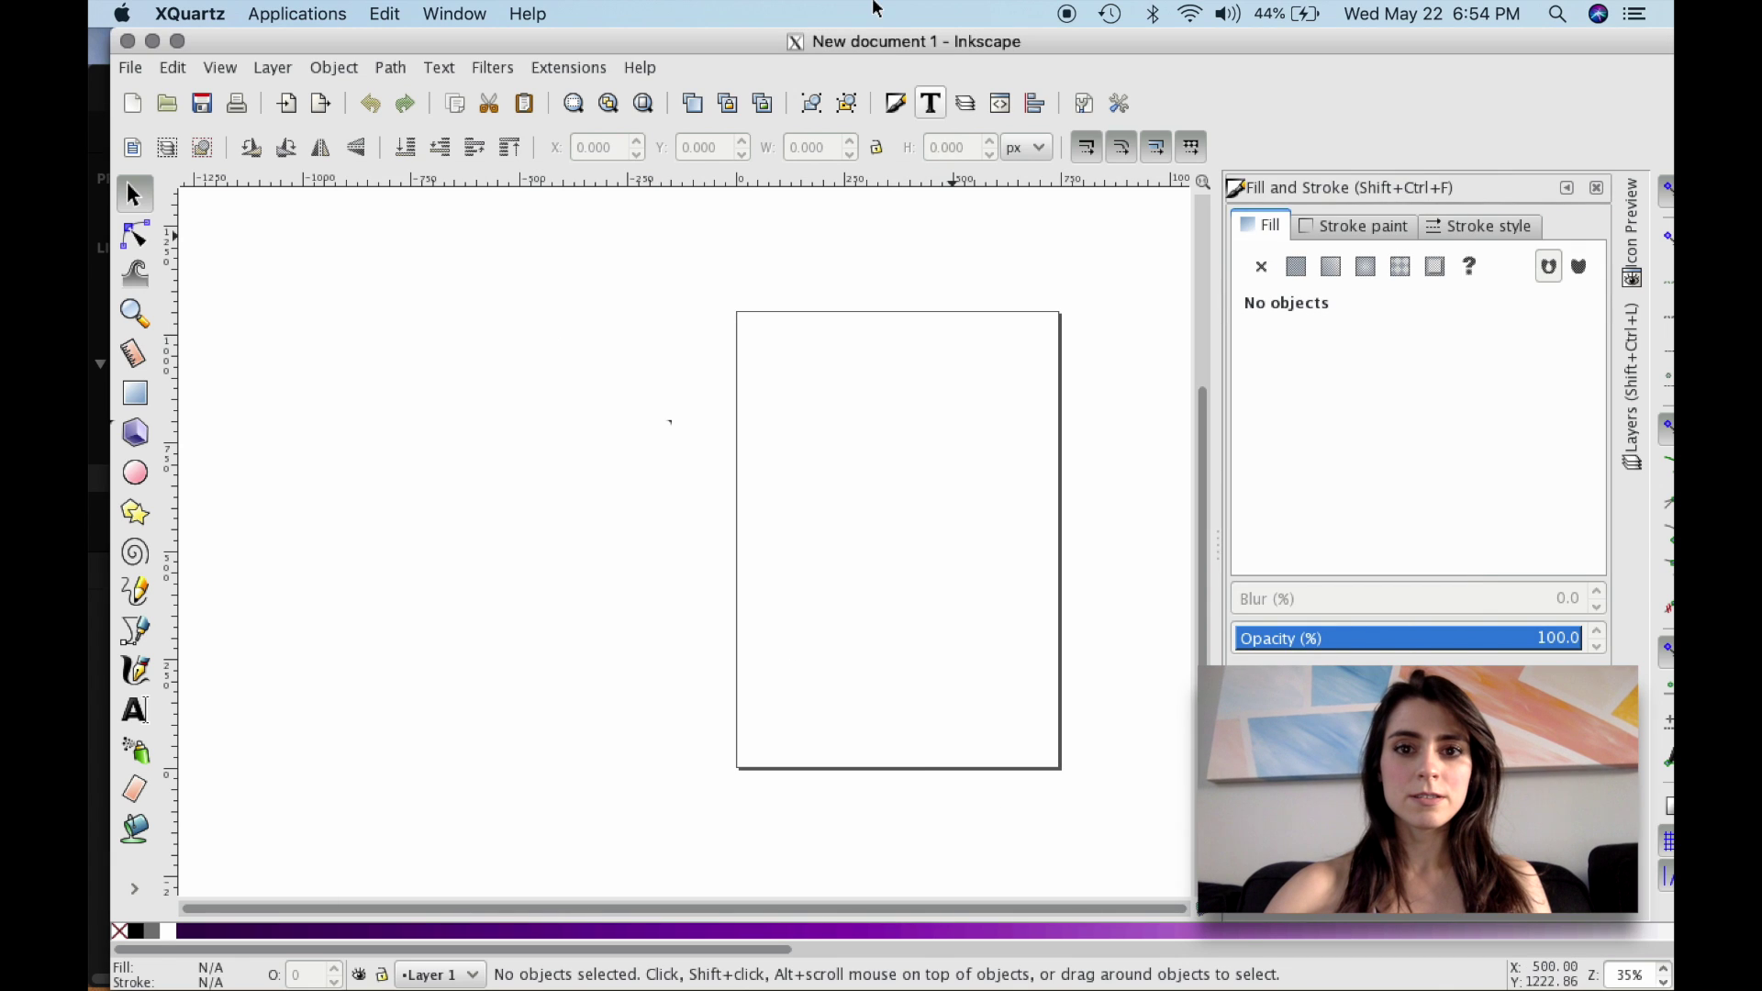
Step: Drag the downloaded SVG out of Chrome and return to Inkscape's New document 1
left_click_drag(907, 39, 888, 122)
left_click(873, 79)
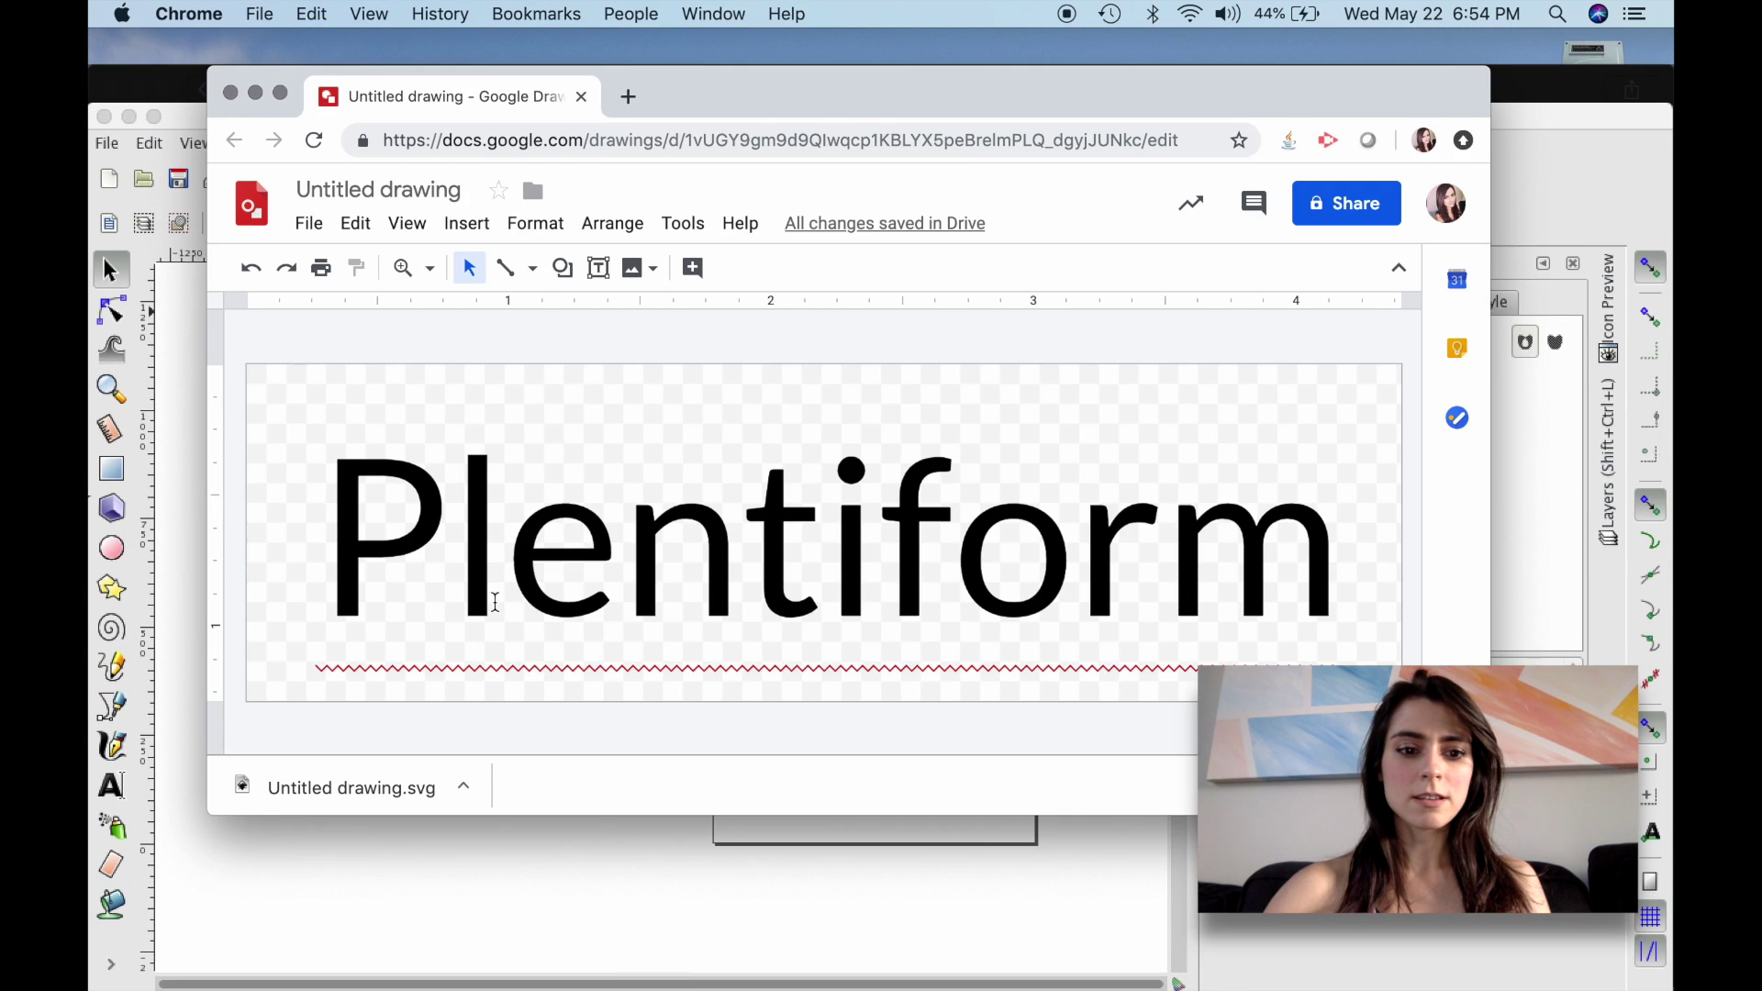
mouse_move(376, 797)
left_mouse_down()
mouse_move(1297, 79)
mouse_move(1381, 55)
left_mouse_up()
left_click(1601, 163)
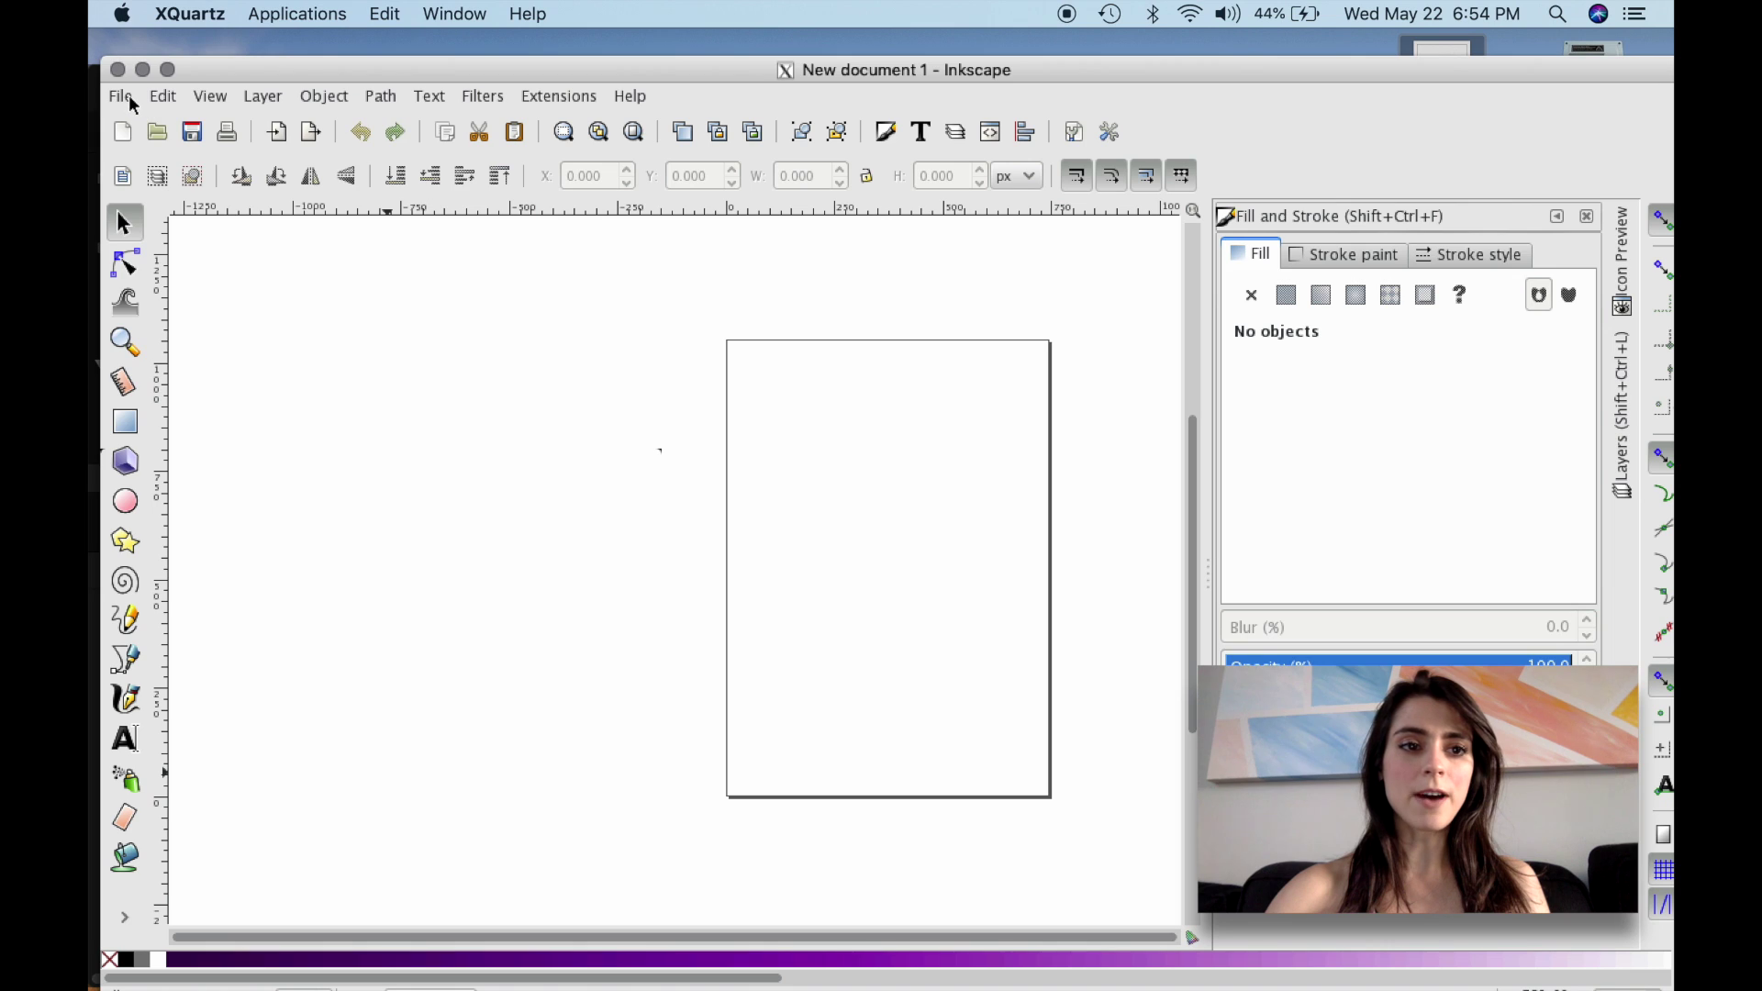
Step: Open Untitled drawing.svg from the Desktop in Inkscape
left_click(133, 105)
left_click(188, 177)
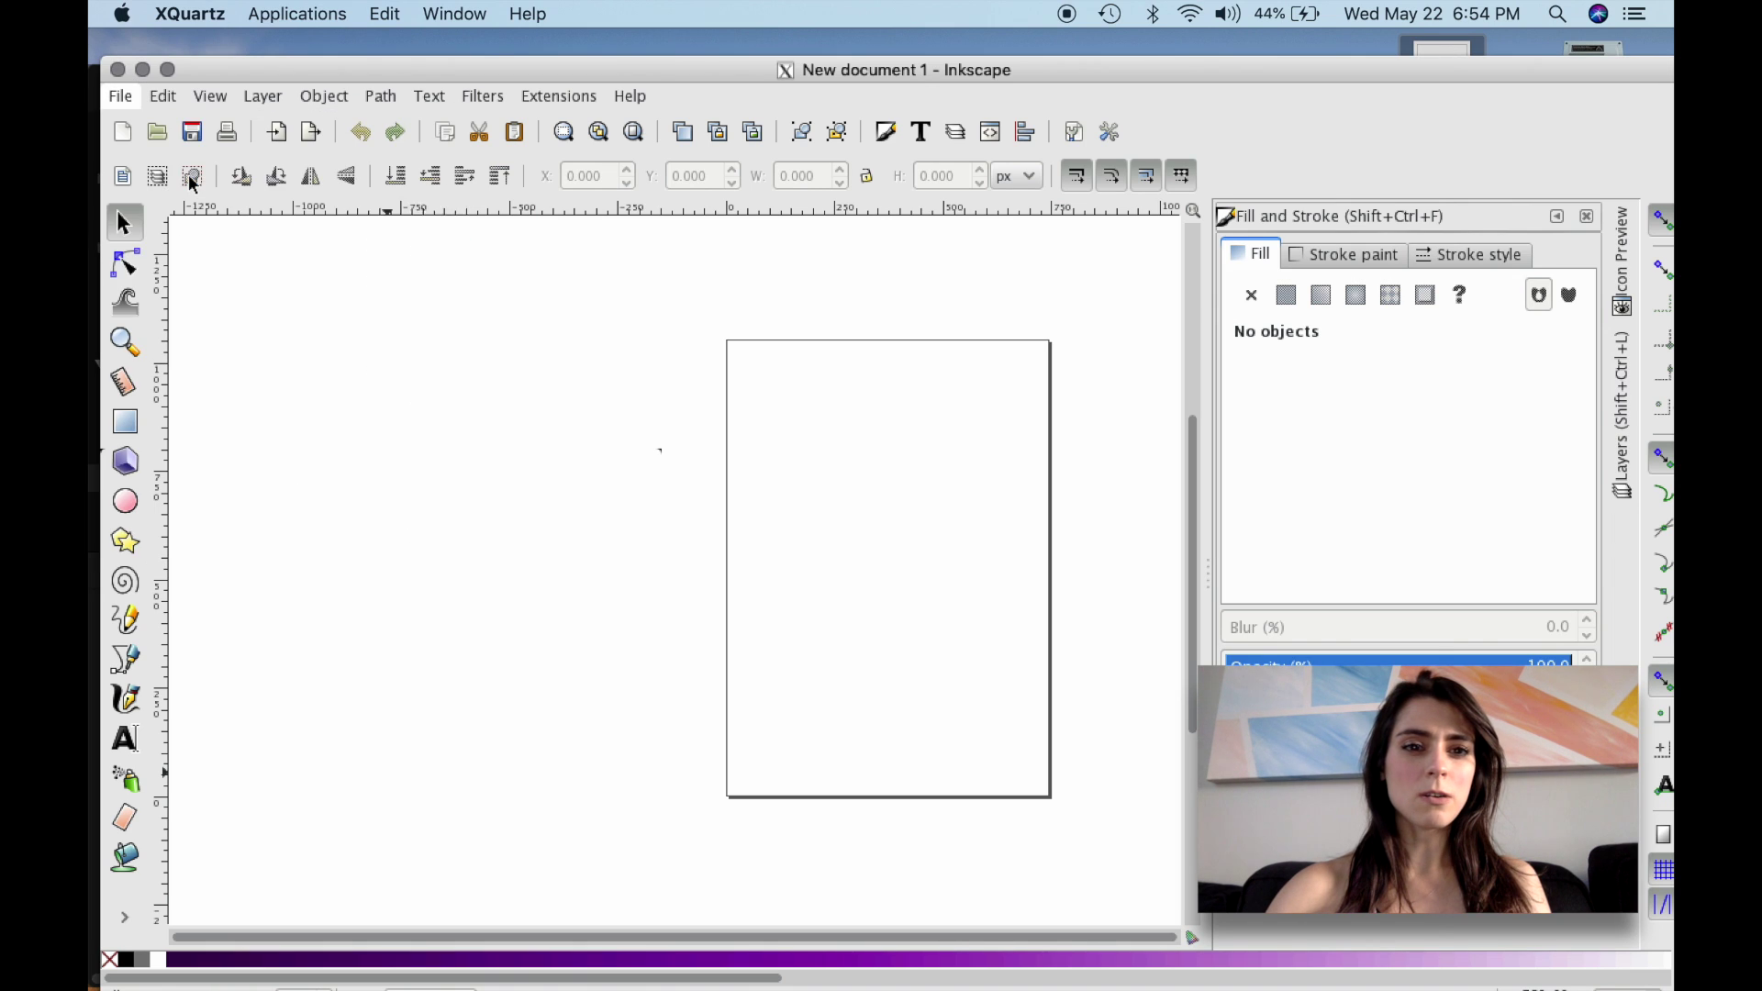
left_click(645, 371)
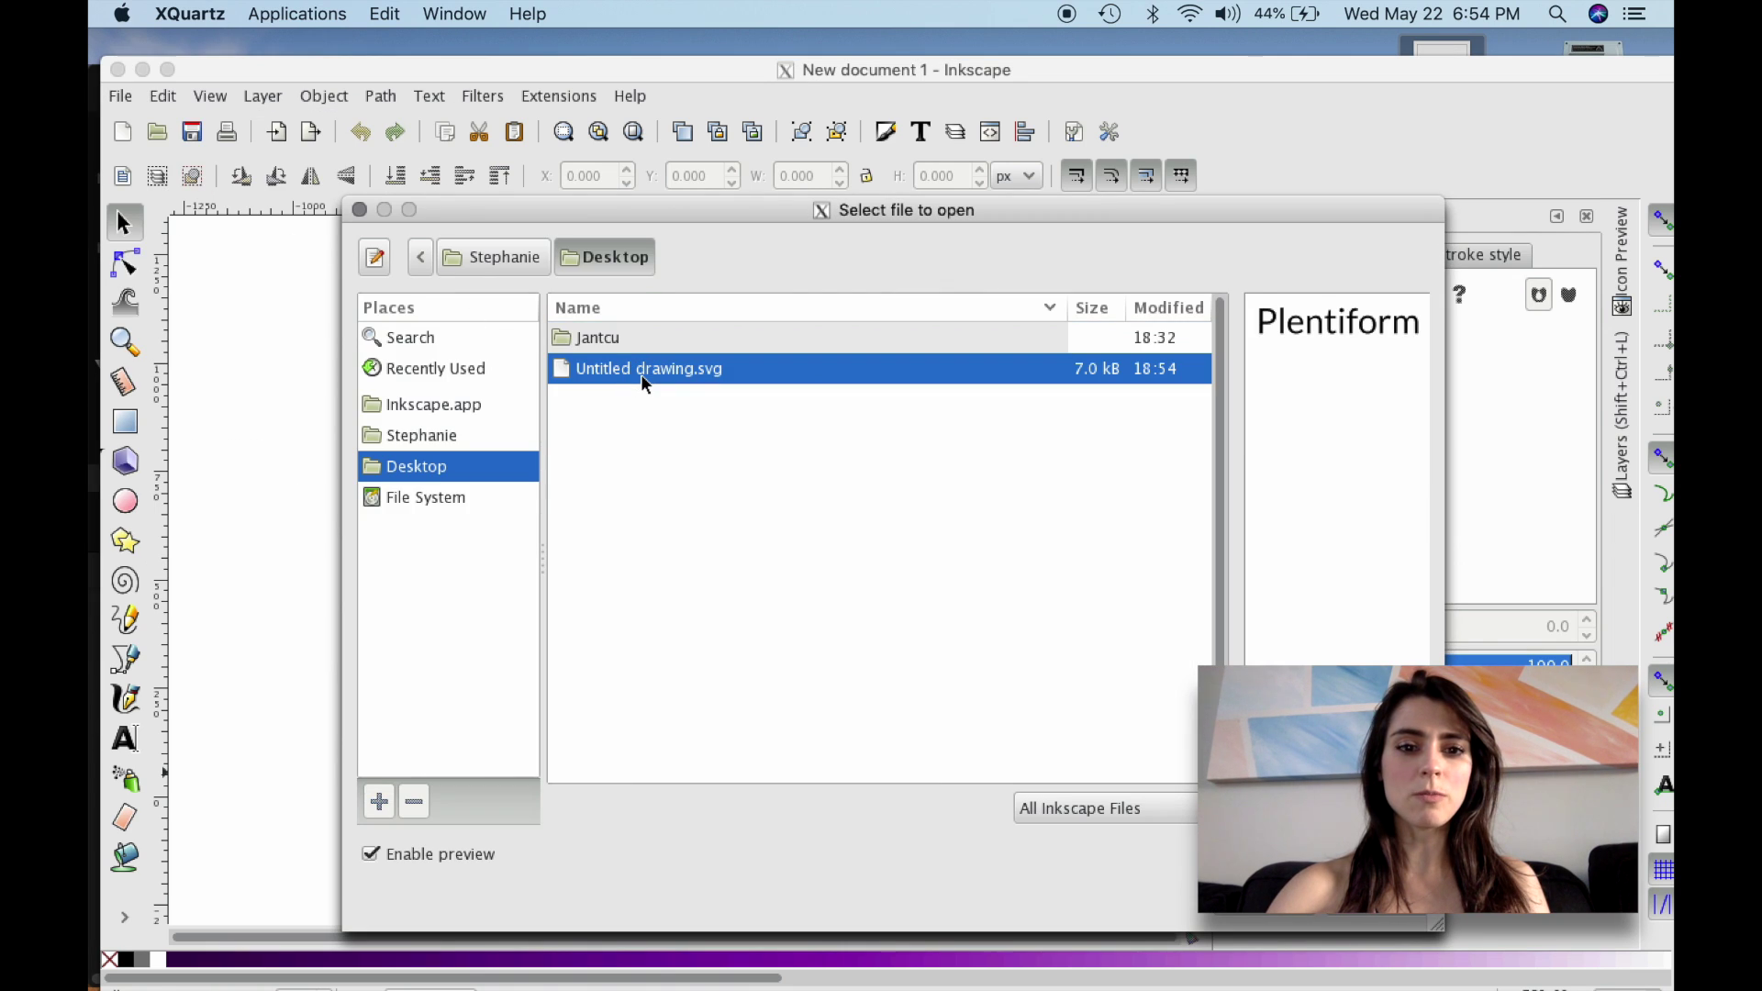
key("Return")
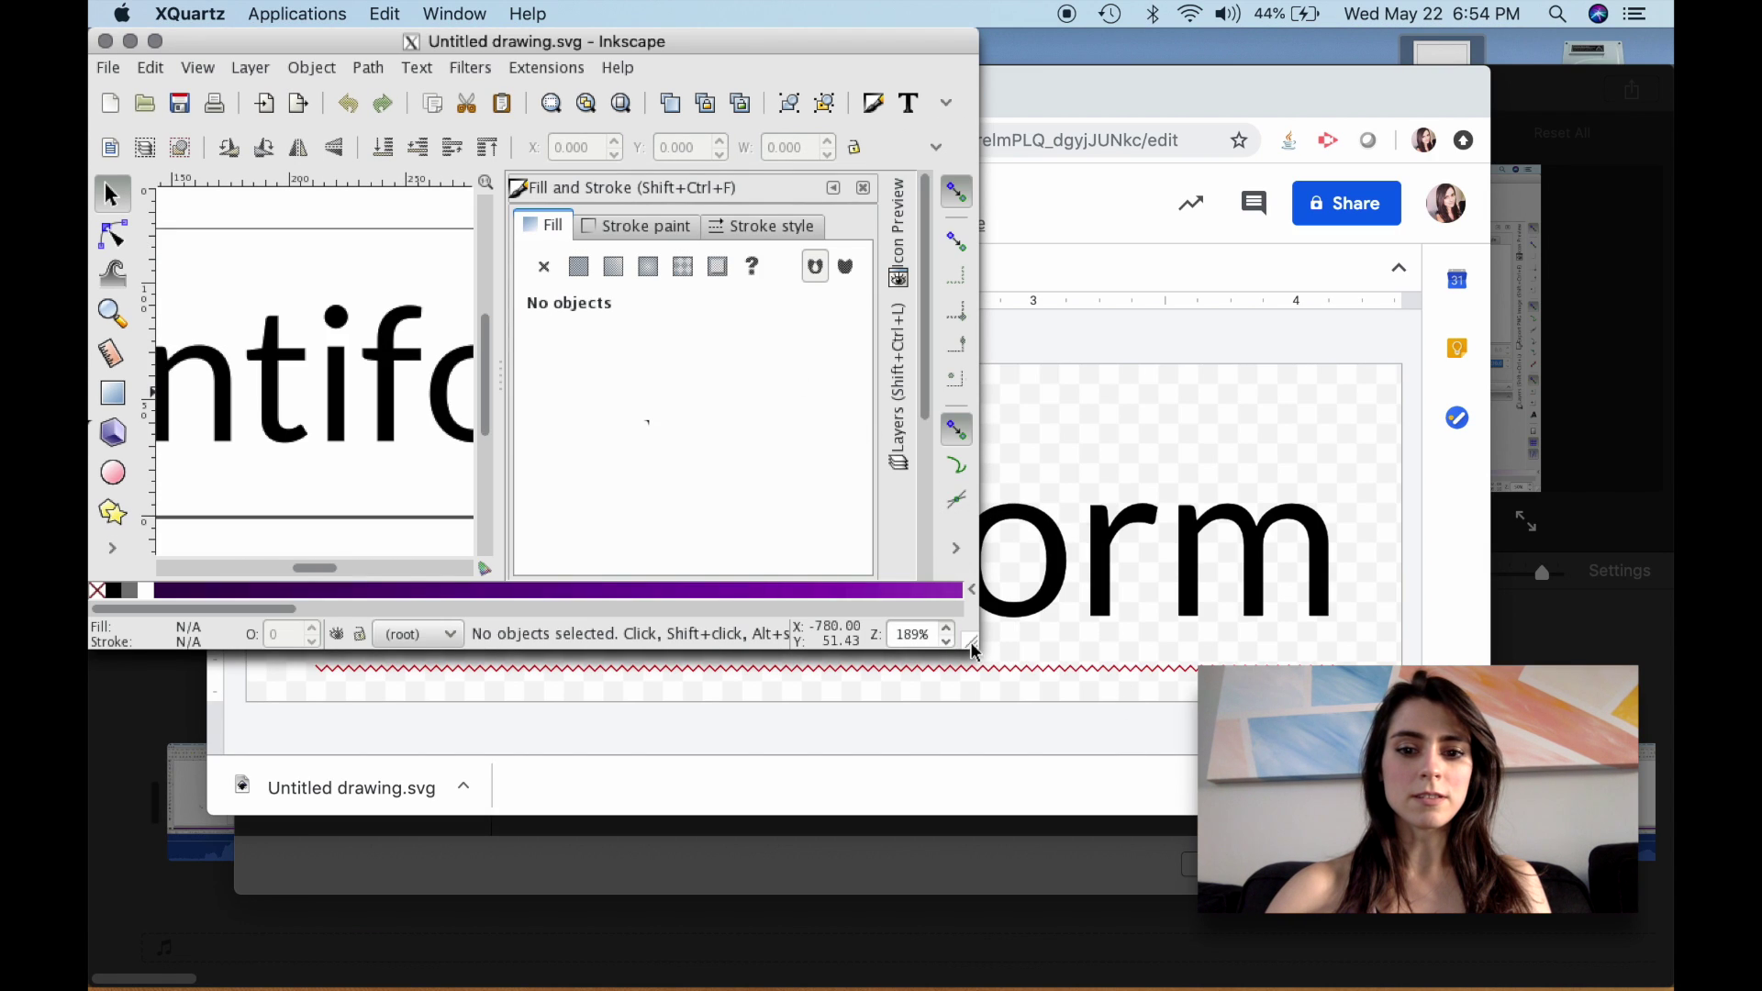
Step: Enlarge the Inkscape window to show the whole Plentiform wordmark and select it
mouse_move(972, 652)
left_mouse_down()
mouse_move(1439, 734)
mouse_move(1475, 804)
left_mouse_up()
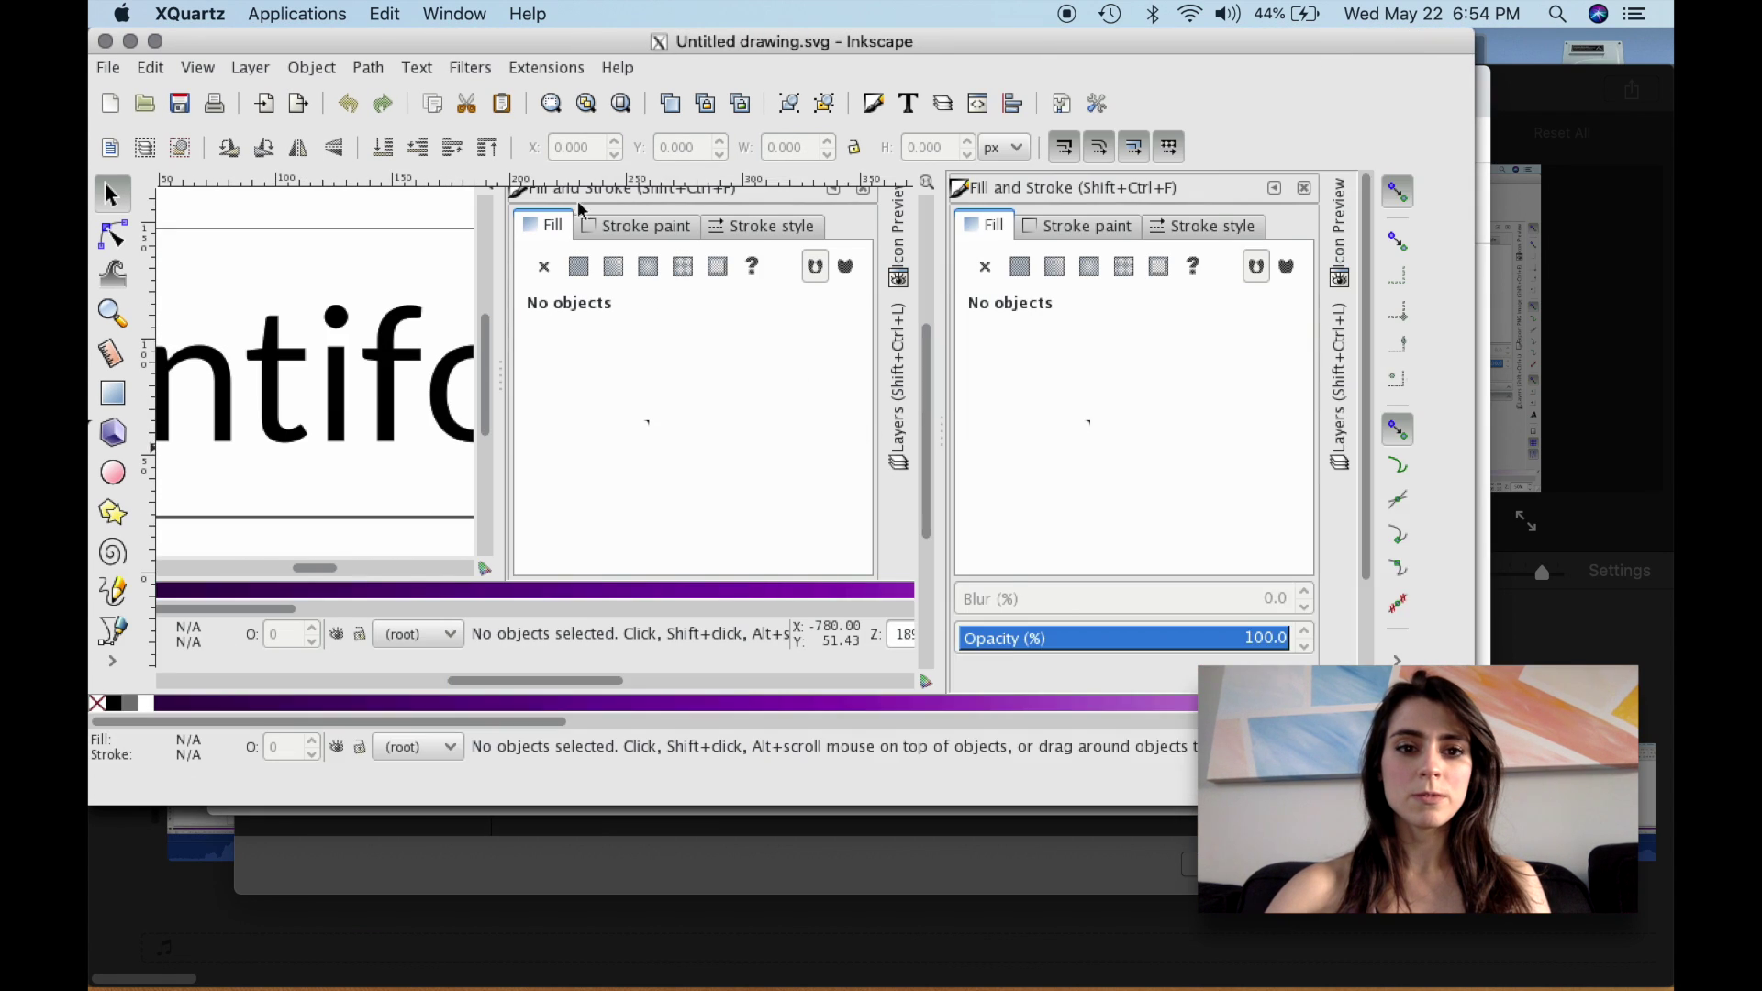
left_click_drag(1405, 42, 1497, 50)
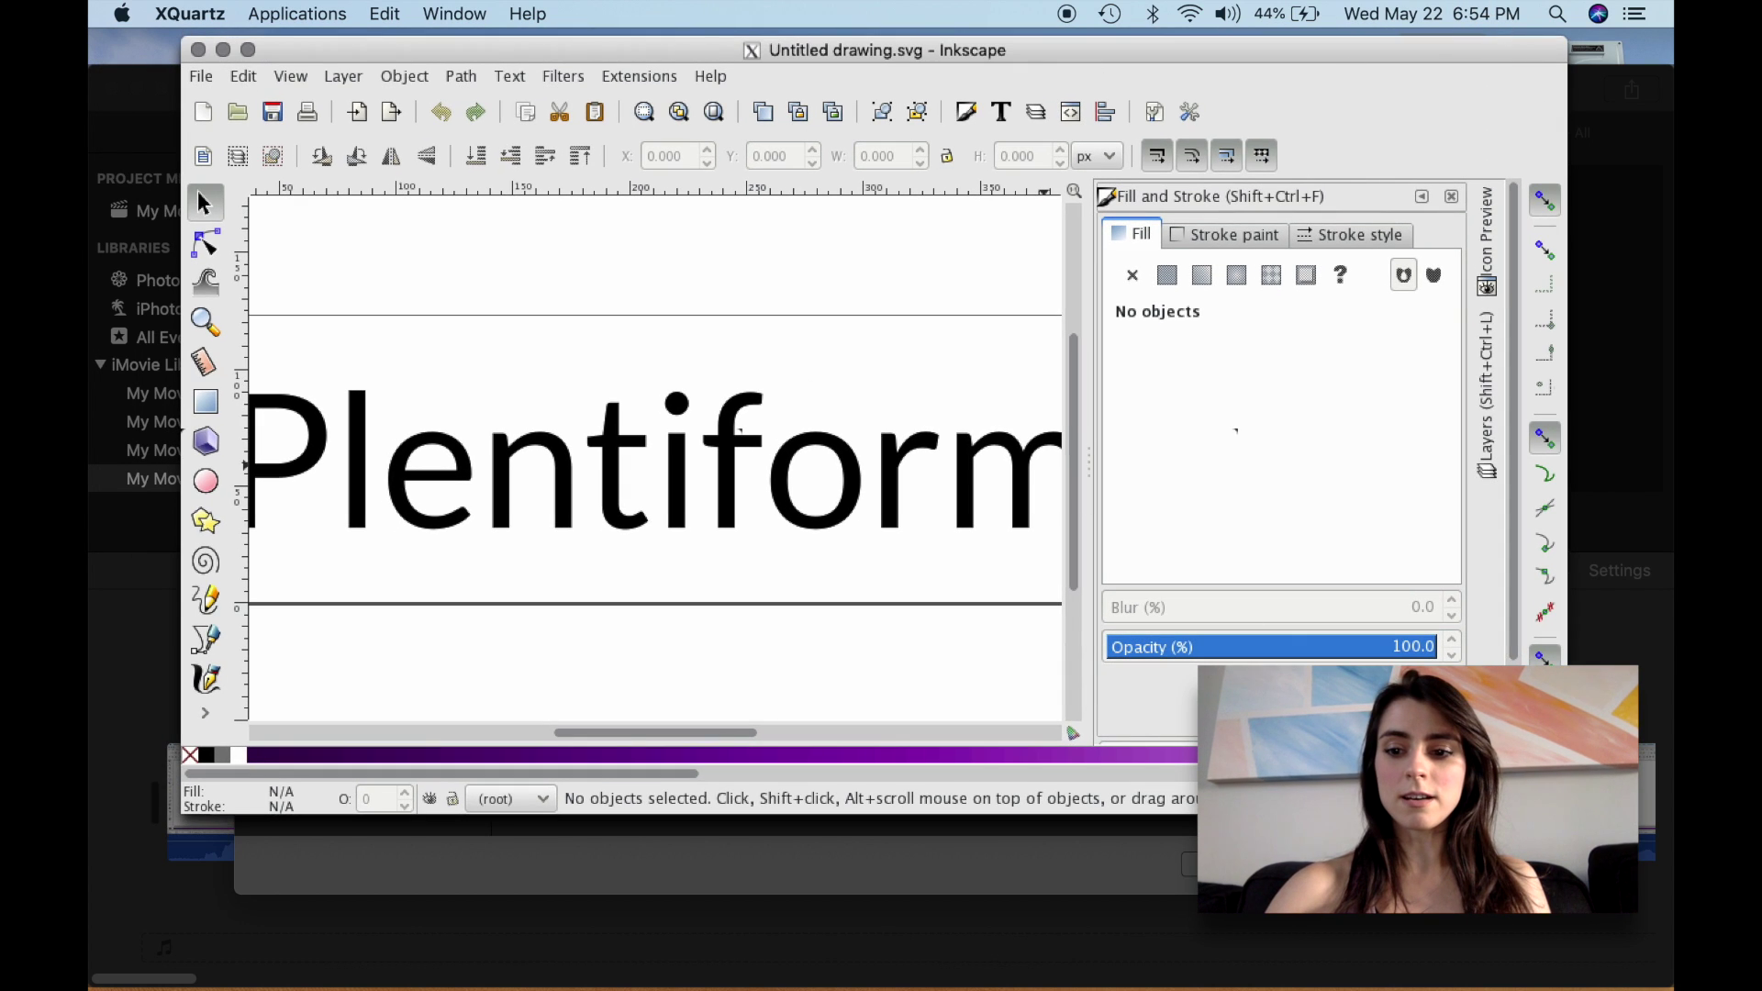
left_click_drag(1565, 813, 1645, 901)
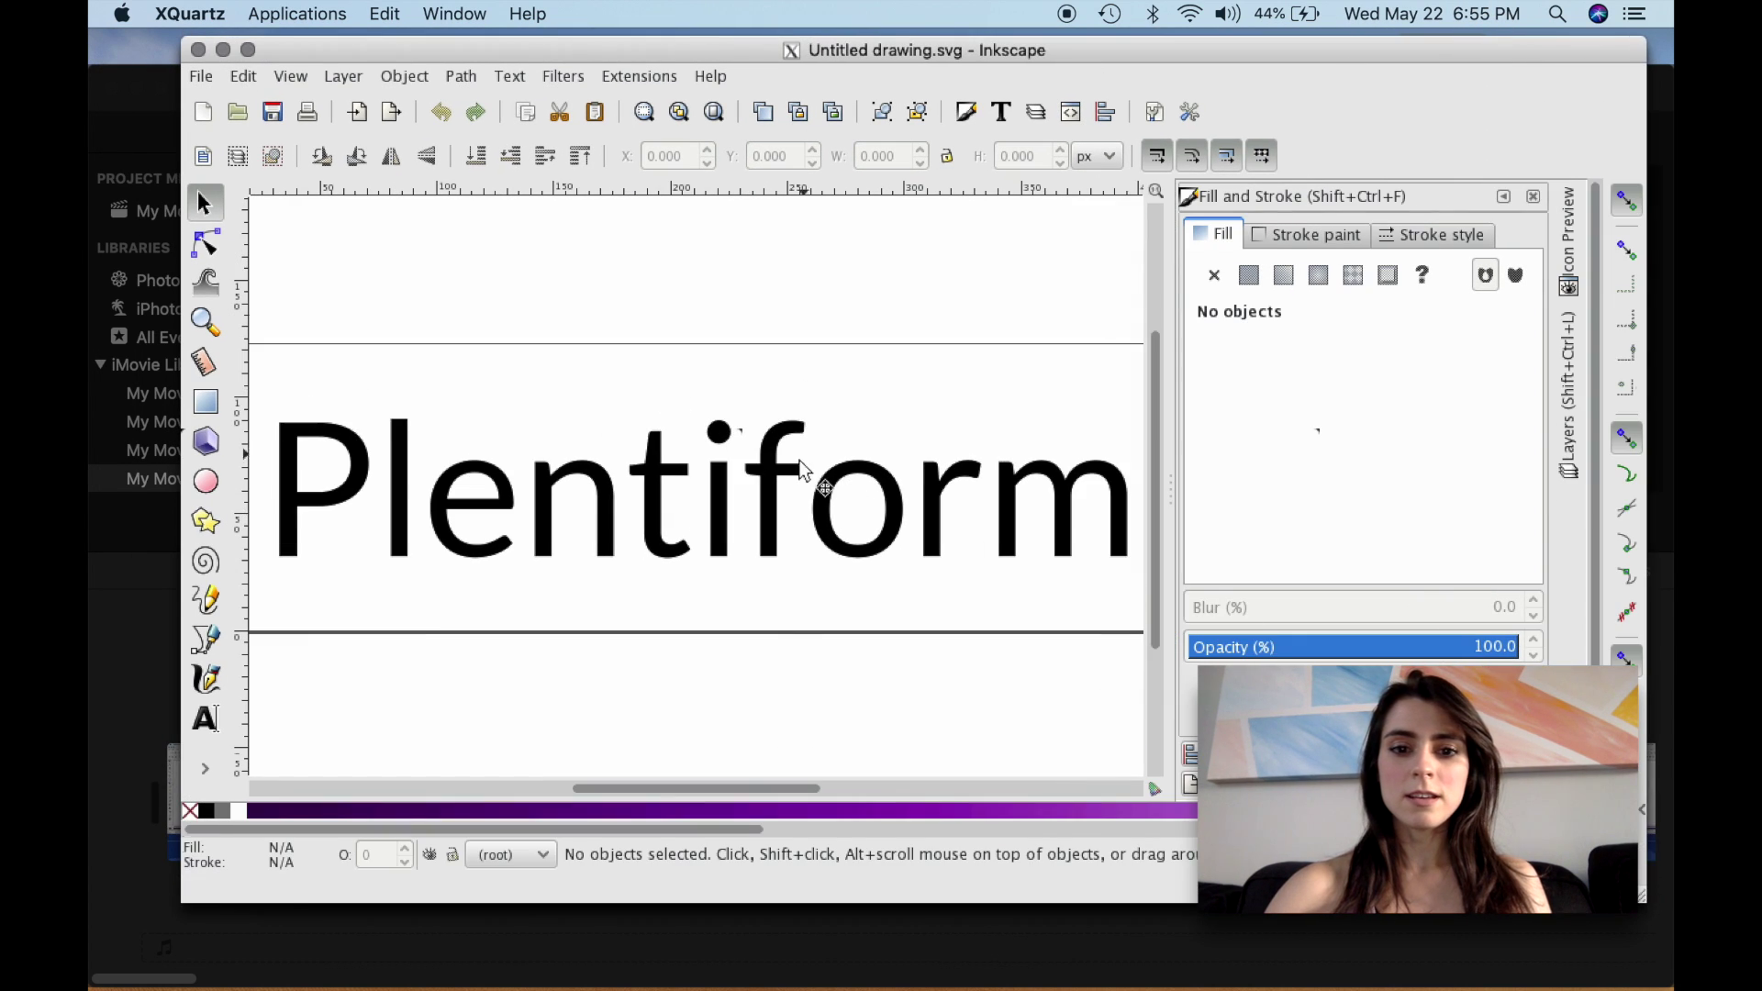
left_click(789, 473)
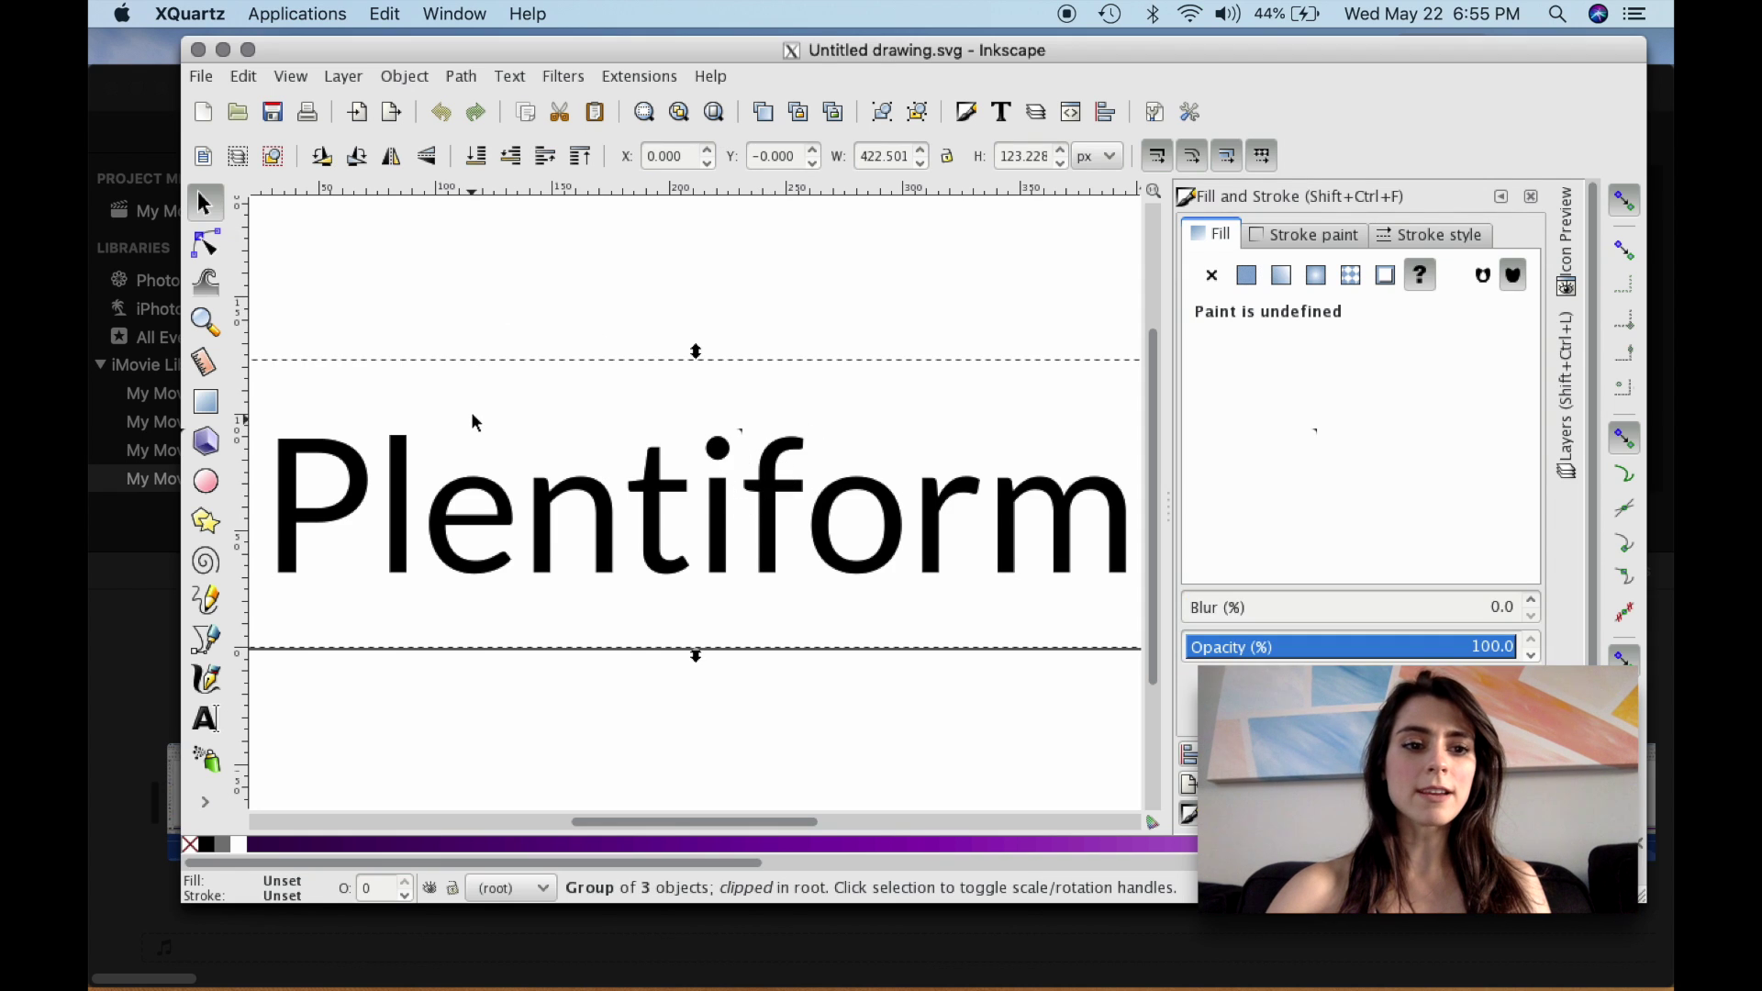
left_click(205, 717)
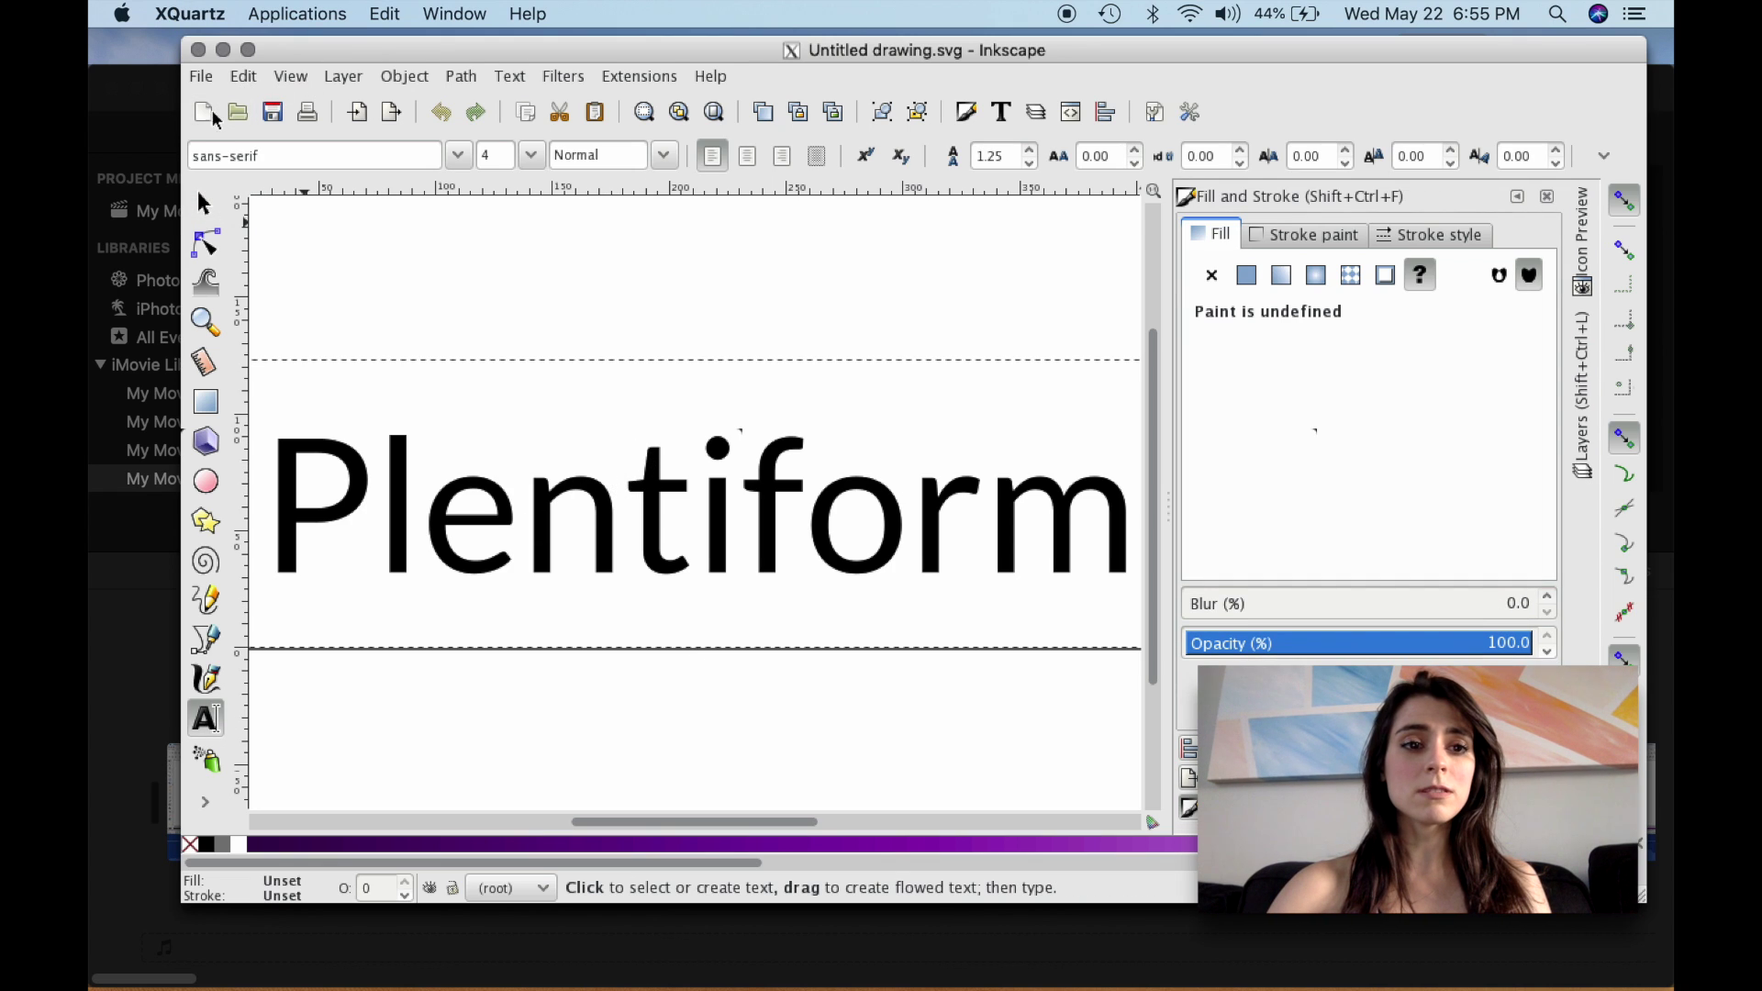
left_click(203, 203)
Step: Show the Plentiform lettering's path nodes with the Node tool and give it a linear gradient fill
left_click(205, 244)
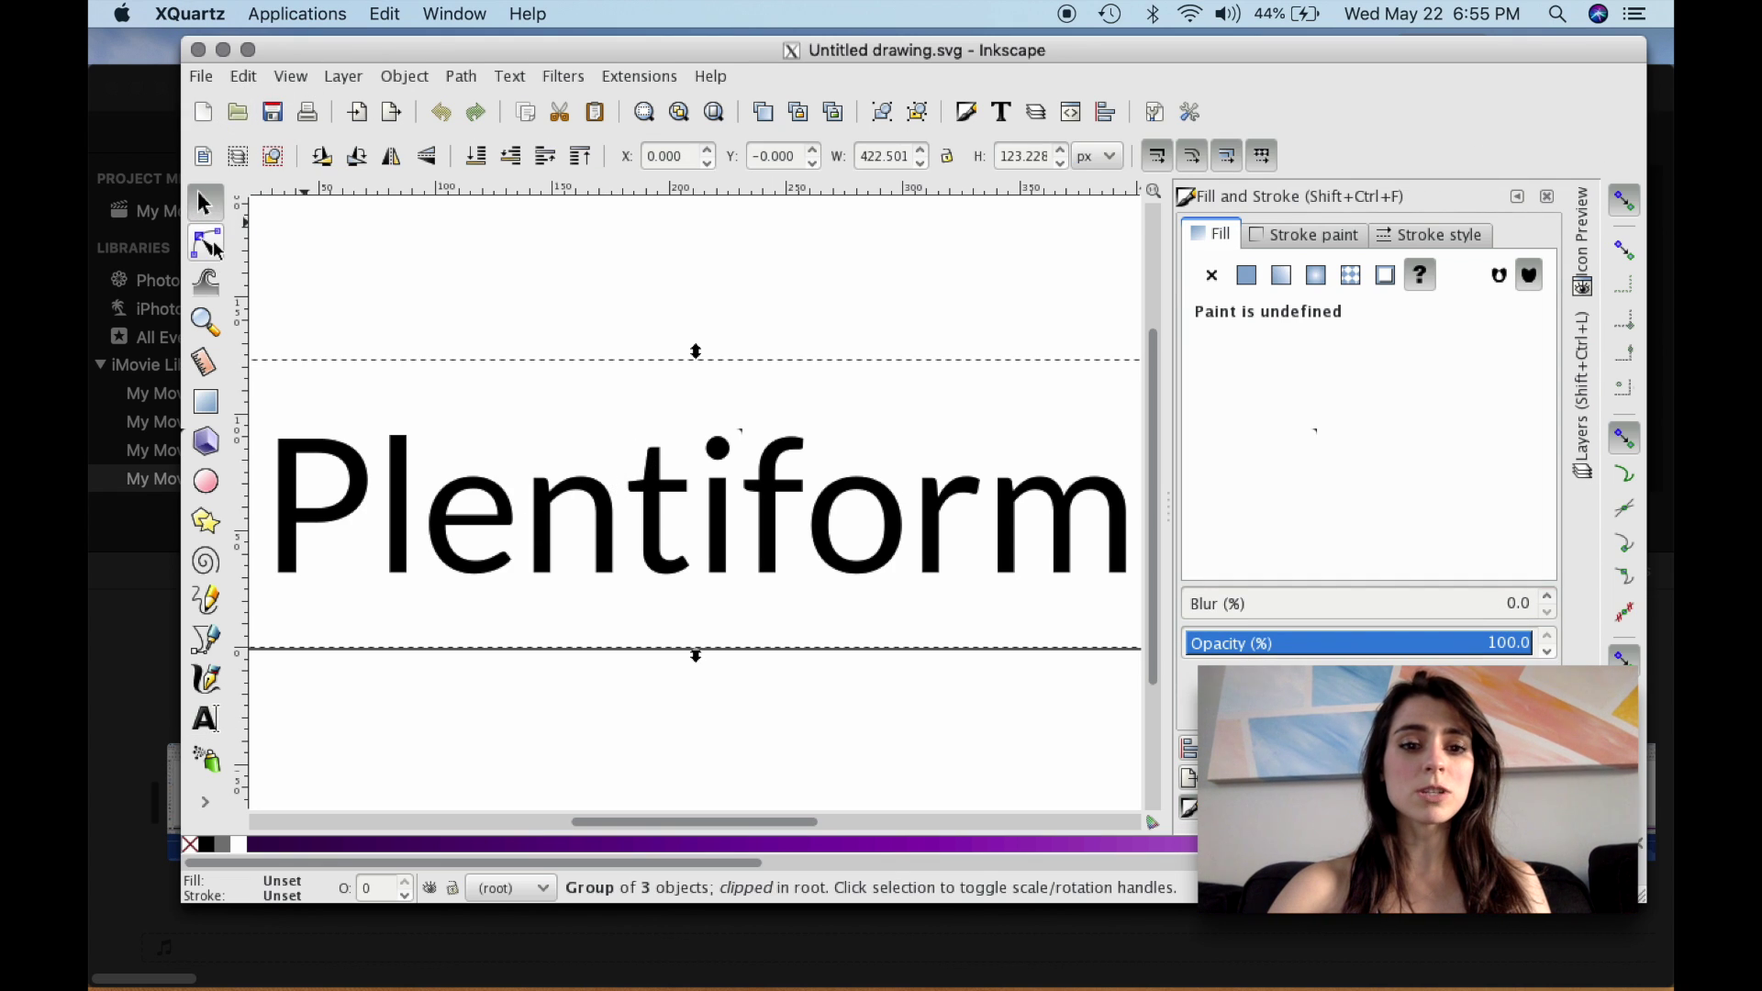
left_click(581, 496)
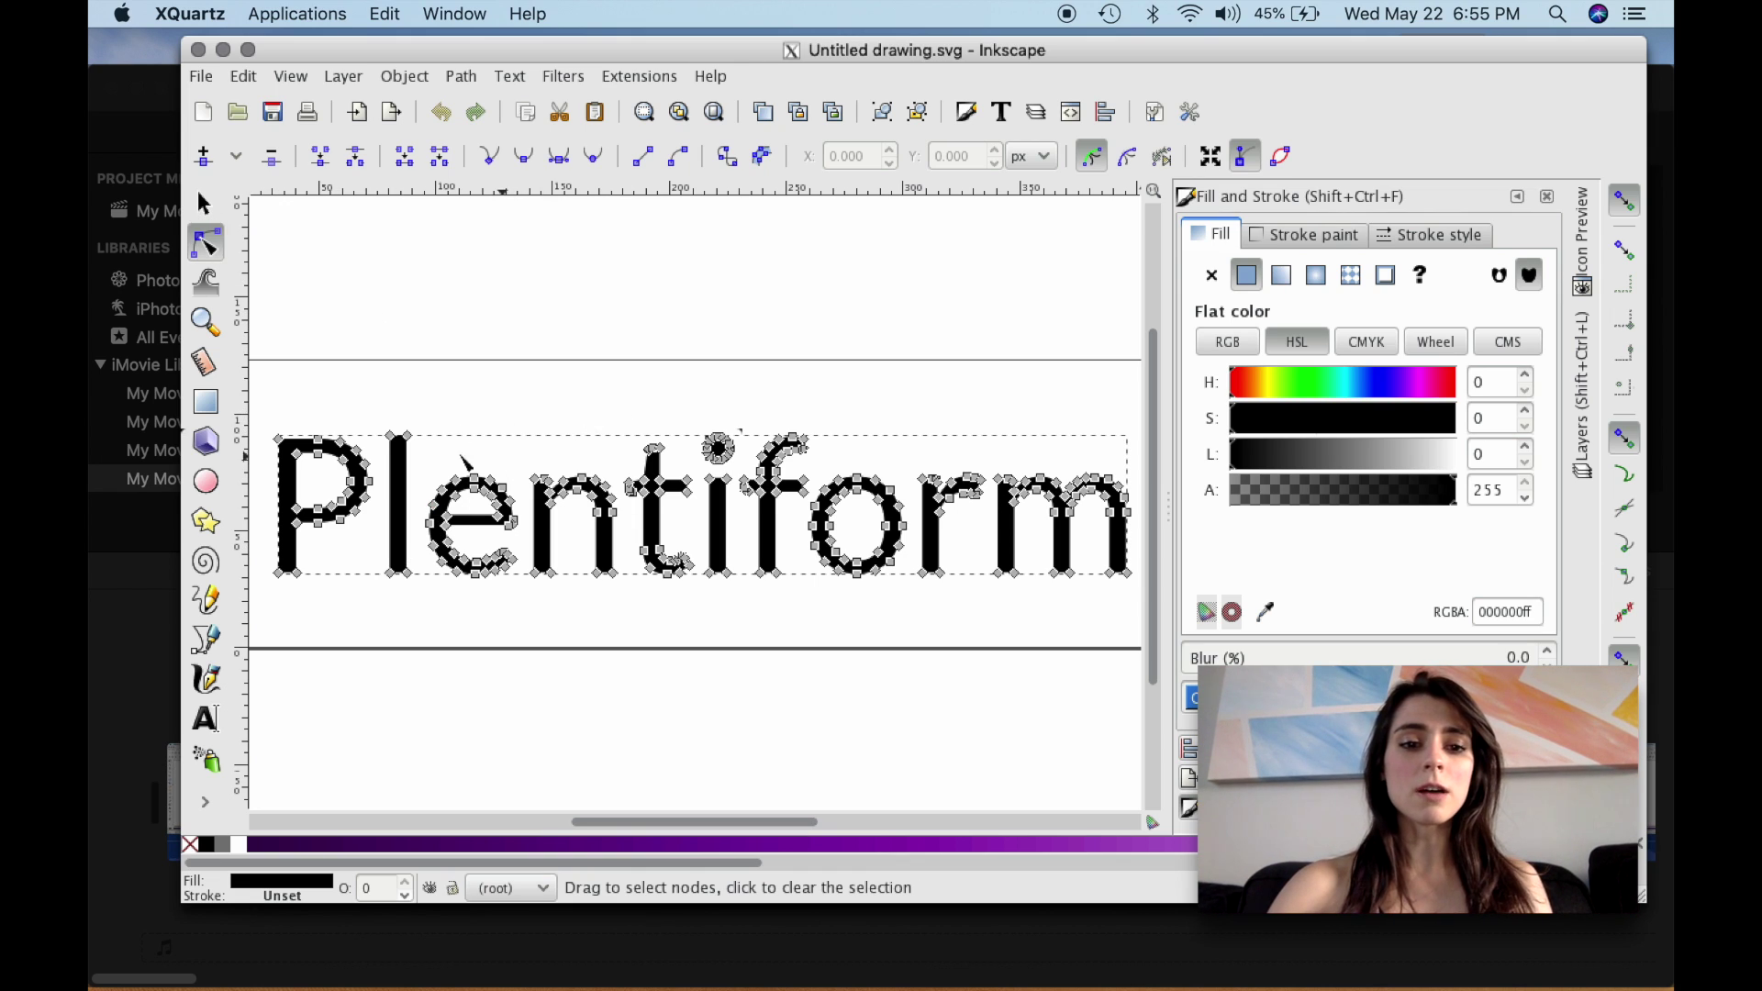
left_click(407, 505)
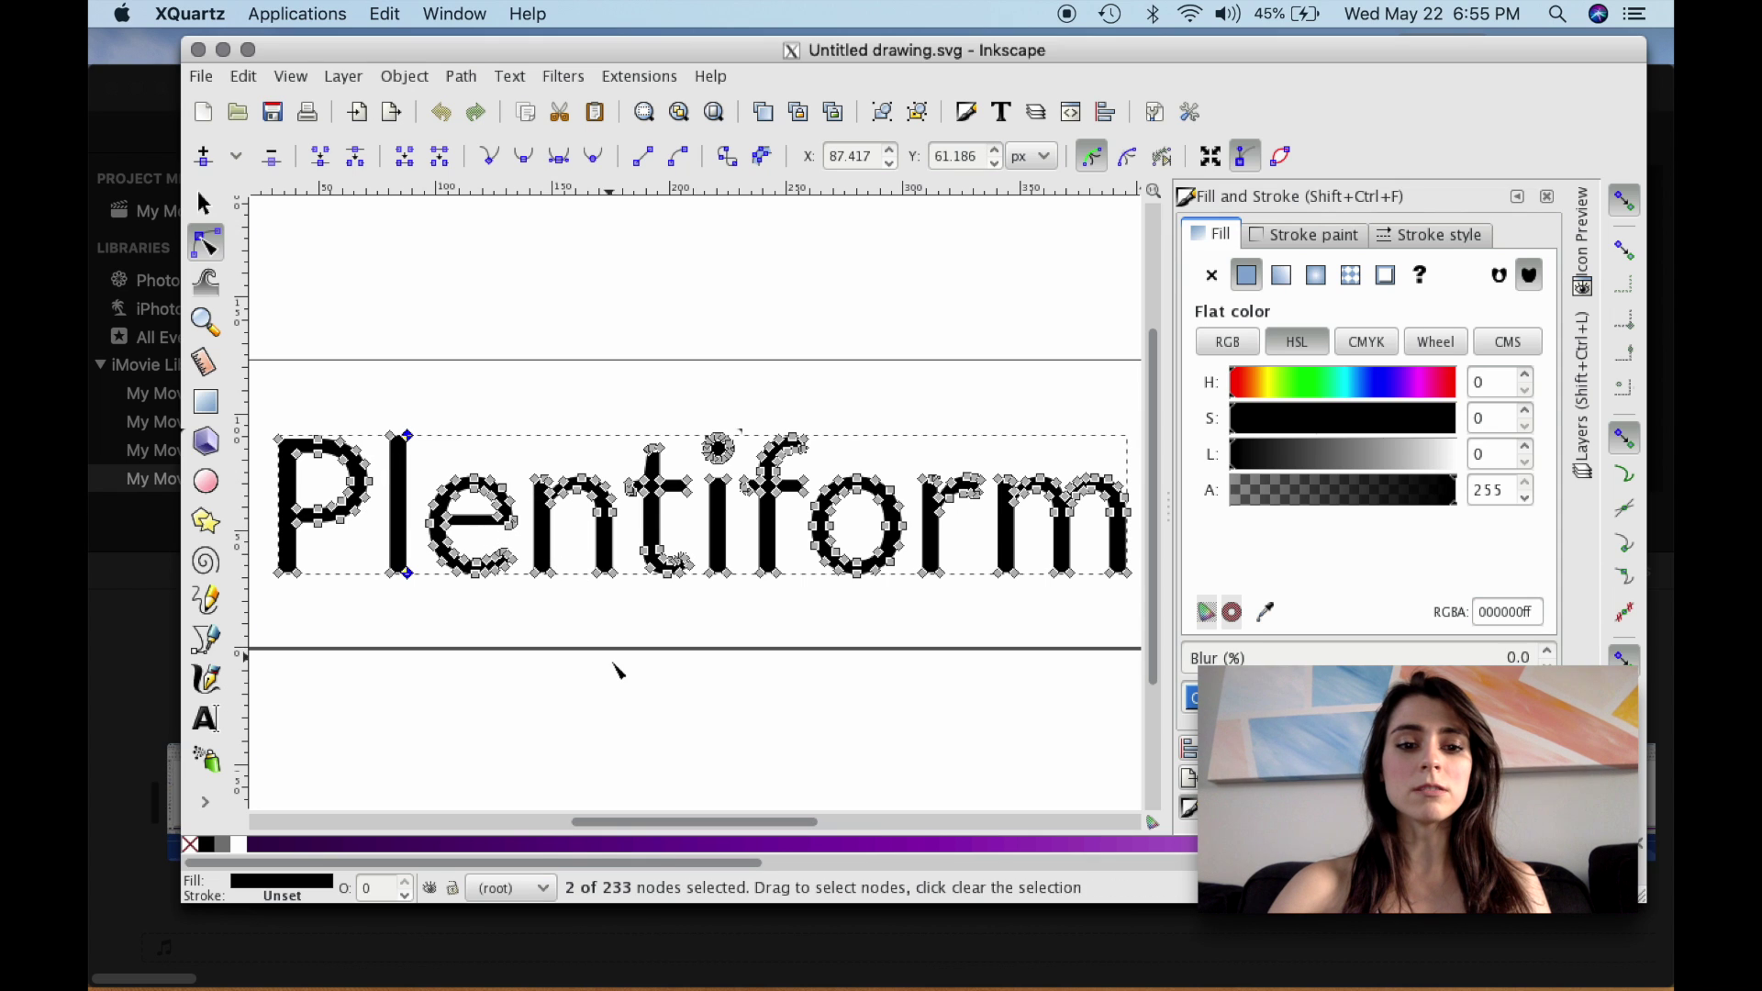
left_click(760, 529)
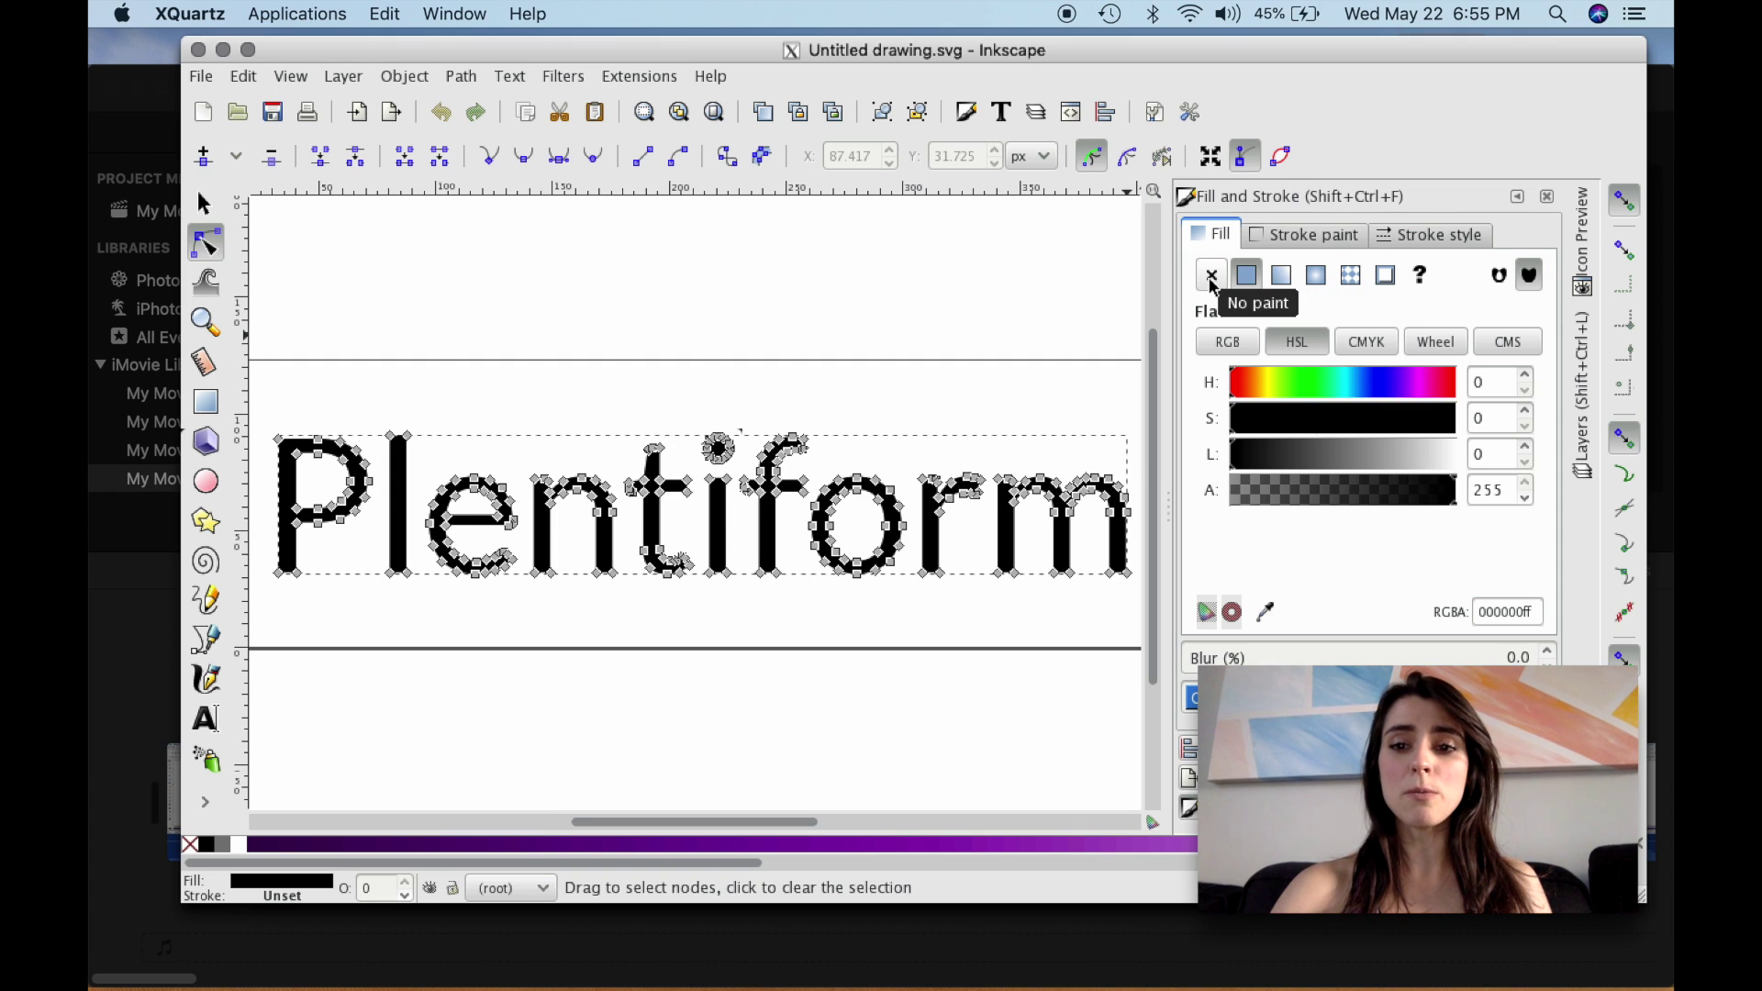
left_click(1281, 275)
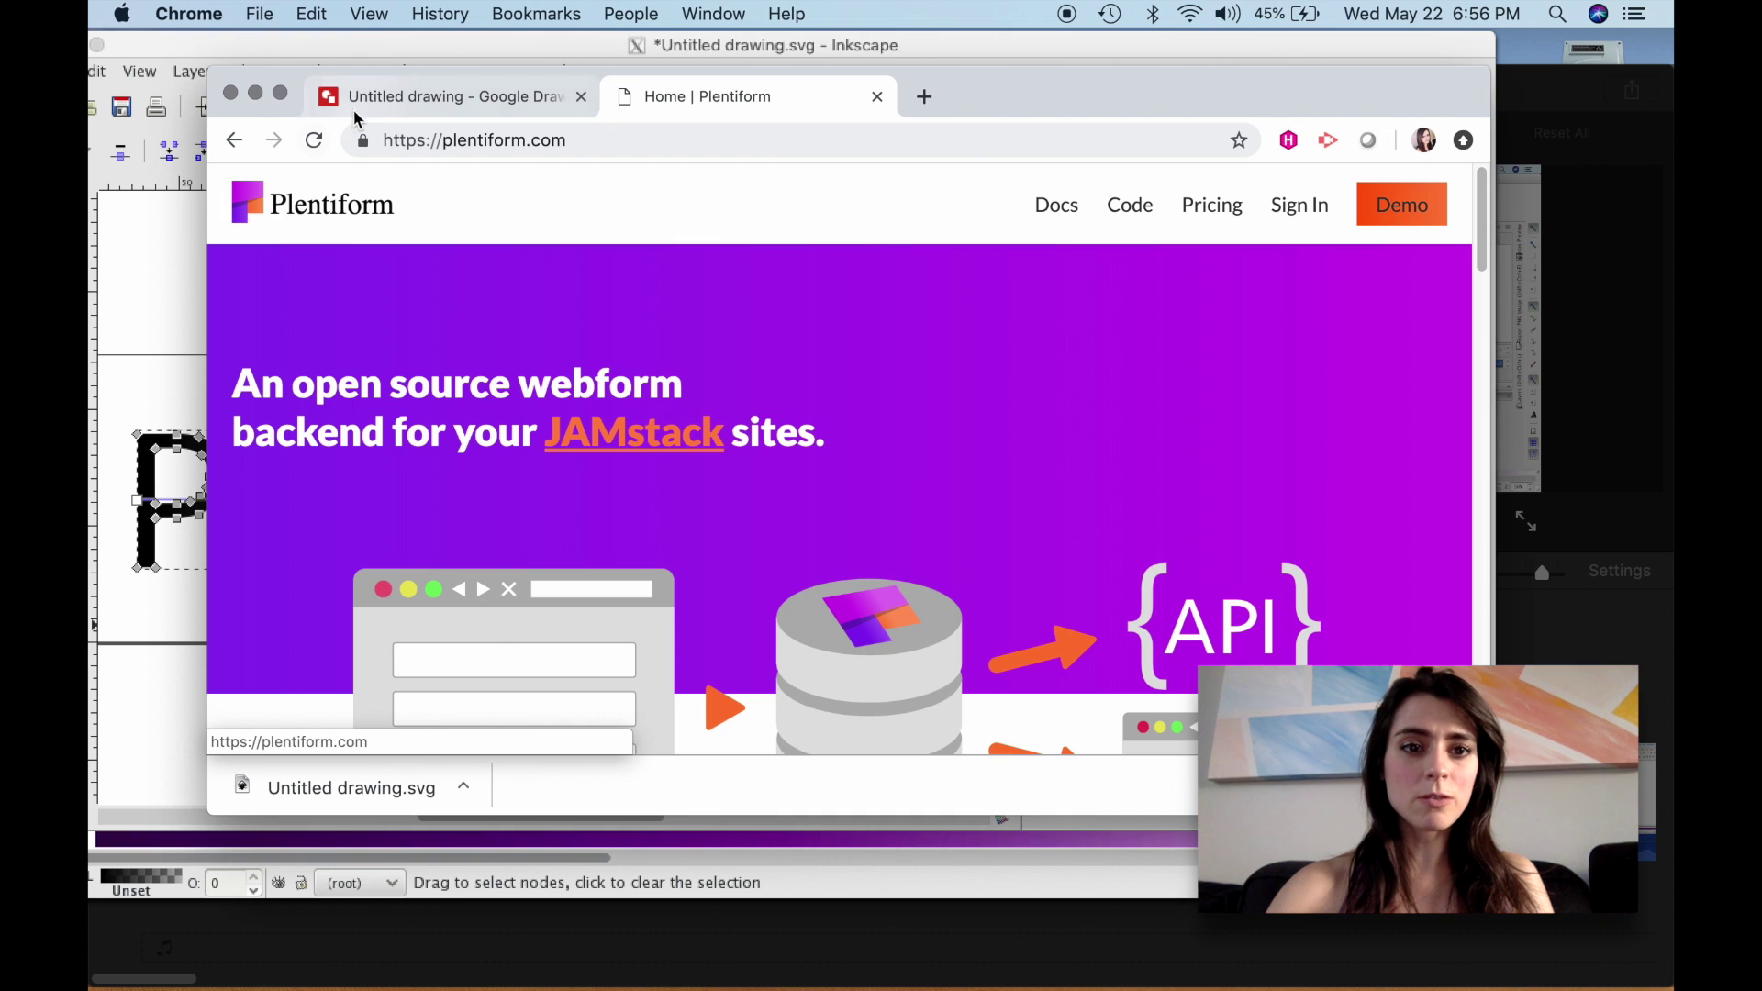
Step: Screenshot the Plentiform logo from the website header, then return to Inkscape
left_click(508, 145)
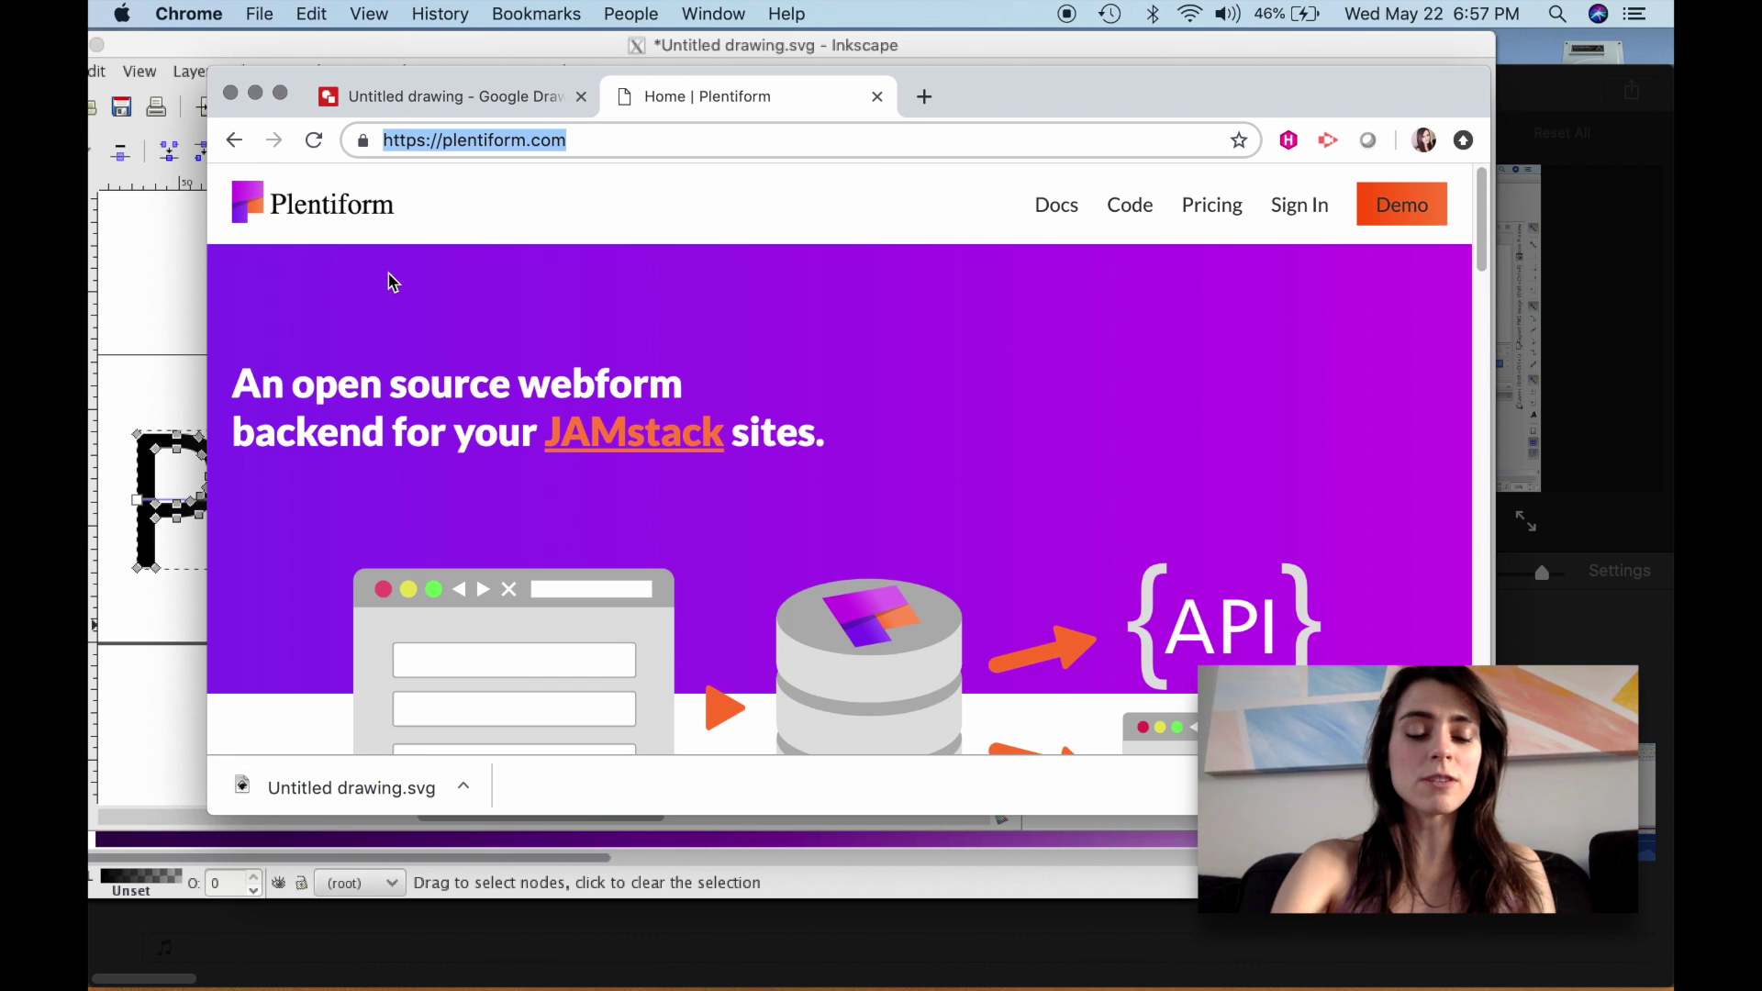
key("super+shift+4")
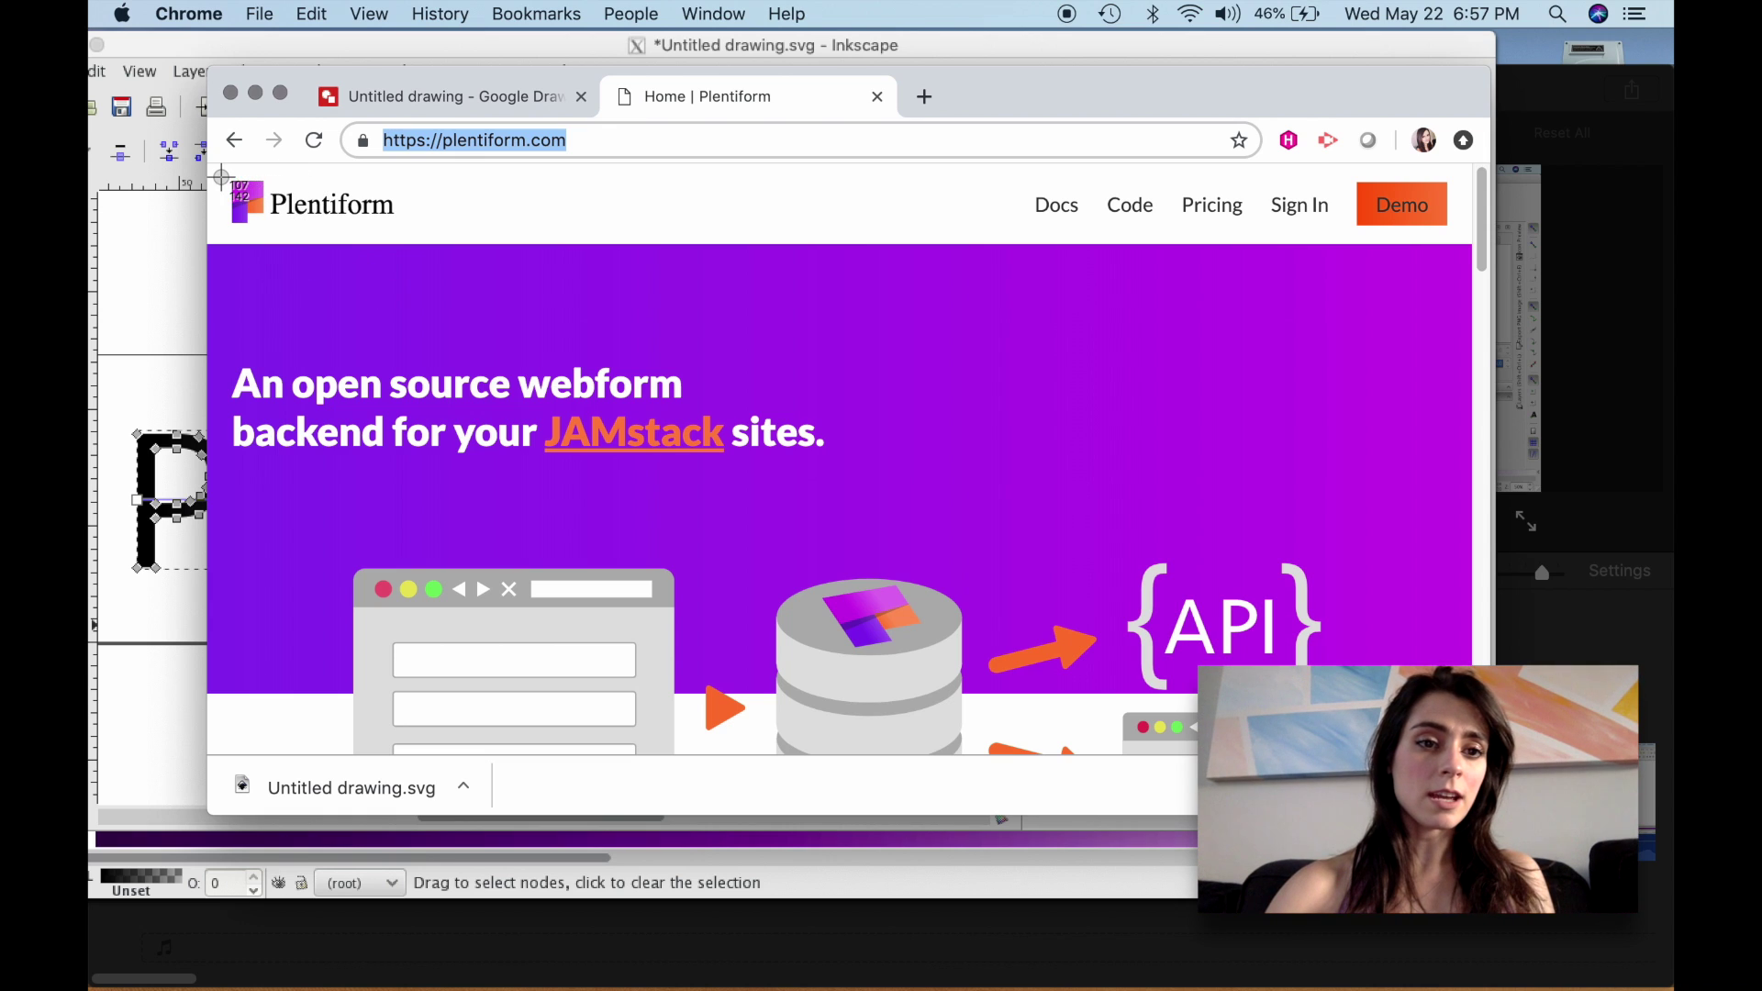
left_click_drag(221, 177, 270, 235)
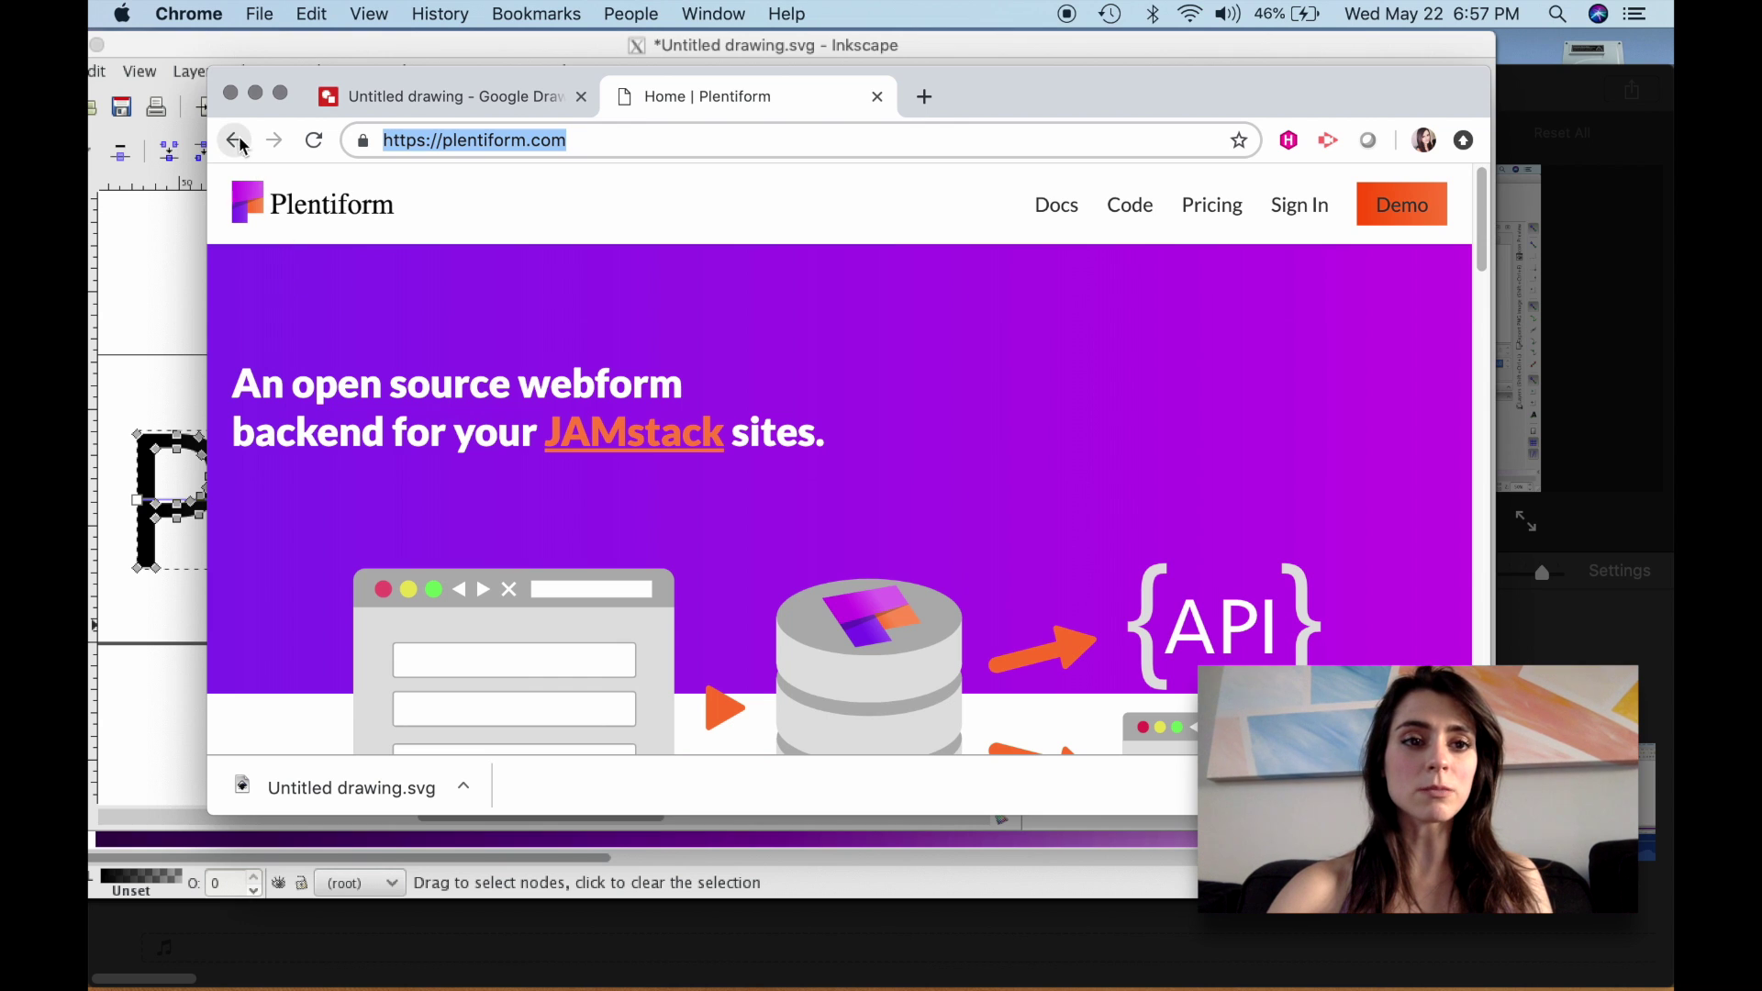
left_click(211, 47)
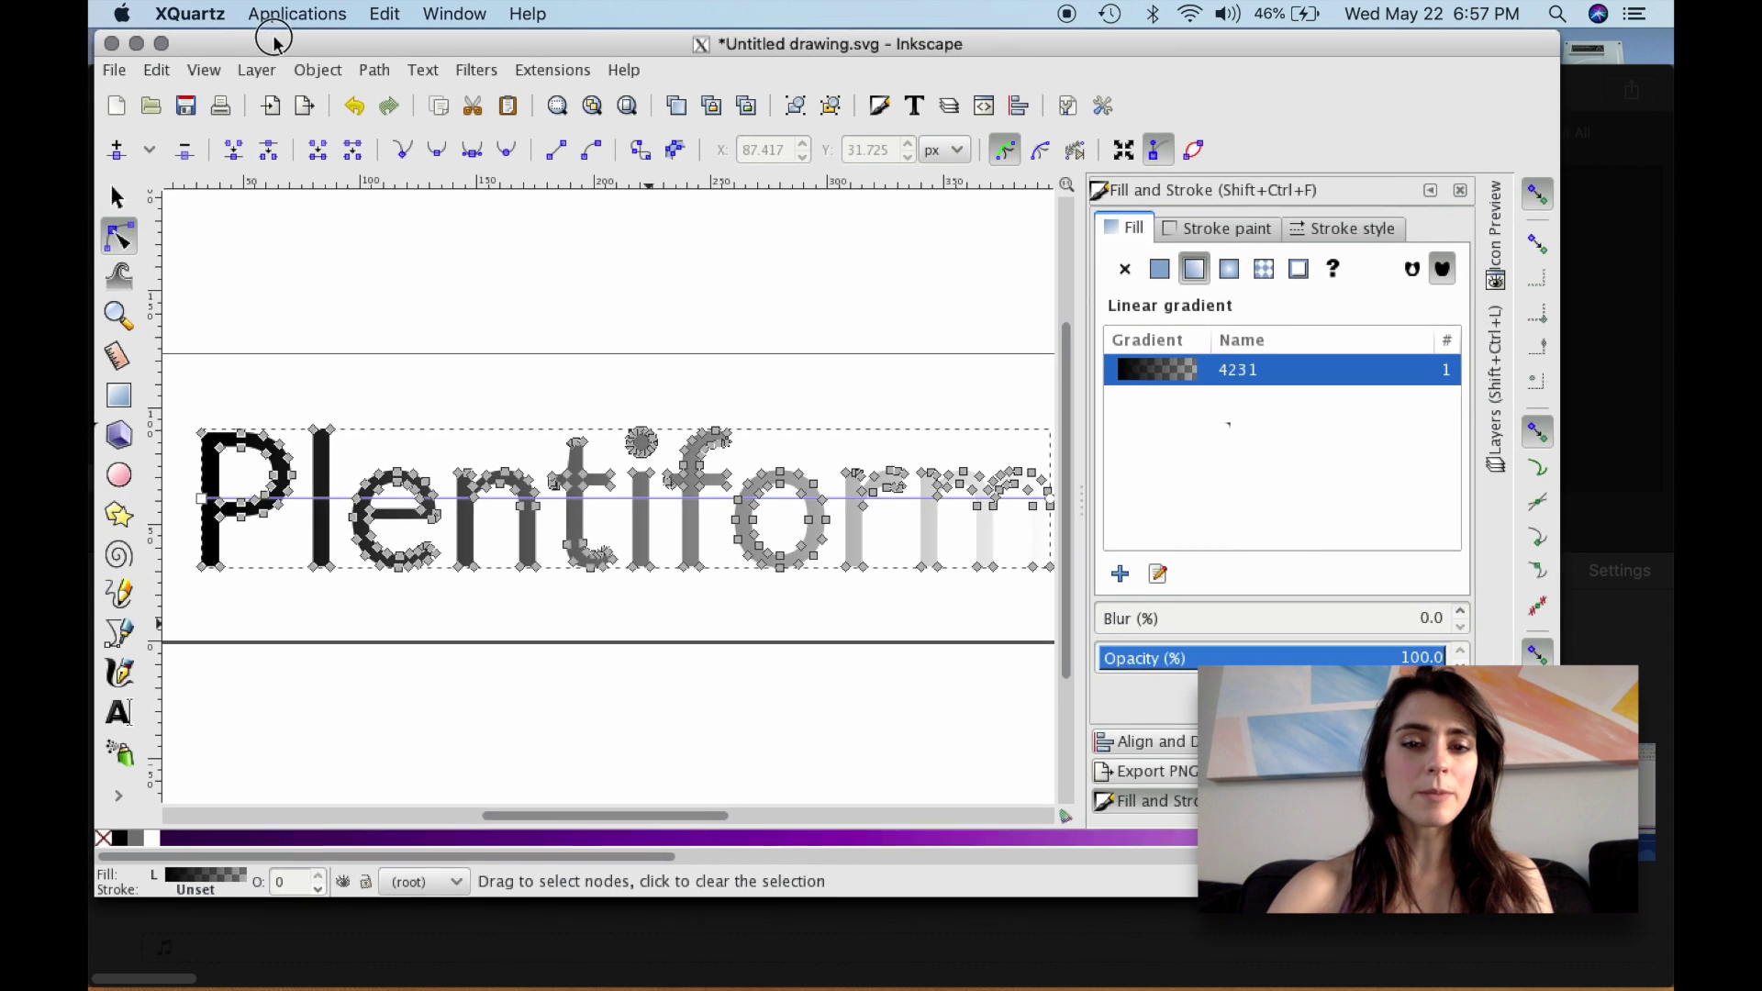
Step: Clear the selection, paste the captured logo, and place it above the wordmark
left_click(158, 80)
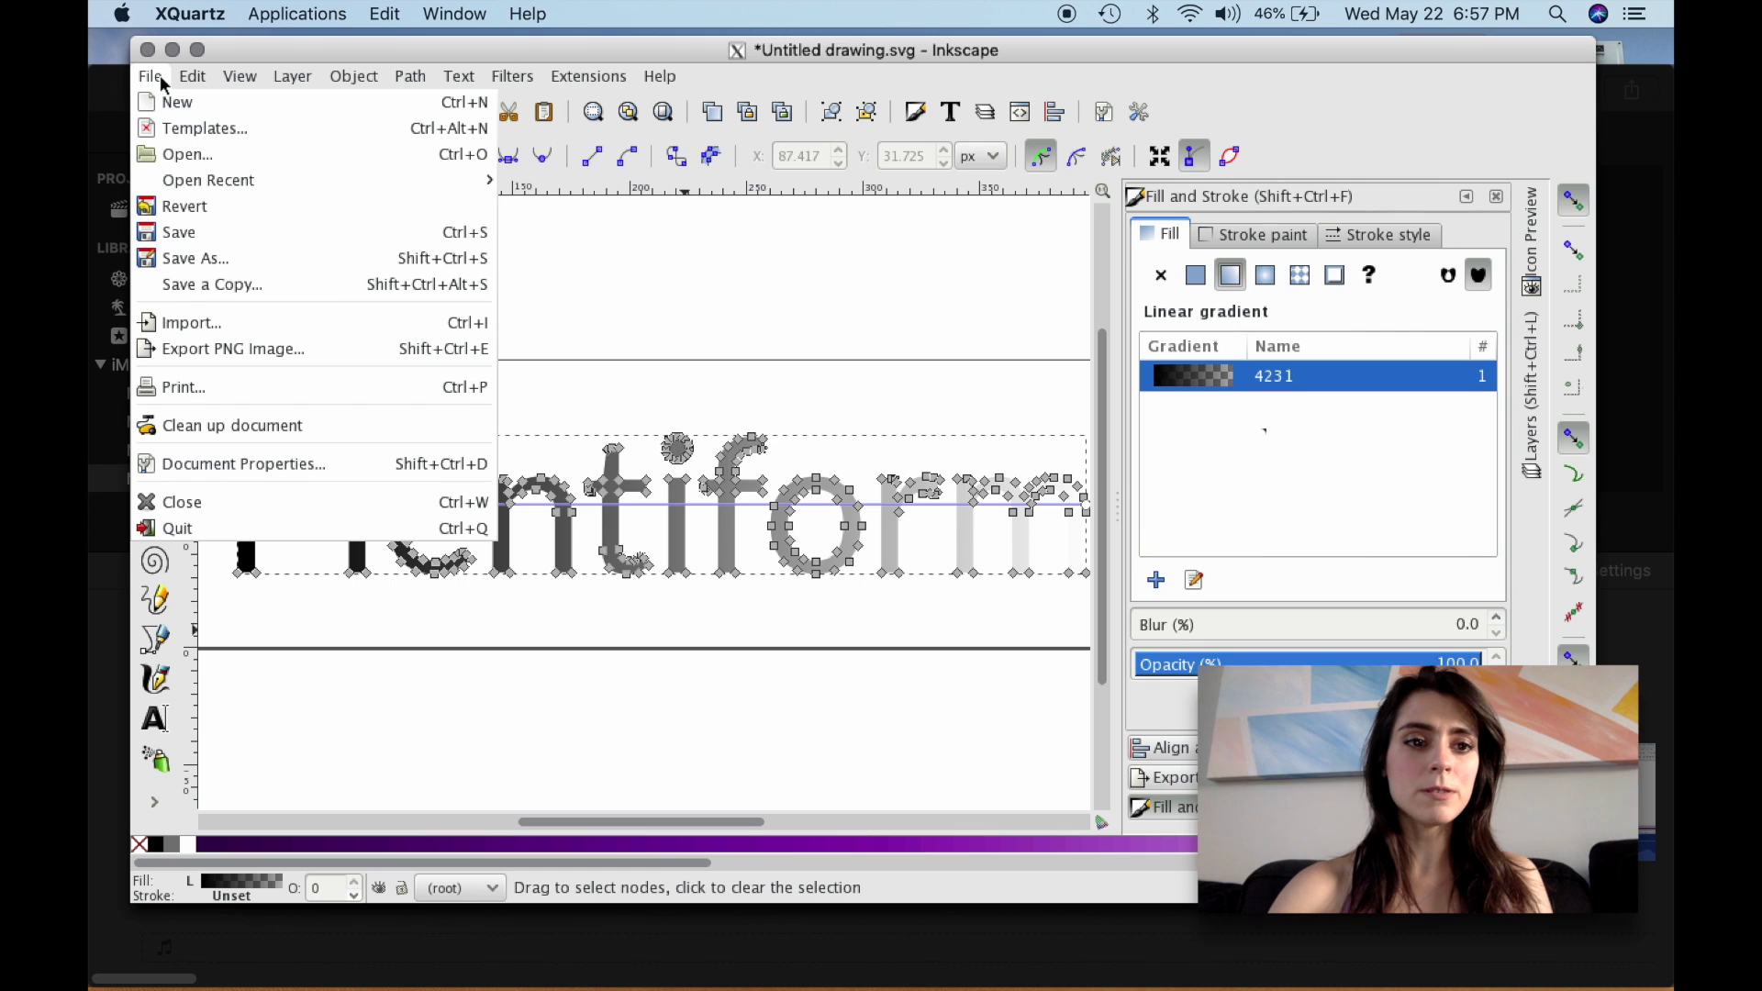
key("Escape")
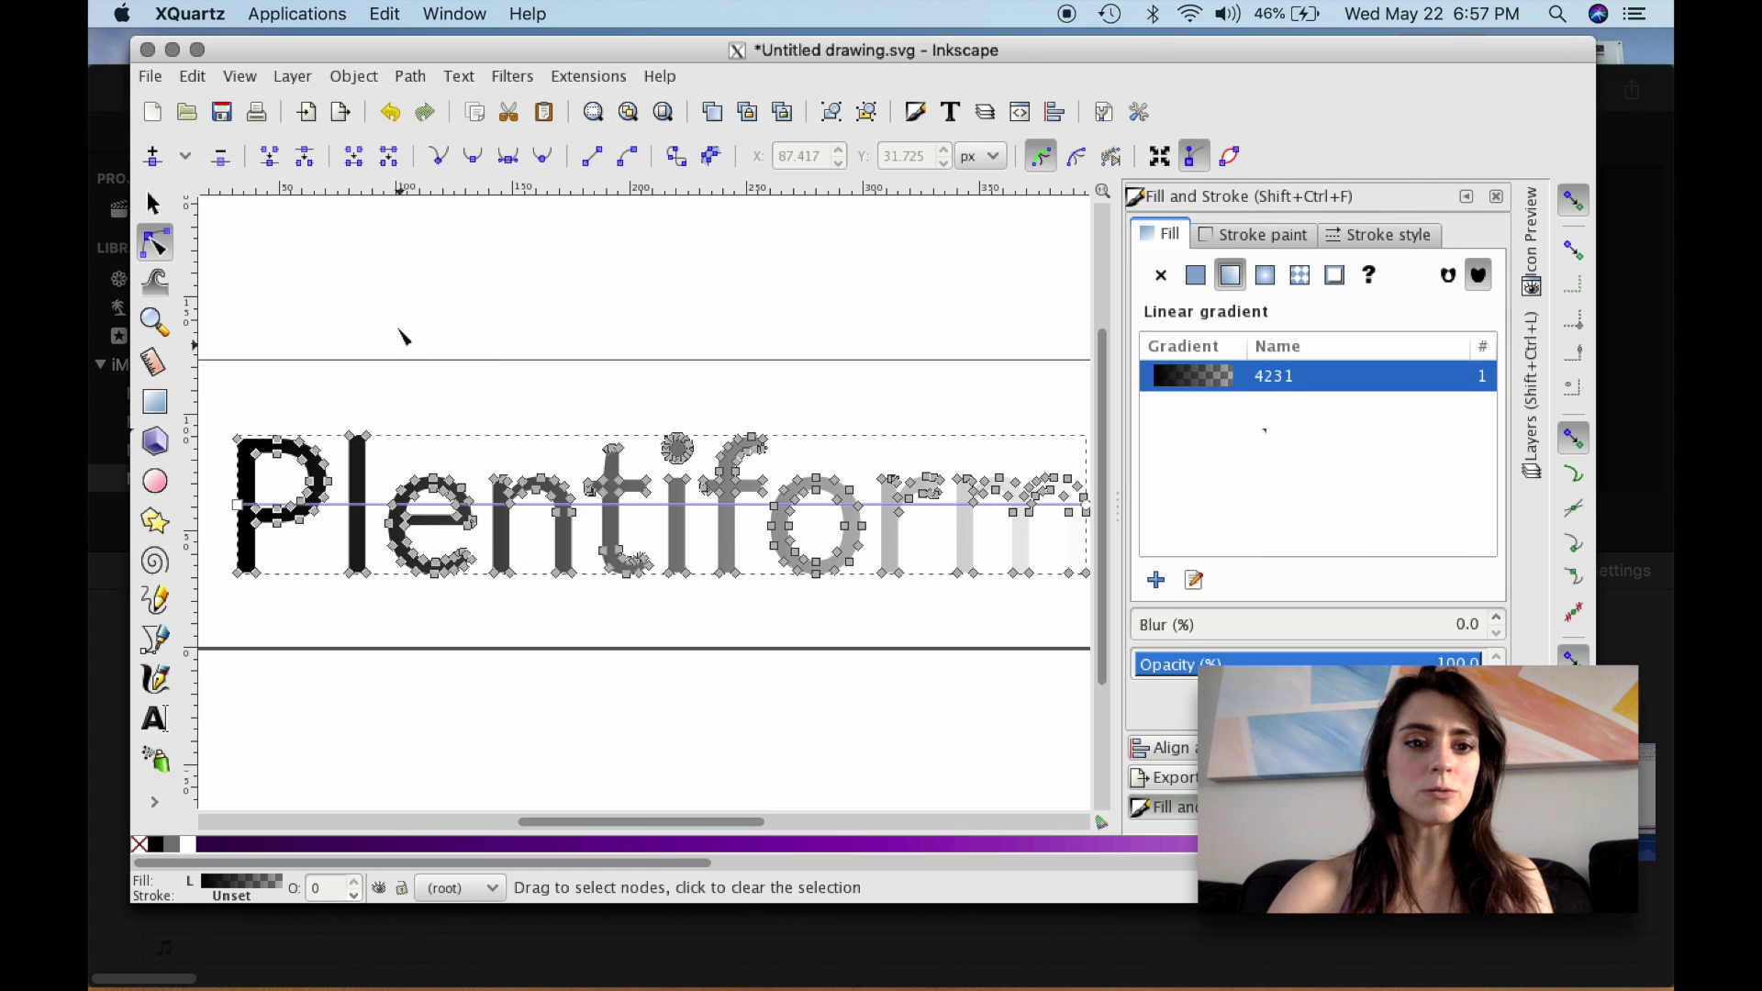
left_click(373, 260)
key("s")
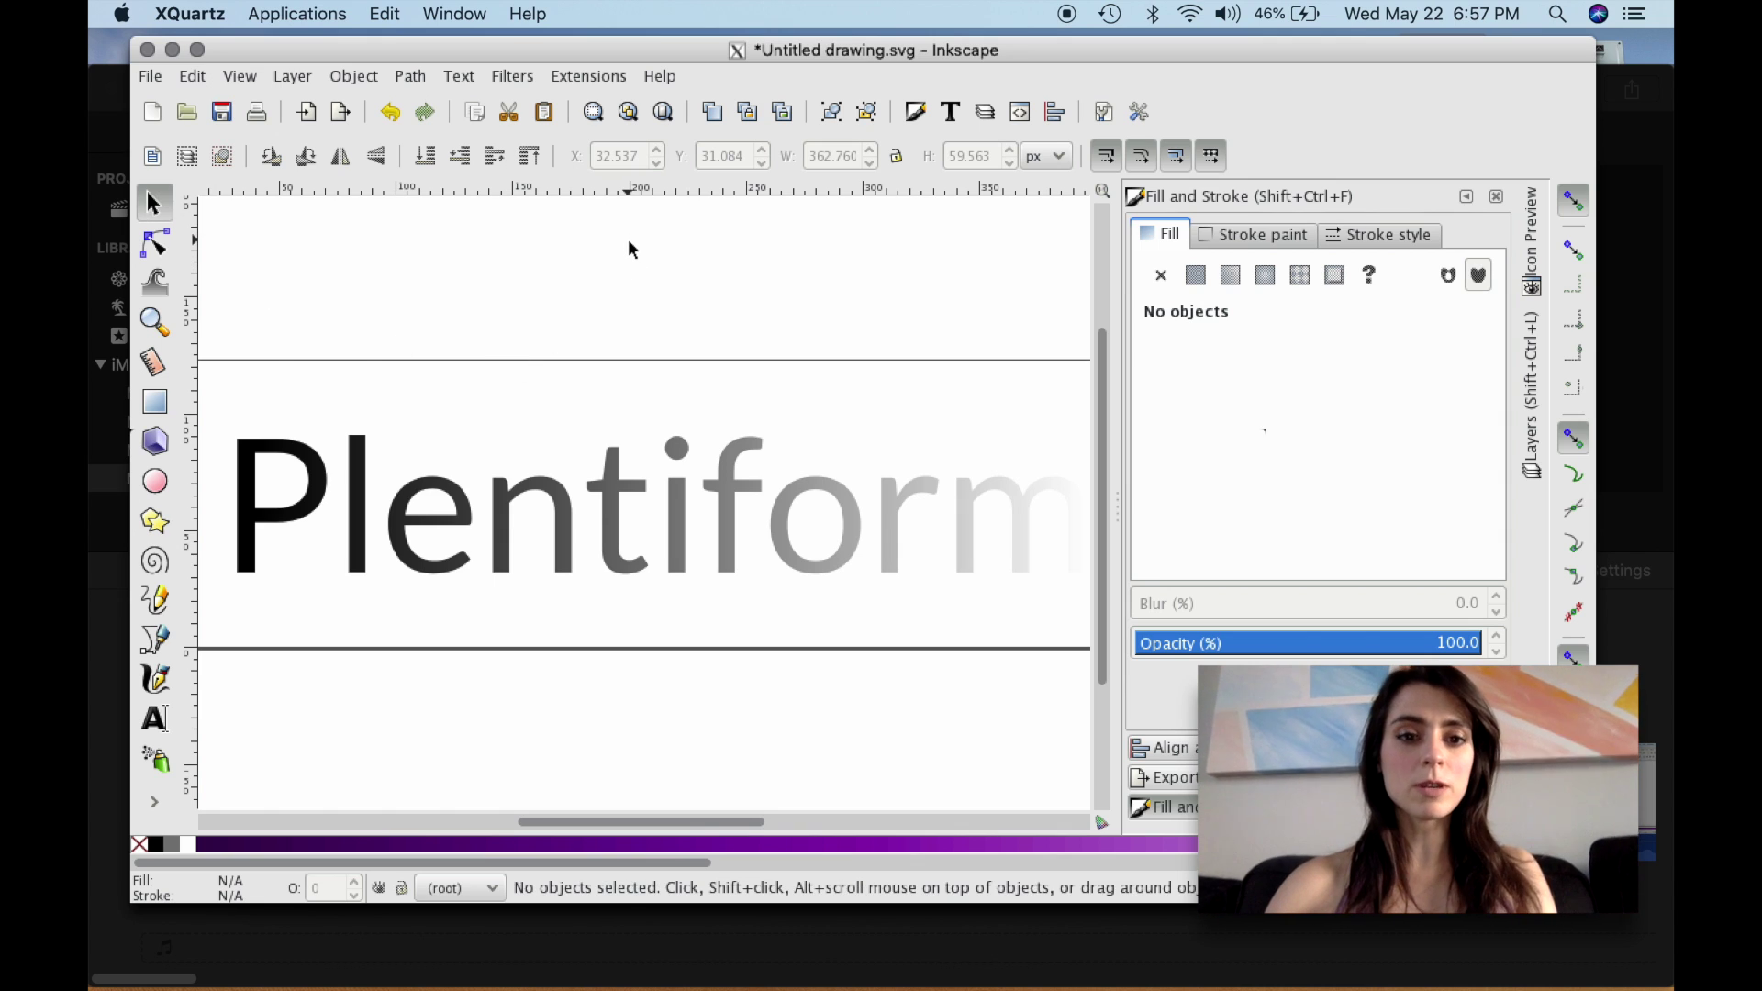
key("ctrl+v")
scroll(628, 257, "up", 3)
left_click_drag(659, 311, 624, 289)
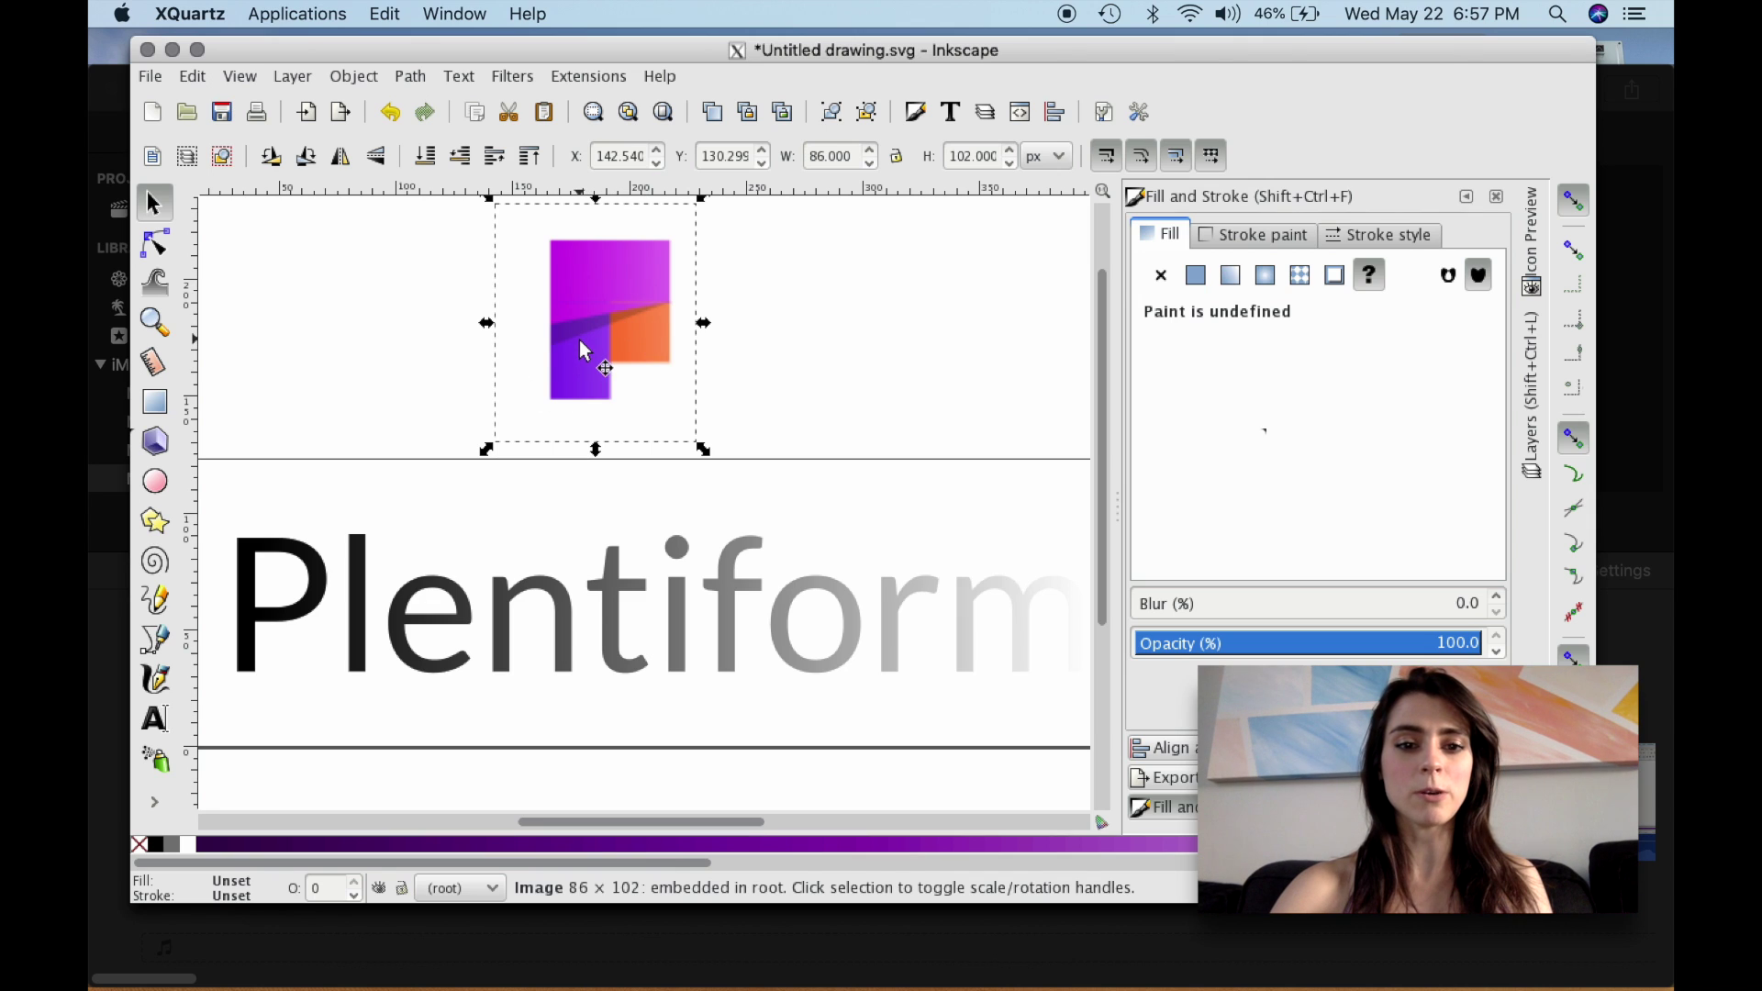
scroll(531, 342, "down", 3)
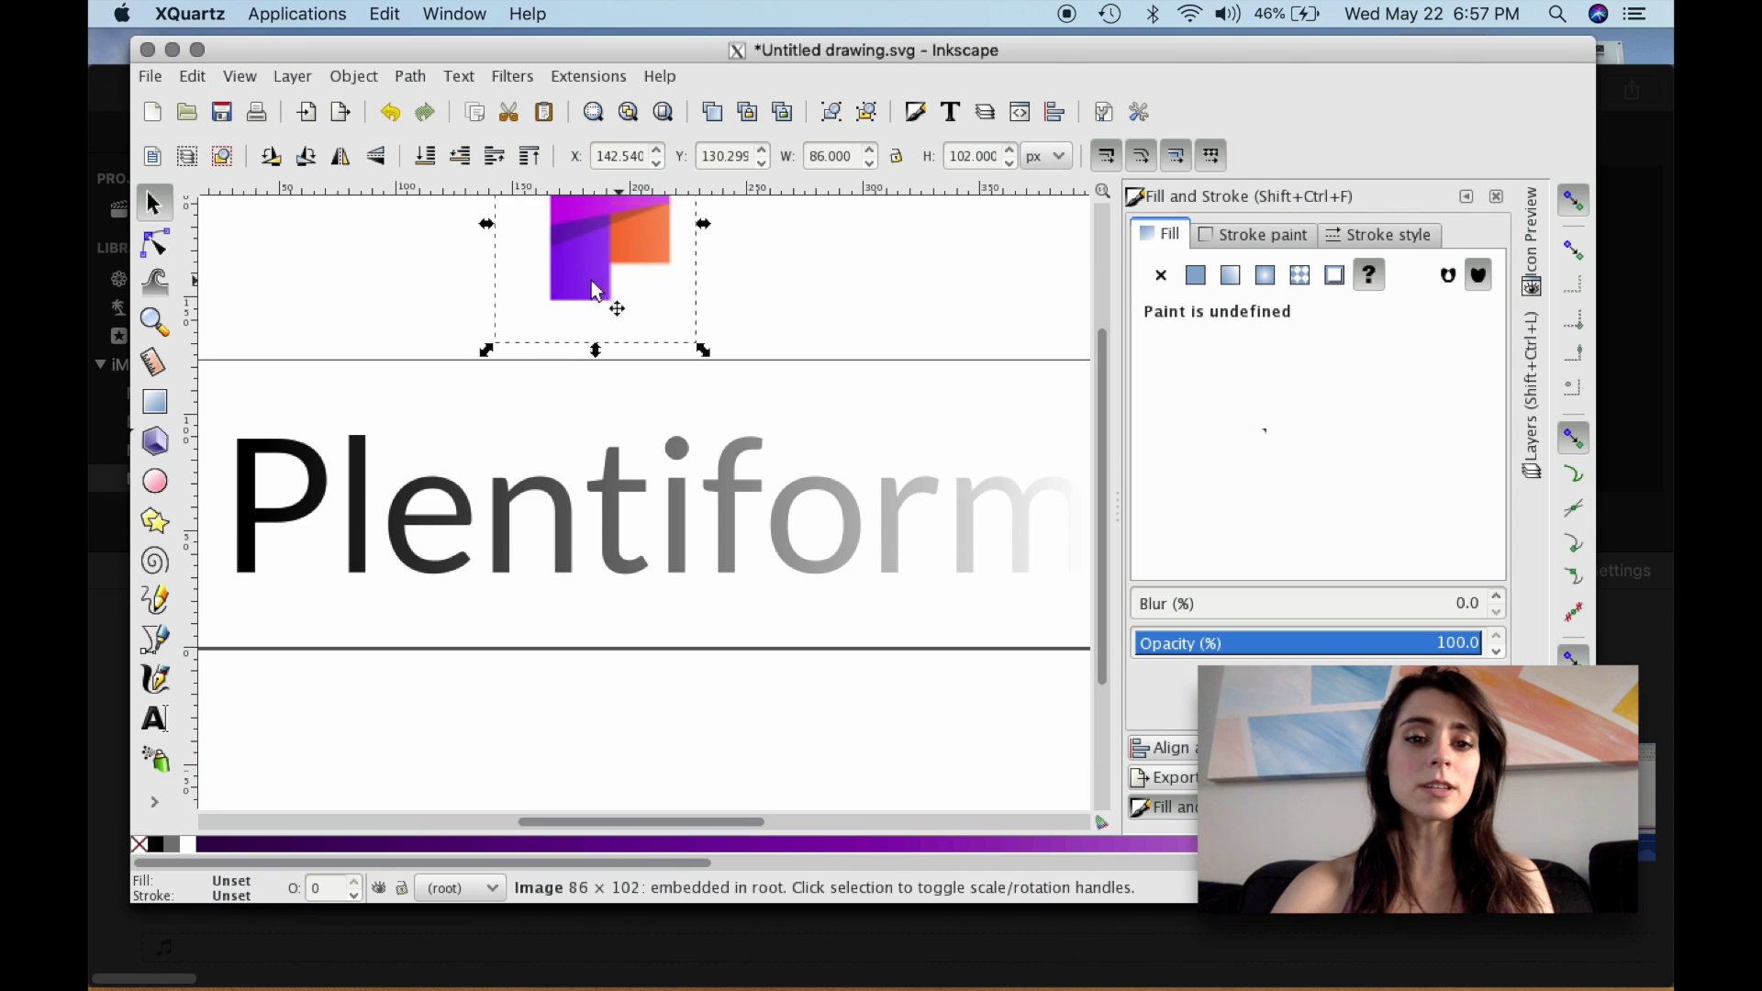
Step: Select the Plentiform wordmark with the Node tool to show its nodes and gradient
left_click(530, 500)
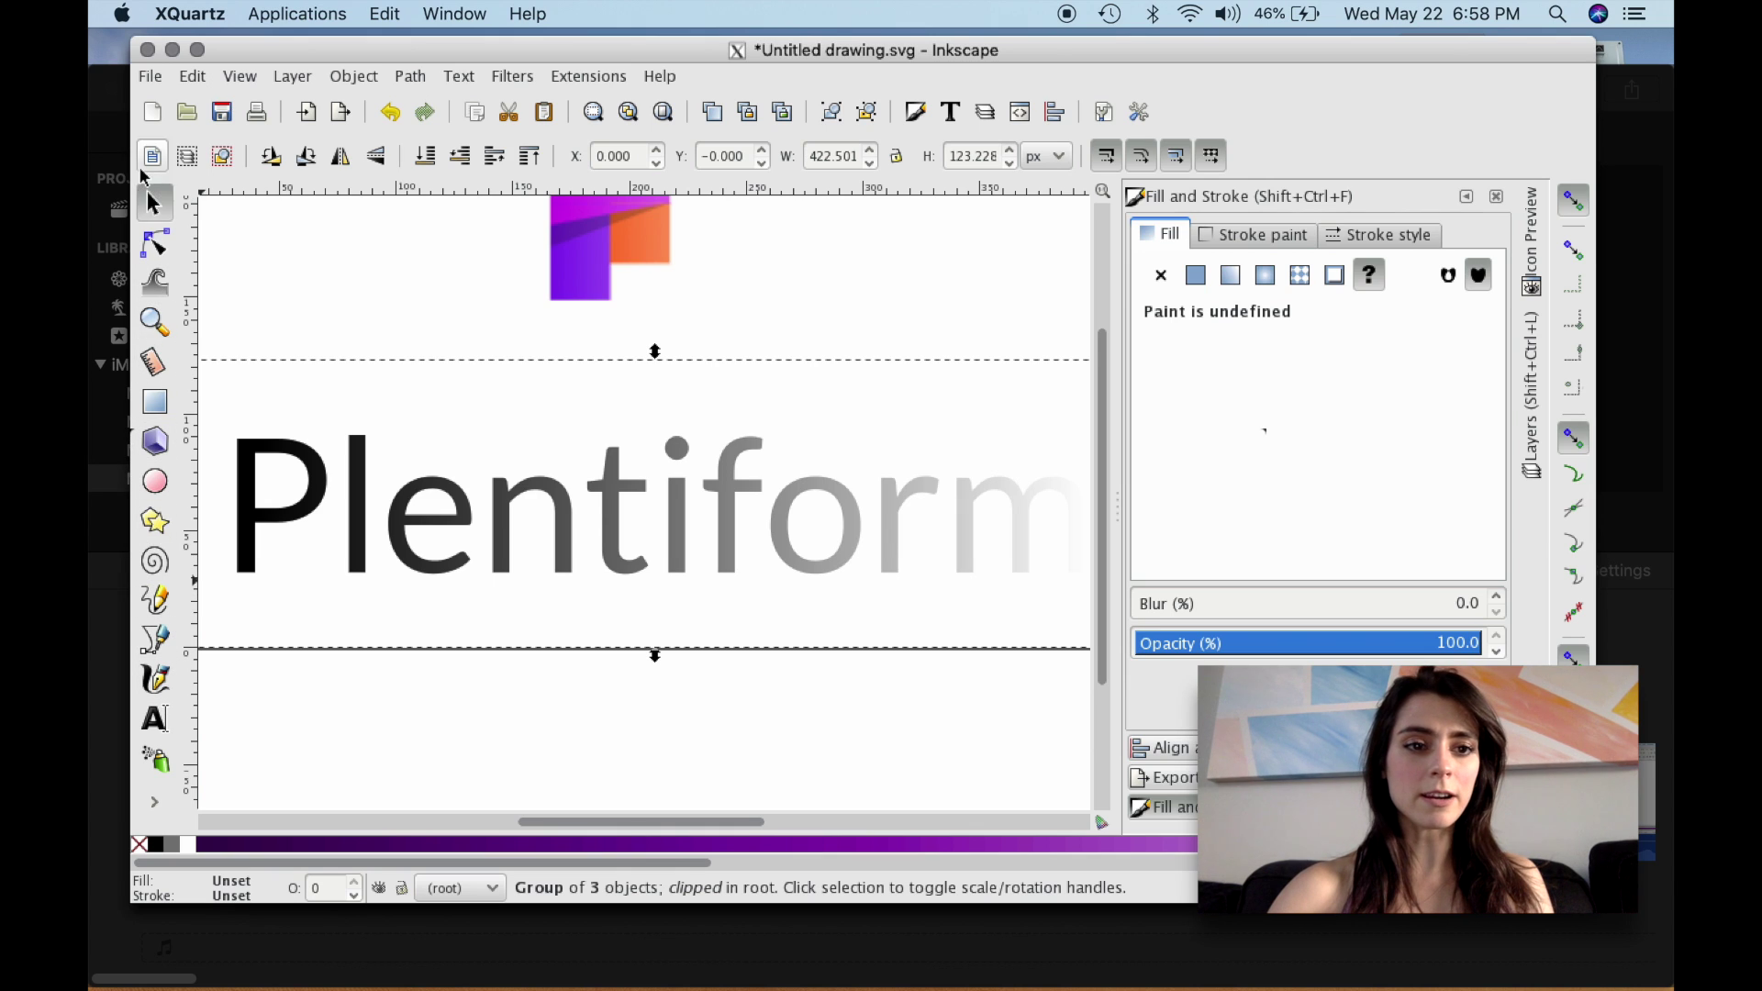
left_click(155, 244)
left_click(551, 521)
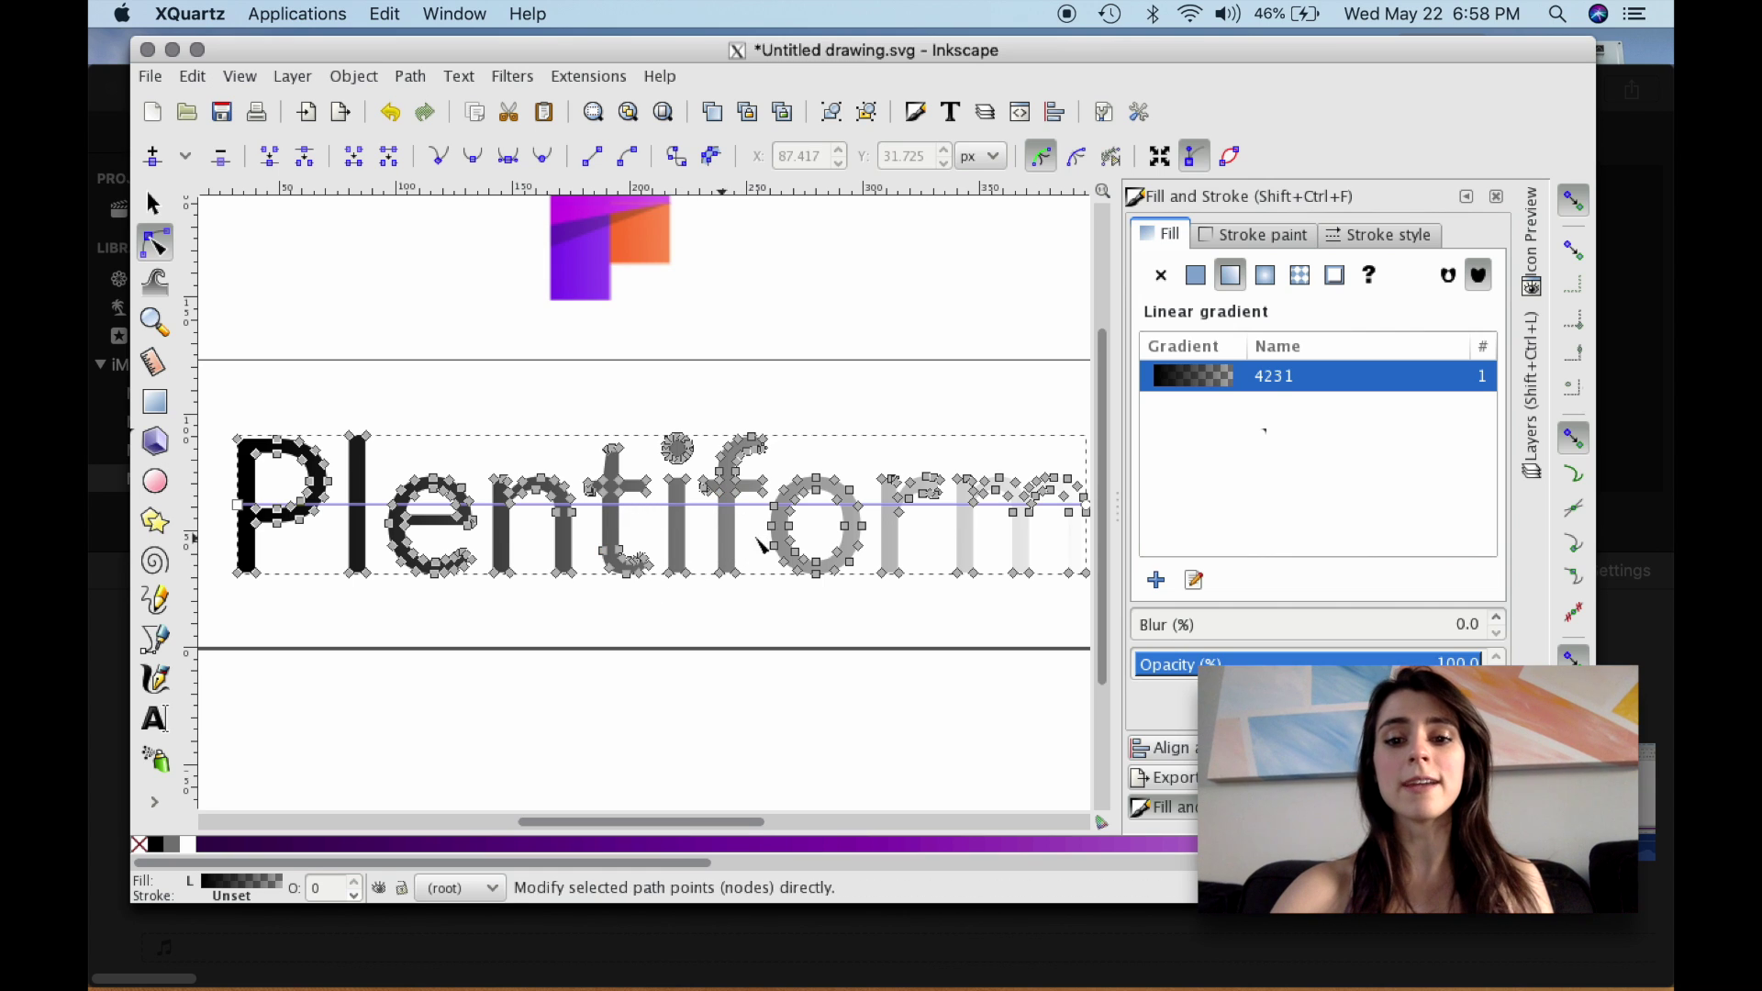
Step: Open the wordmark's linear gradient 4231 for on-canvas editing from Fill and Stroke
left_click(1195, 581)
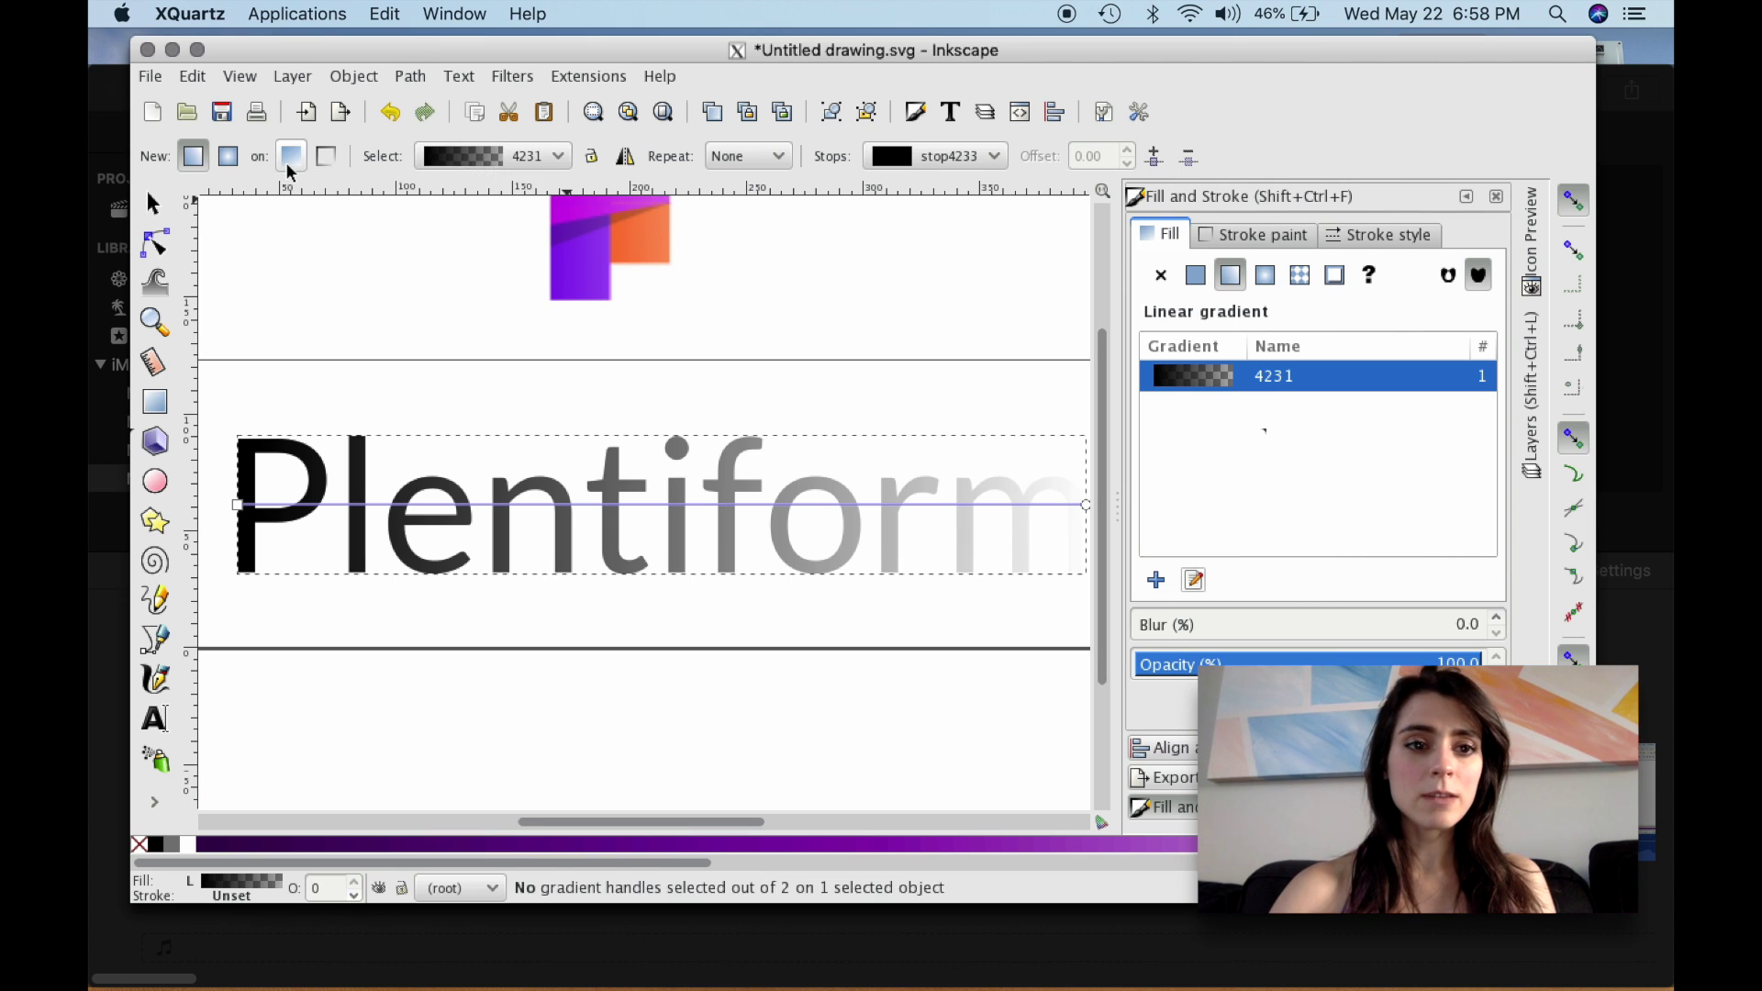
Step: Insert a new gradient stop at offset 0.50, then reselect the black start stop
scroll(637, 275, "up", 4)
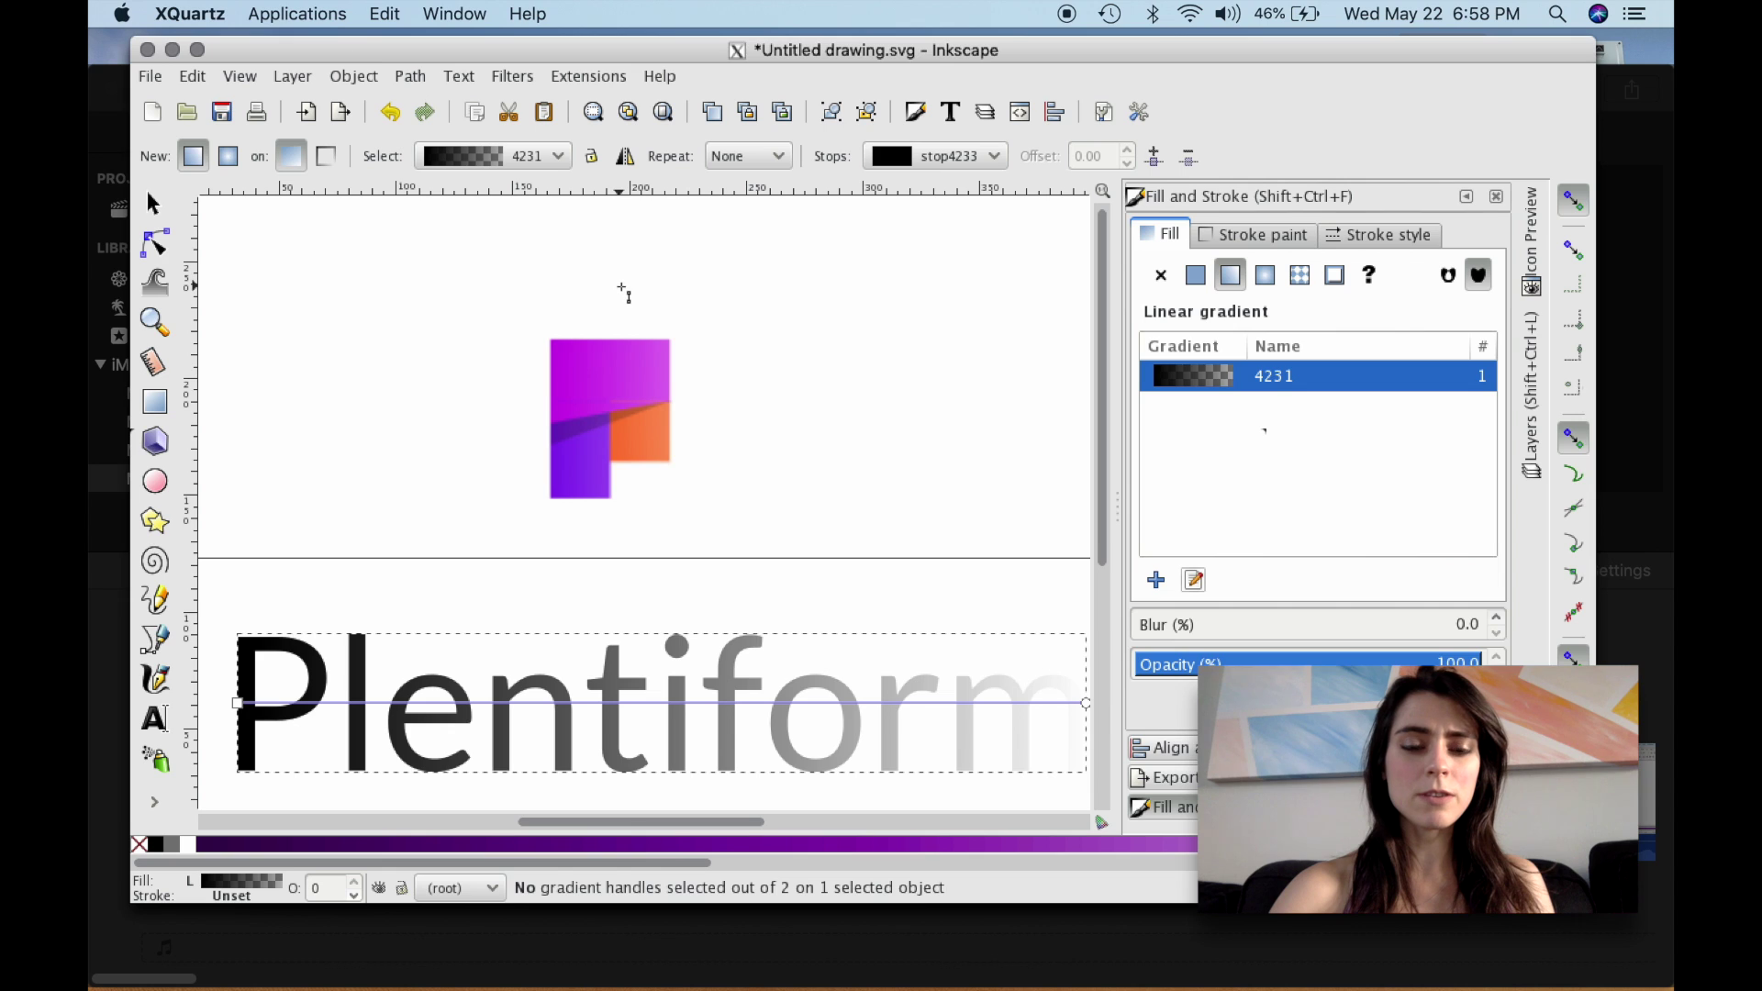
scroll(627, 316, "down", 4)
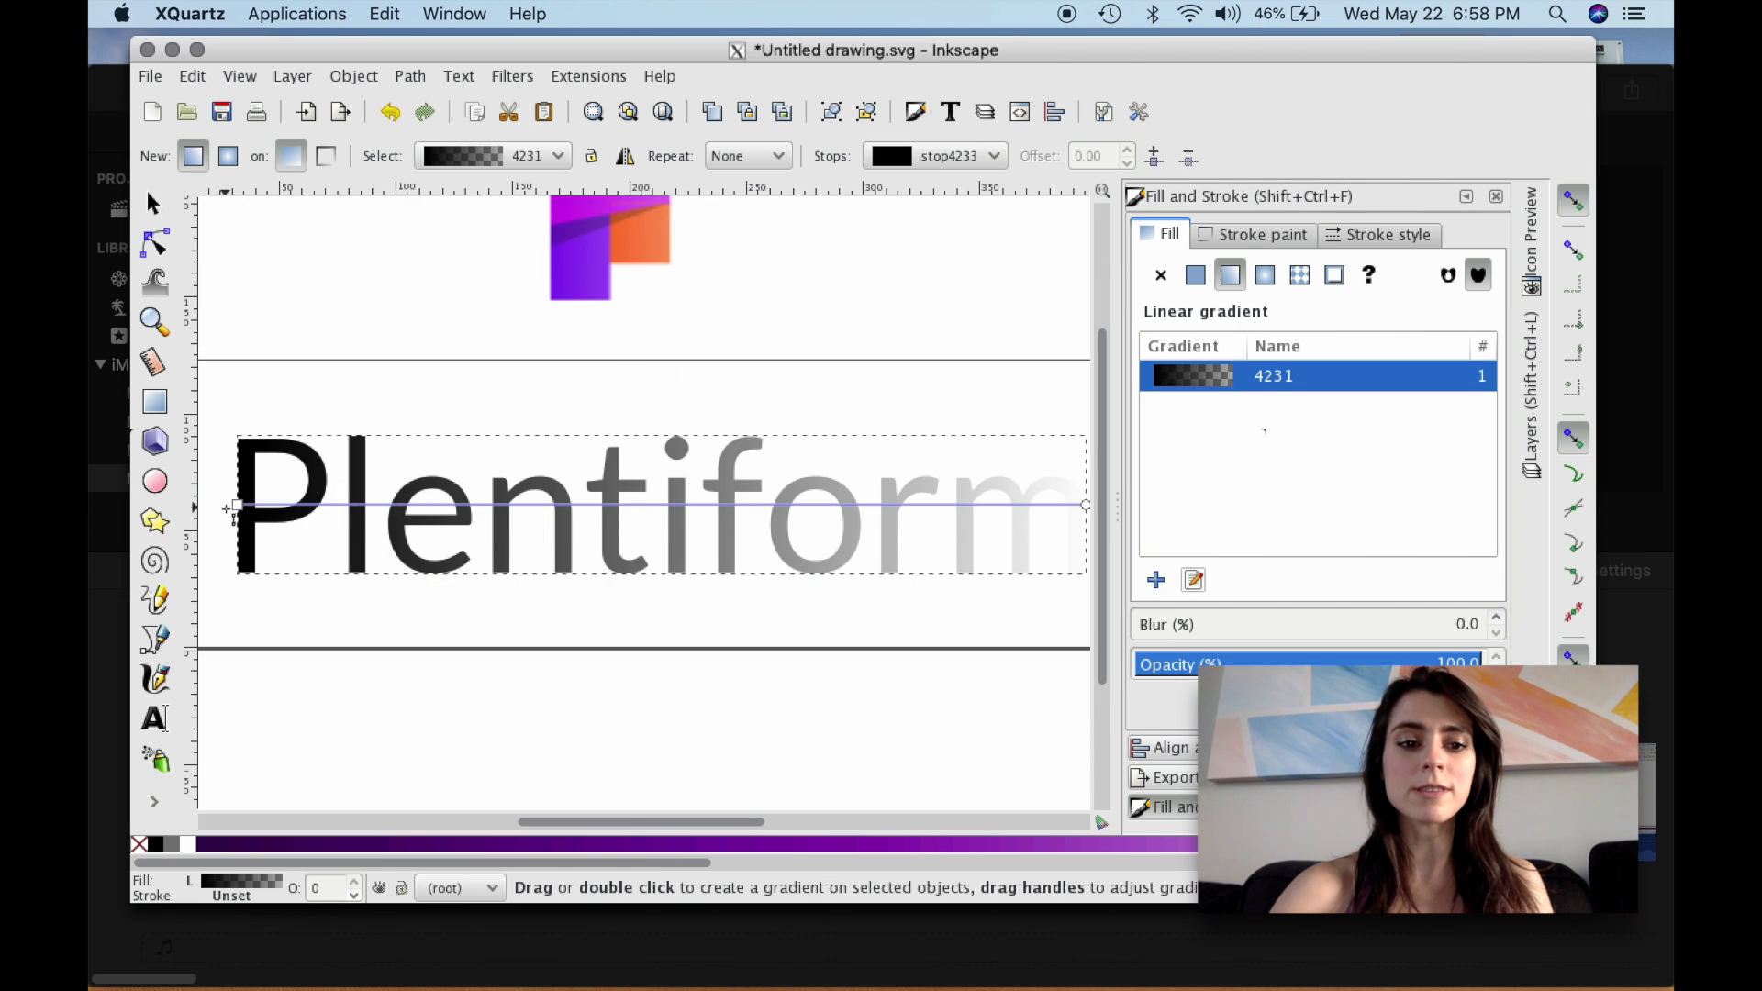
left_click(238, 506)
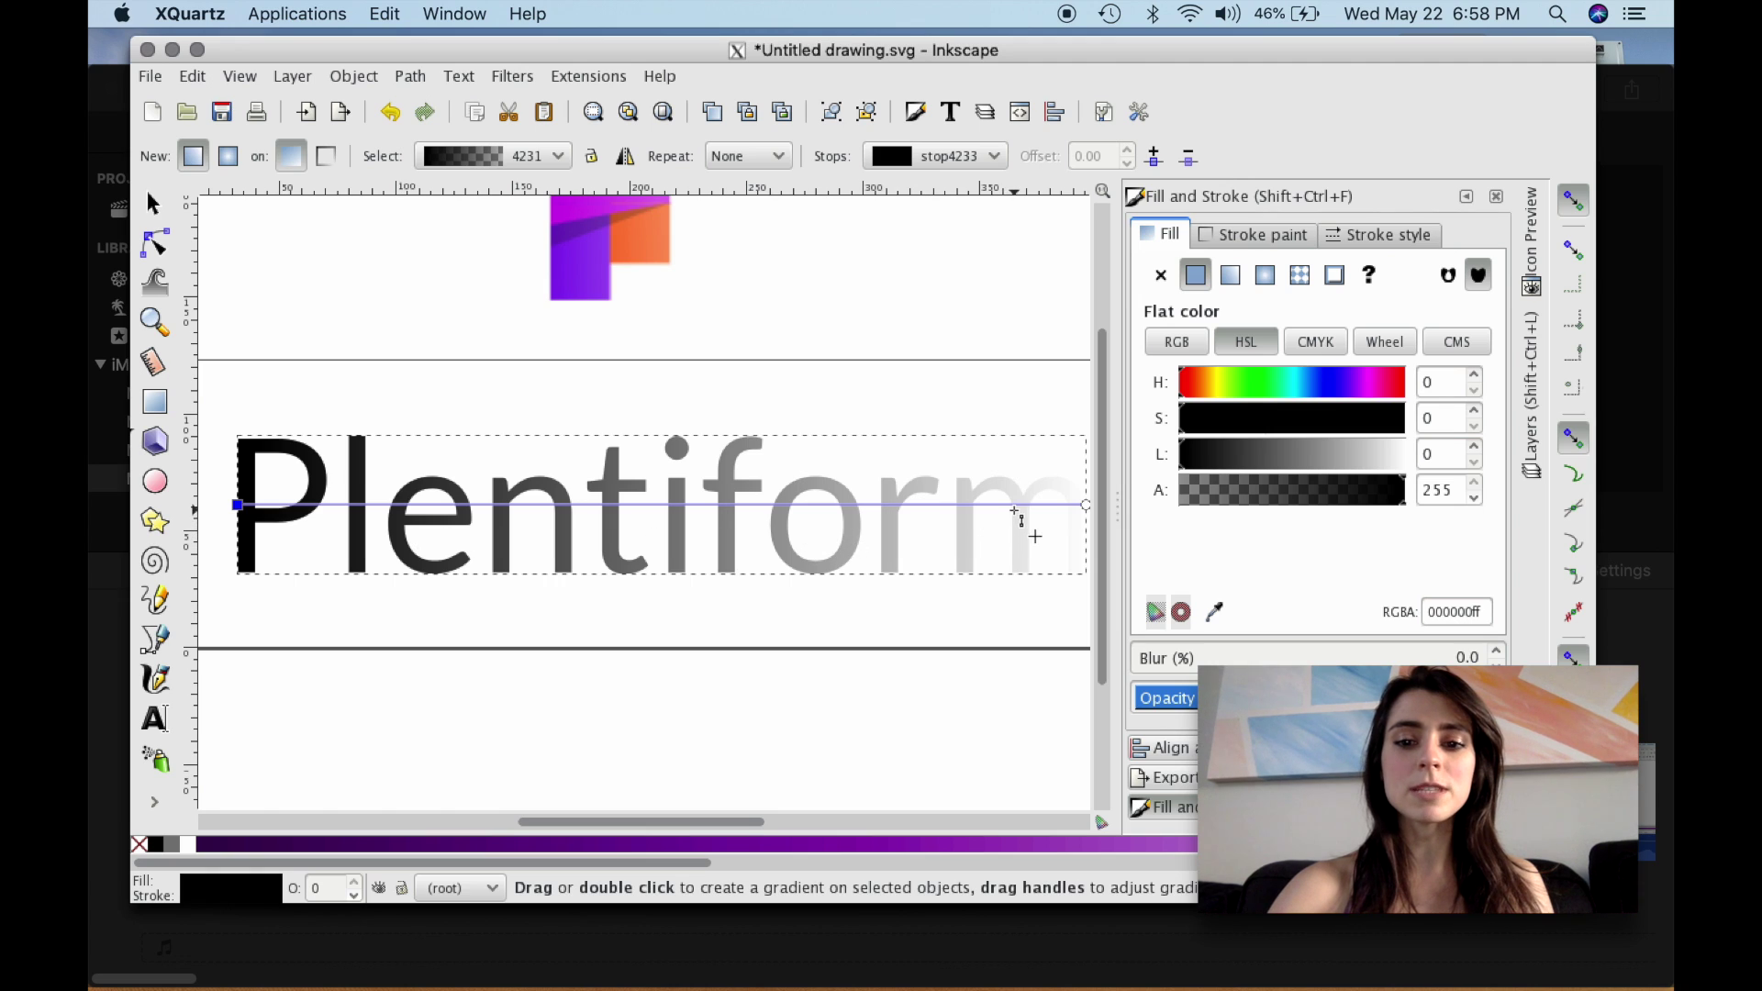
left_click(1087, 505)
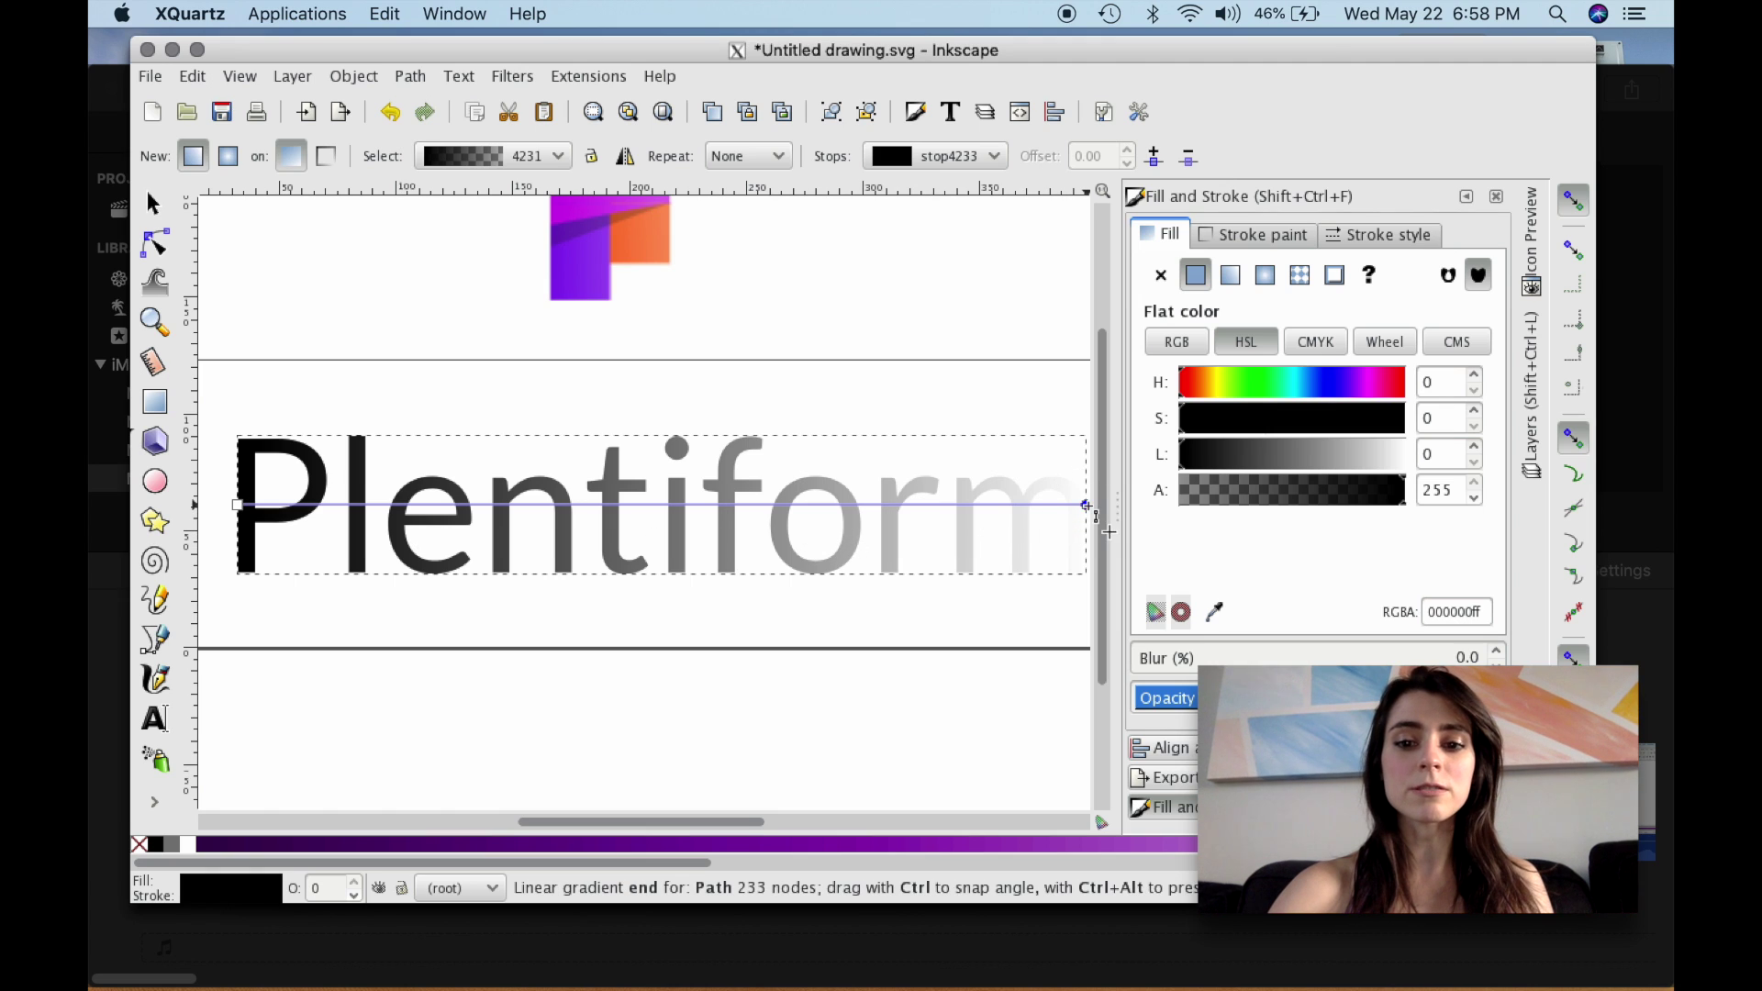
left_click(237, 505)
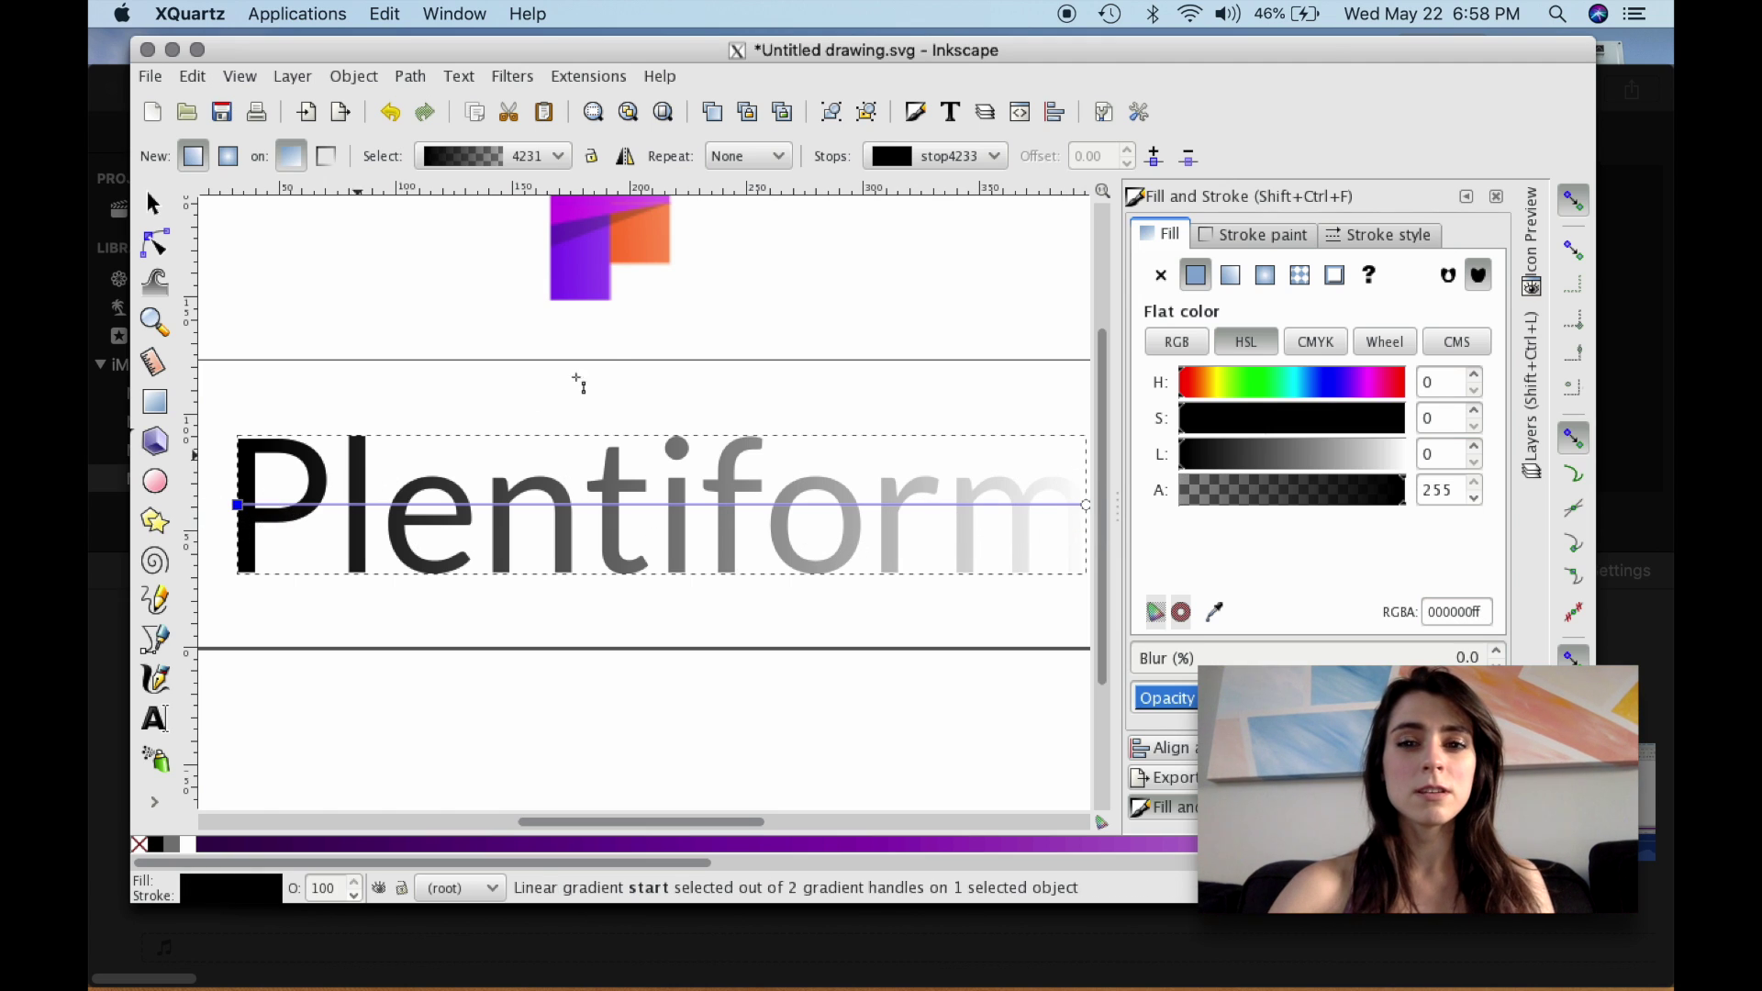
left_click(1154, 157)
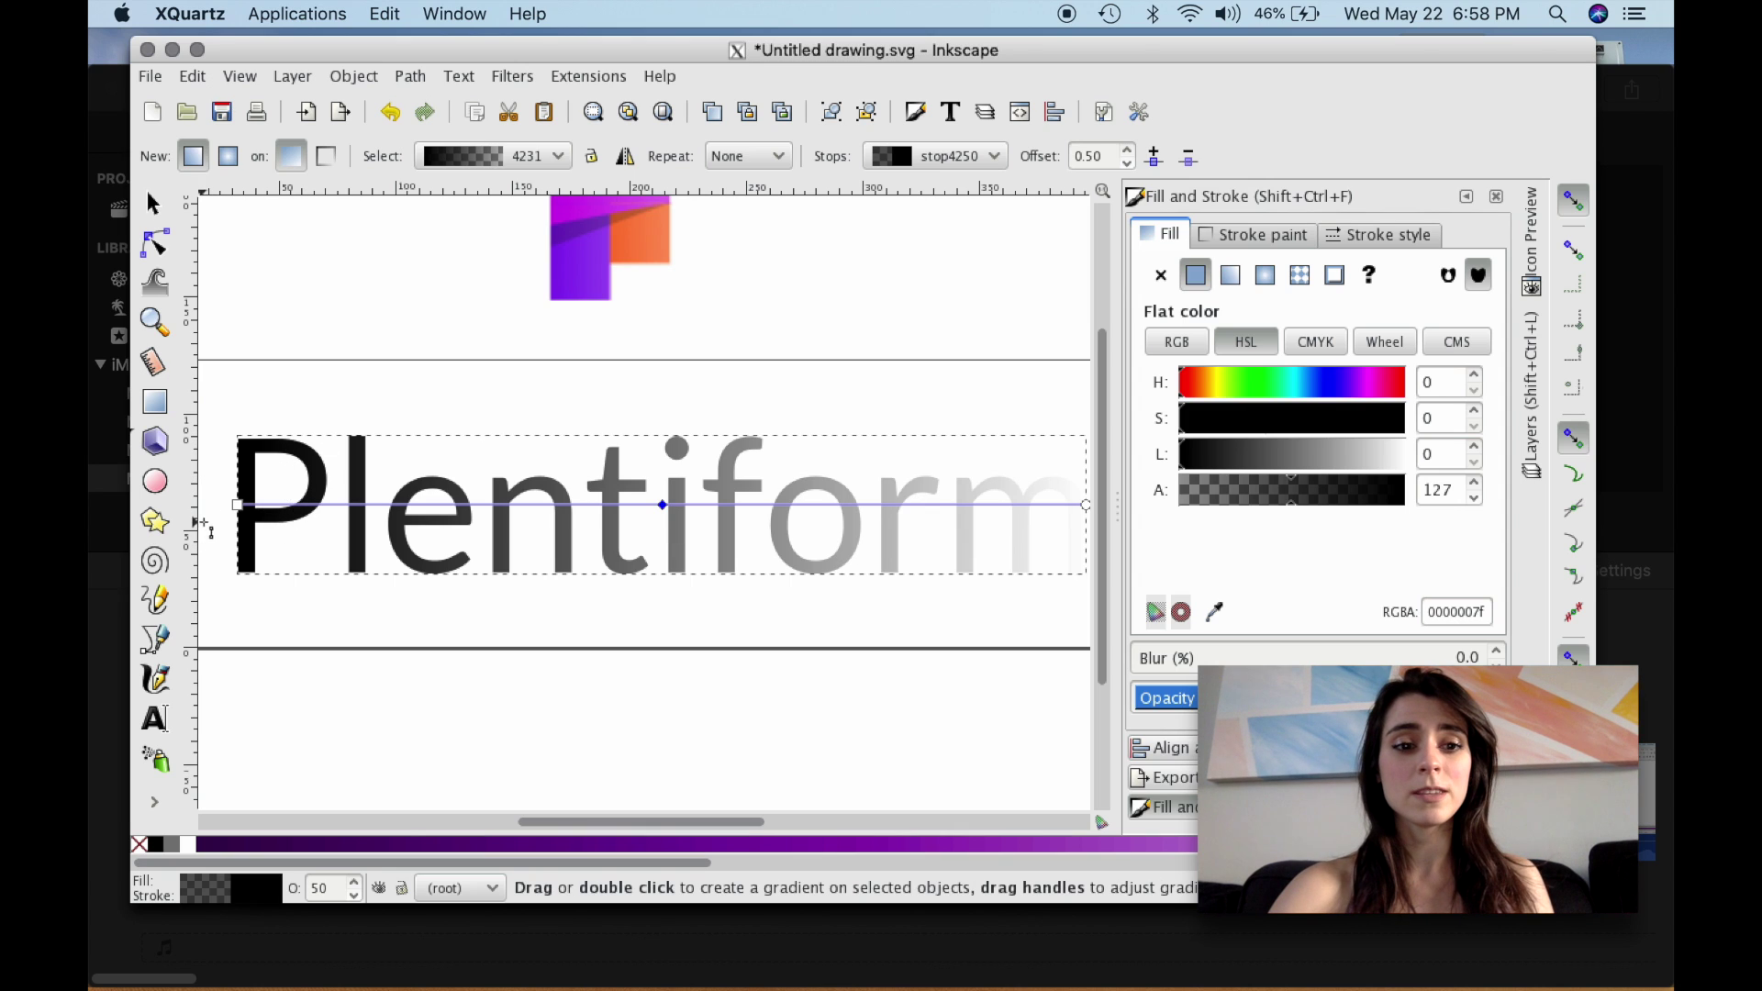
left_click(238, 505)
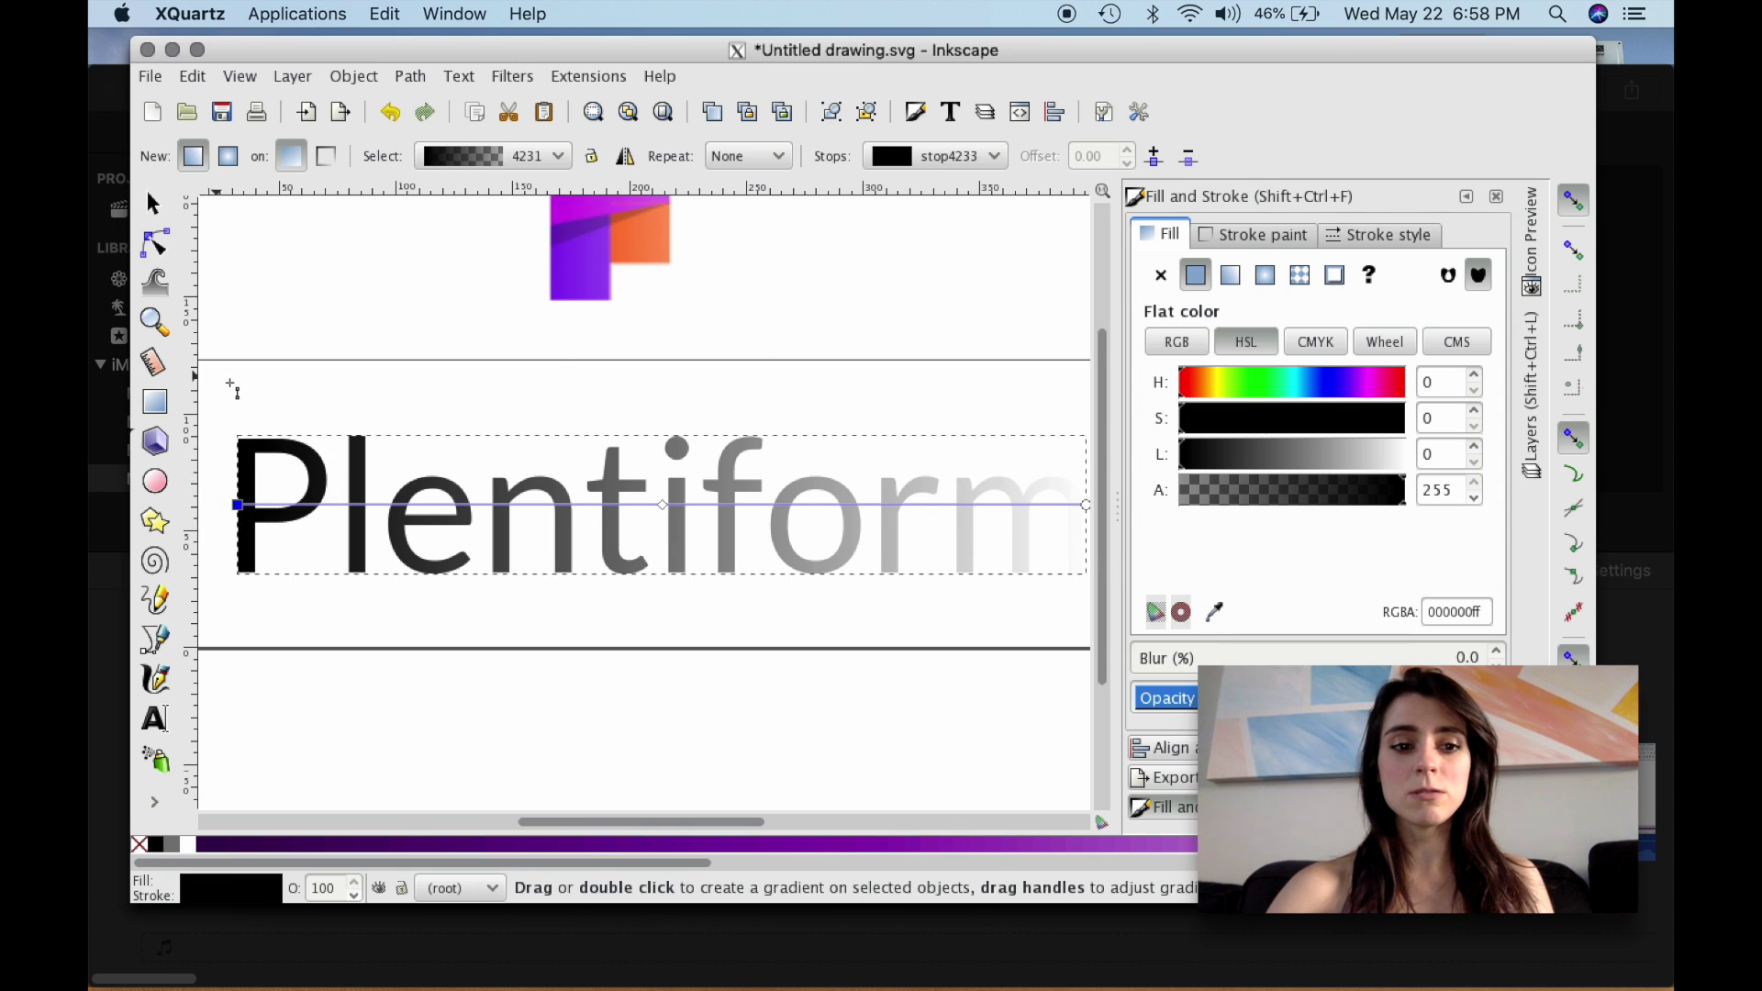
left_click(1213, 612)
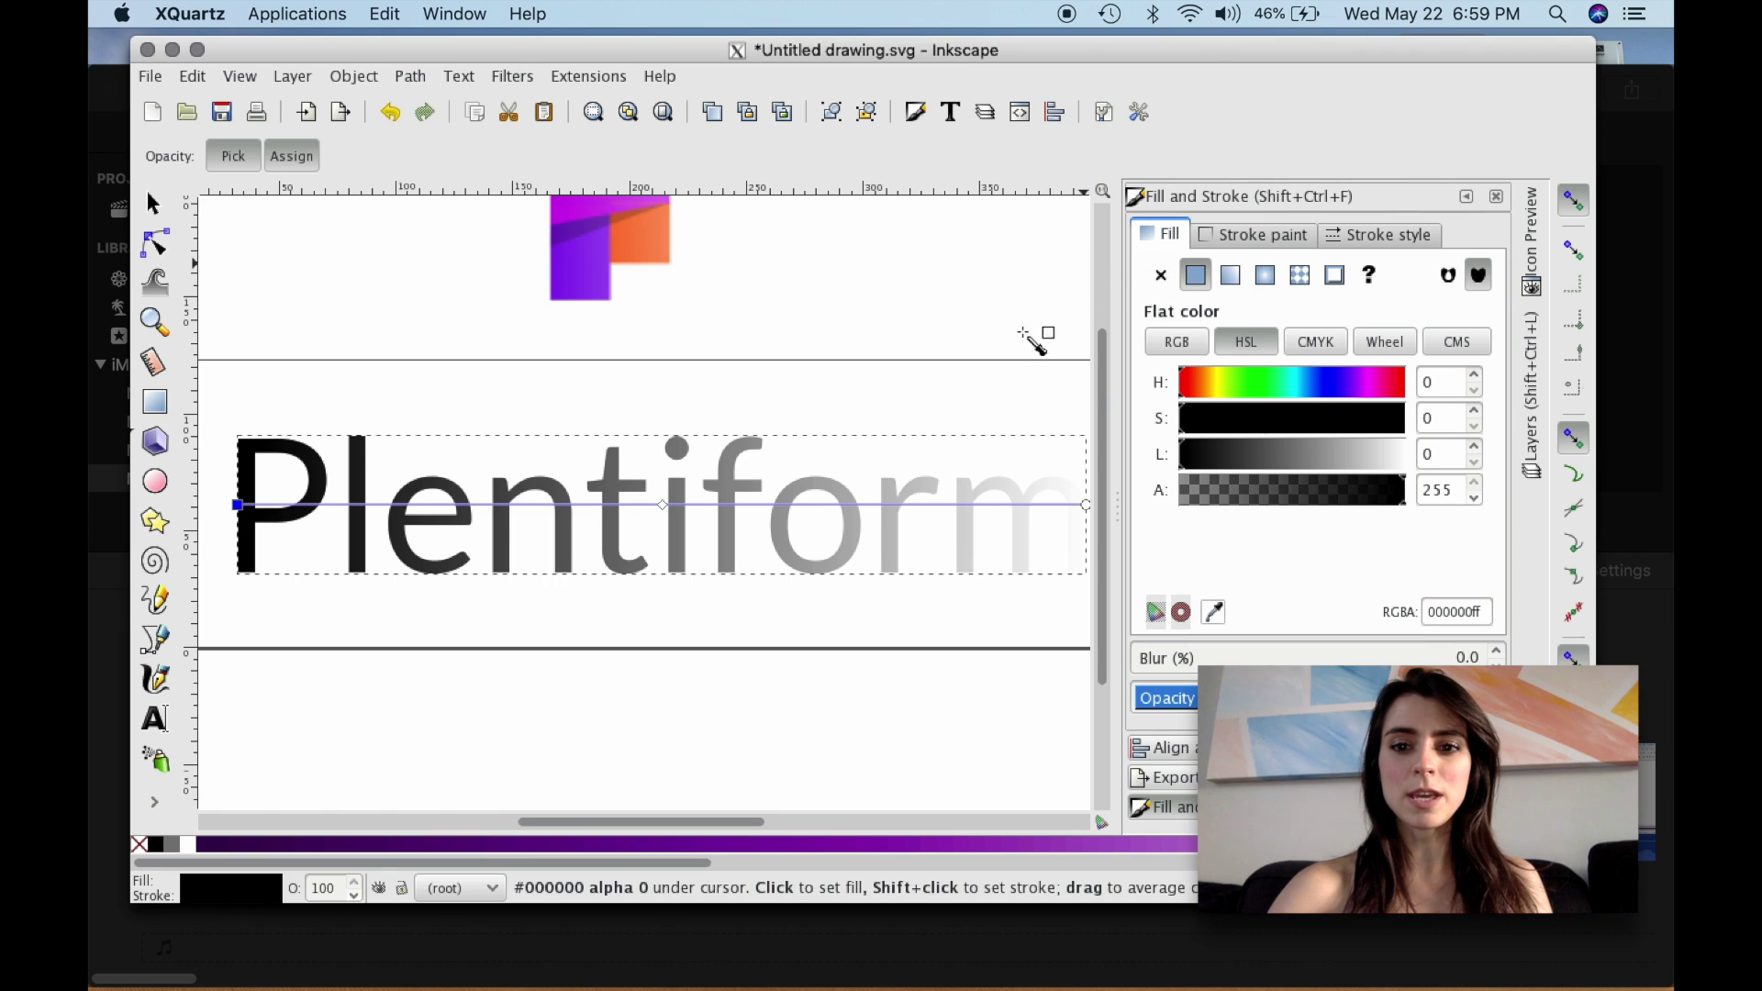
Step: Sample the logo's pink-purple for the start gradient stop and its purple for the middle stop
scroll(1097, 374, "up", 2)
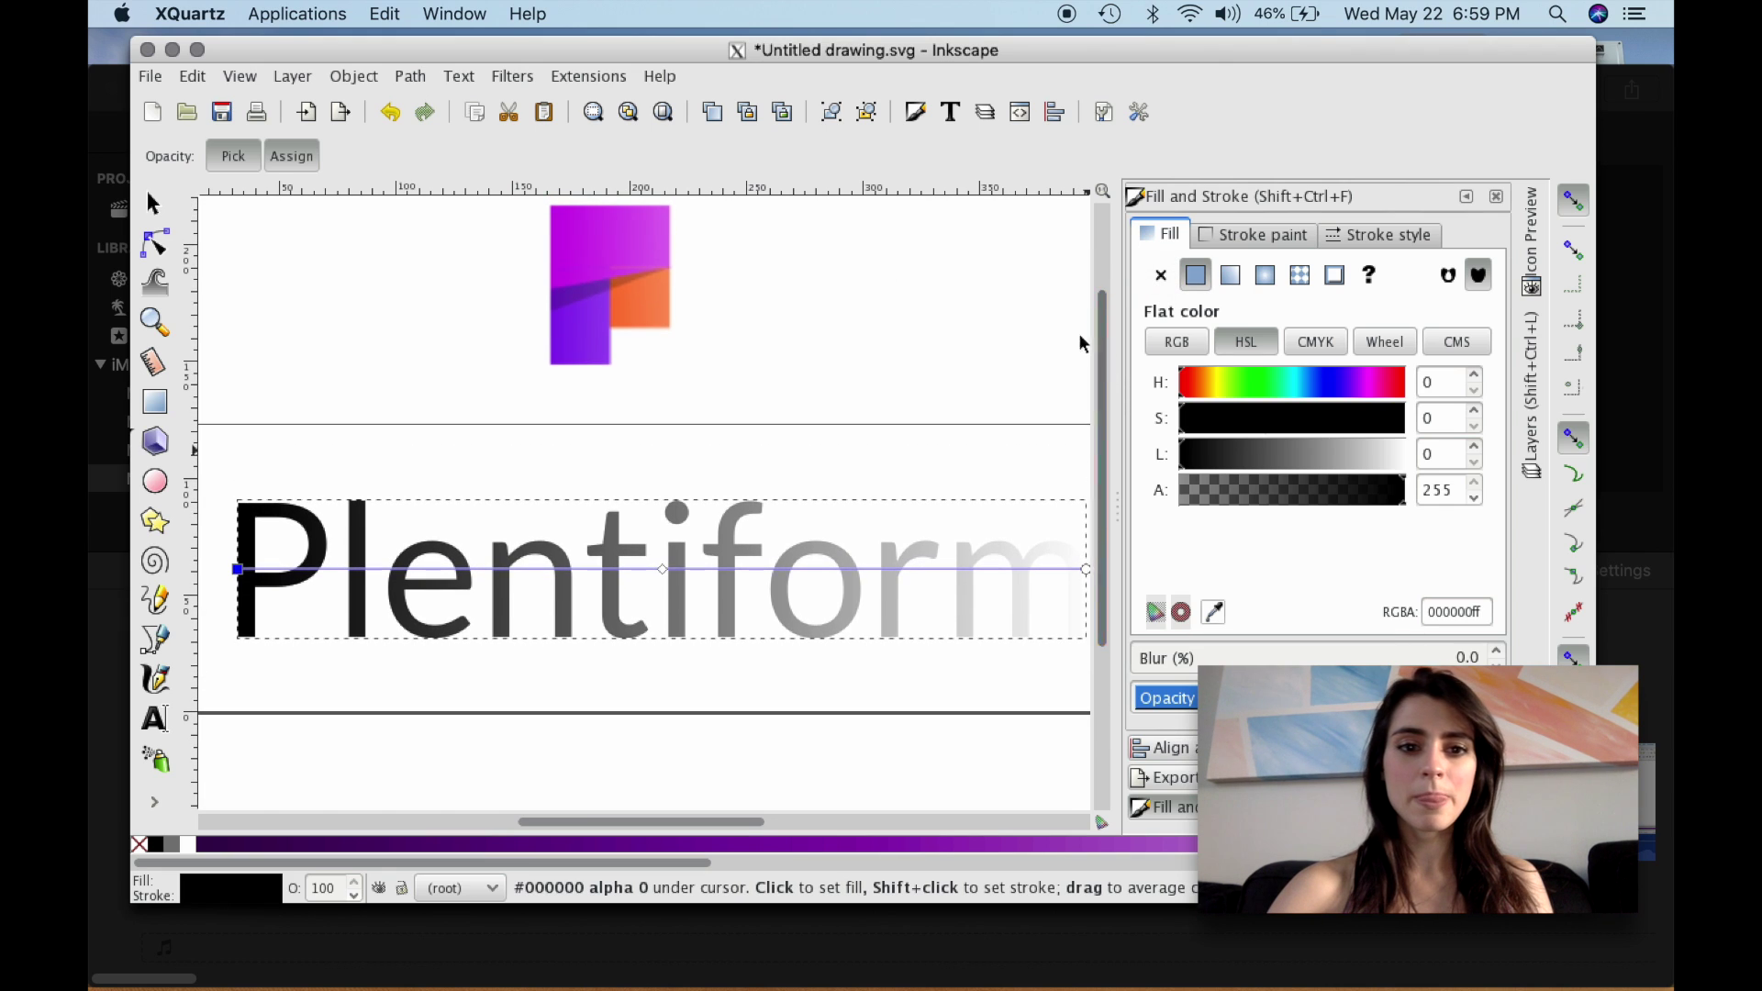
left_click(564, 260)
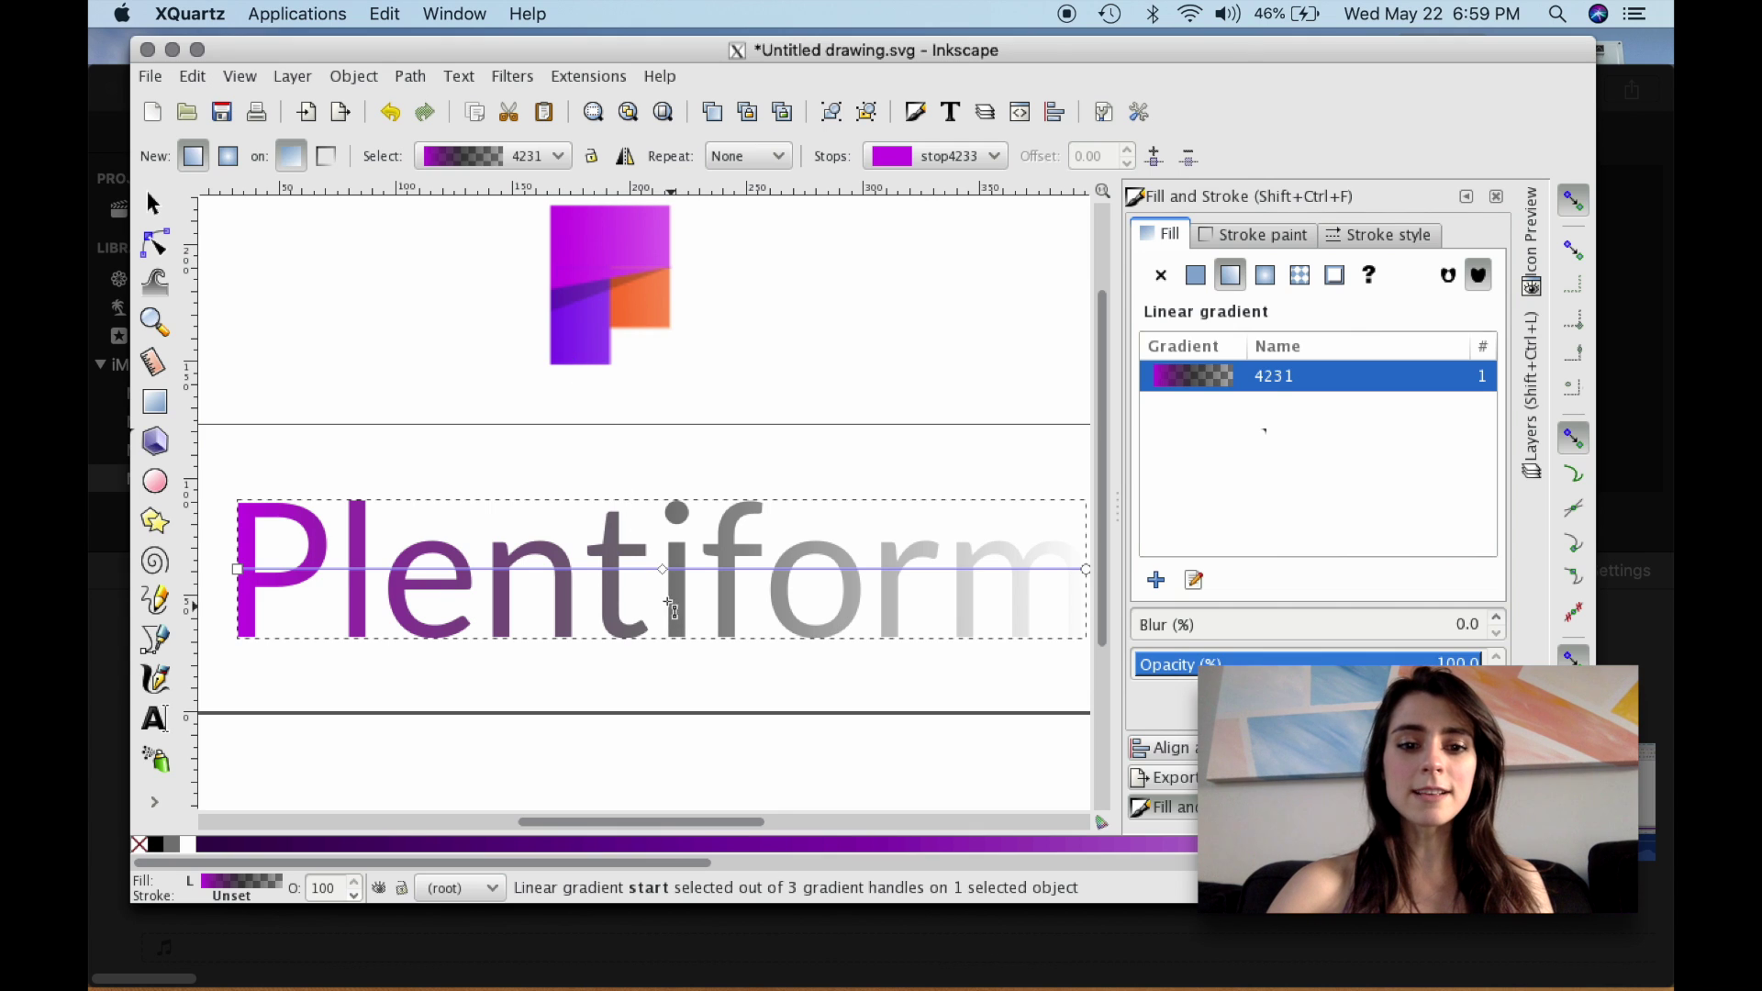
left_click(662, 569)
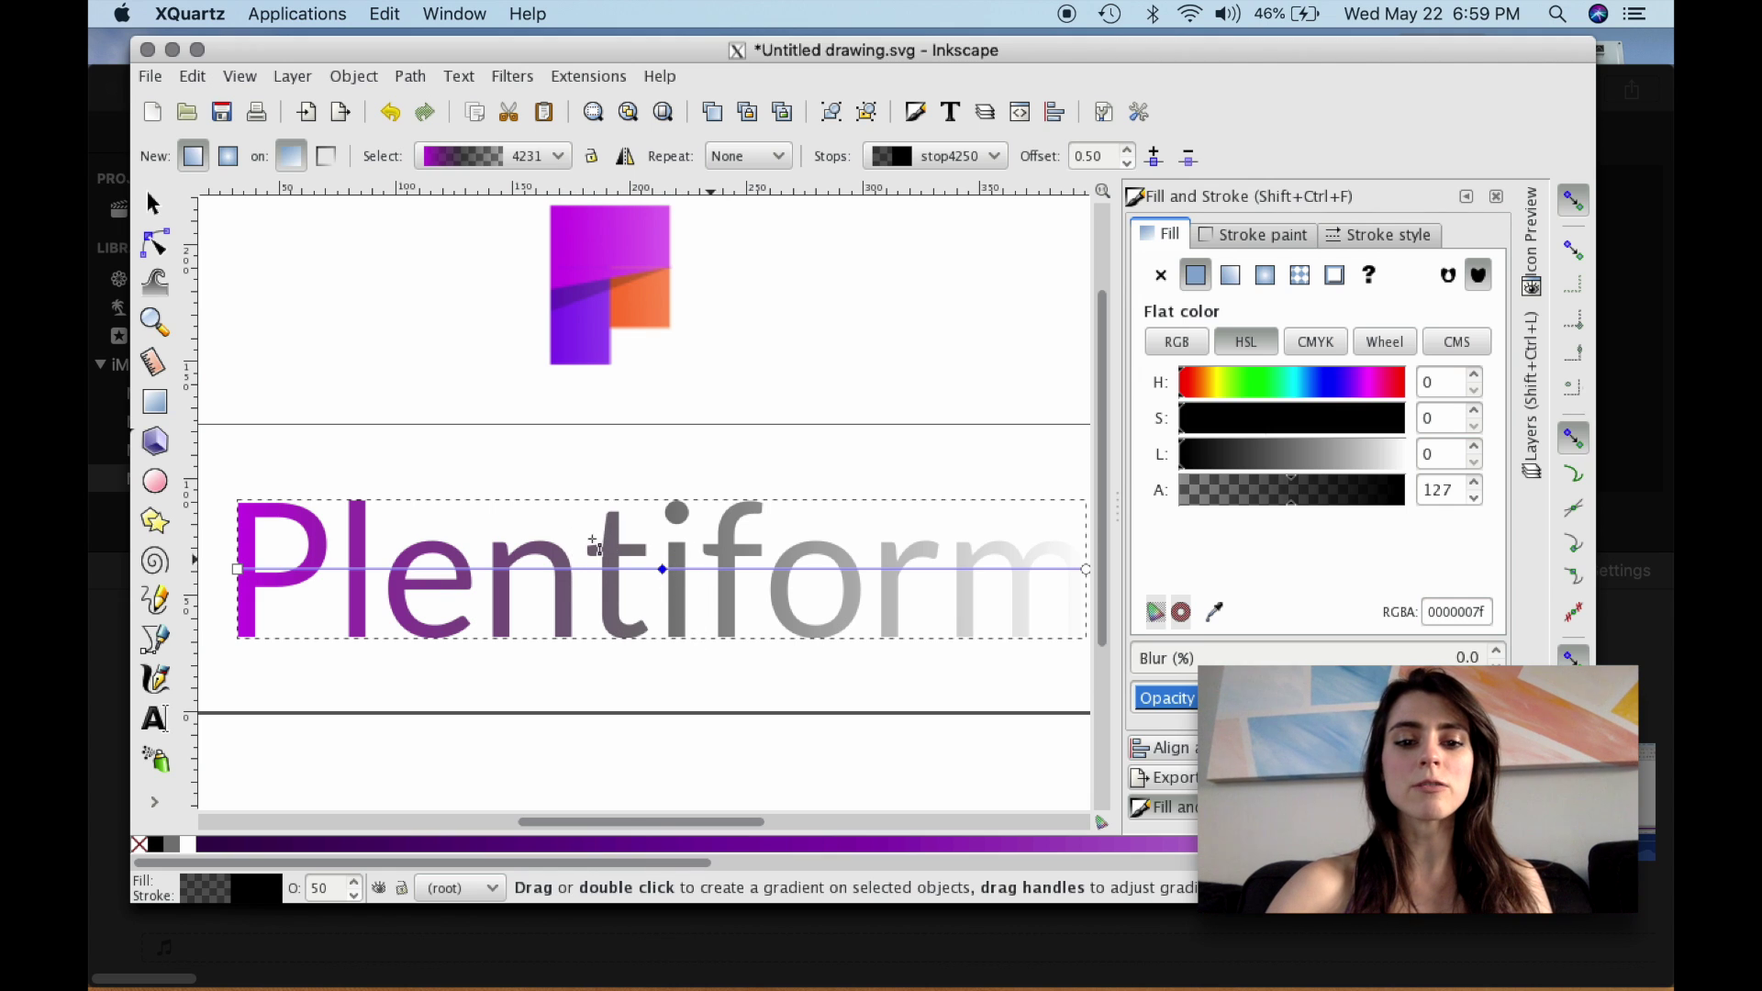
left_click(1218, 614)
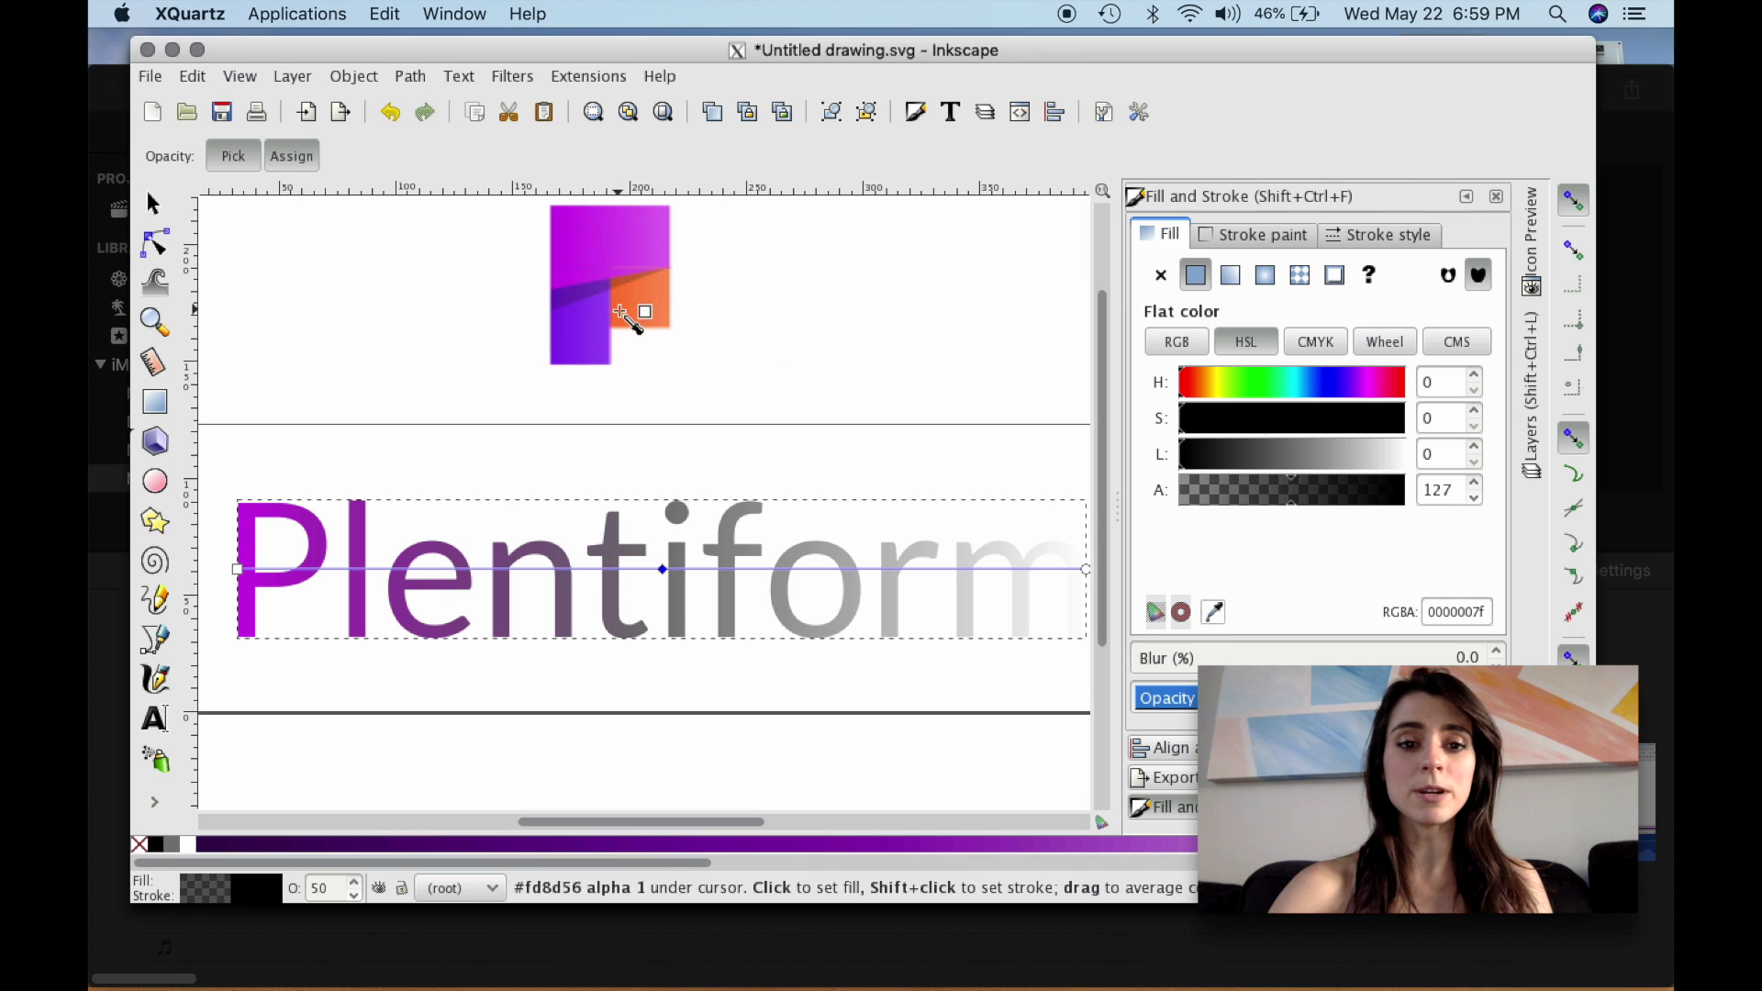
left_click(559, 340)
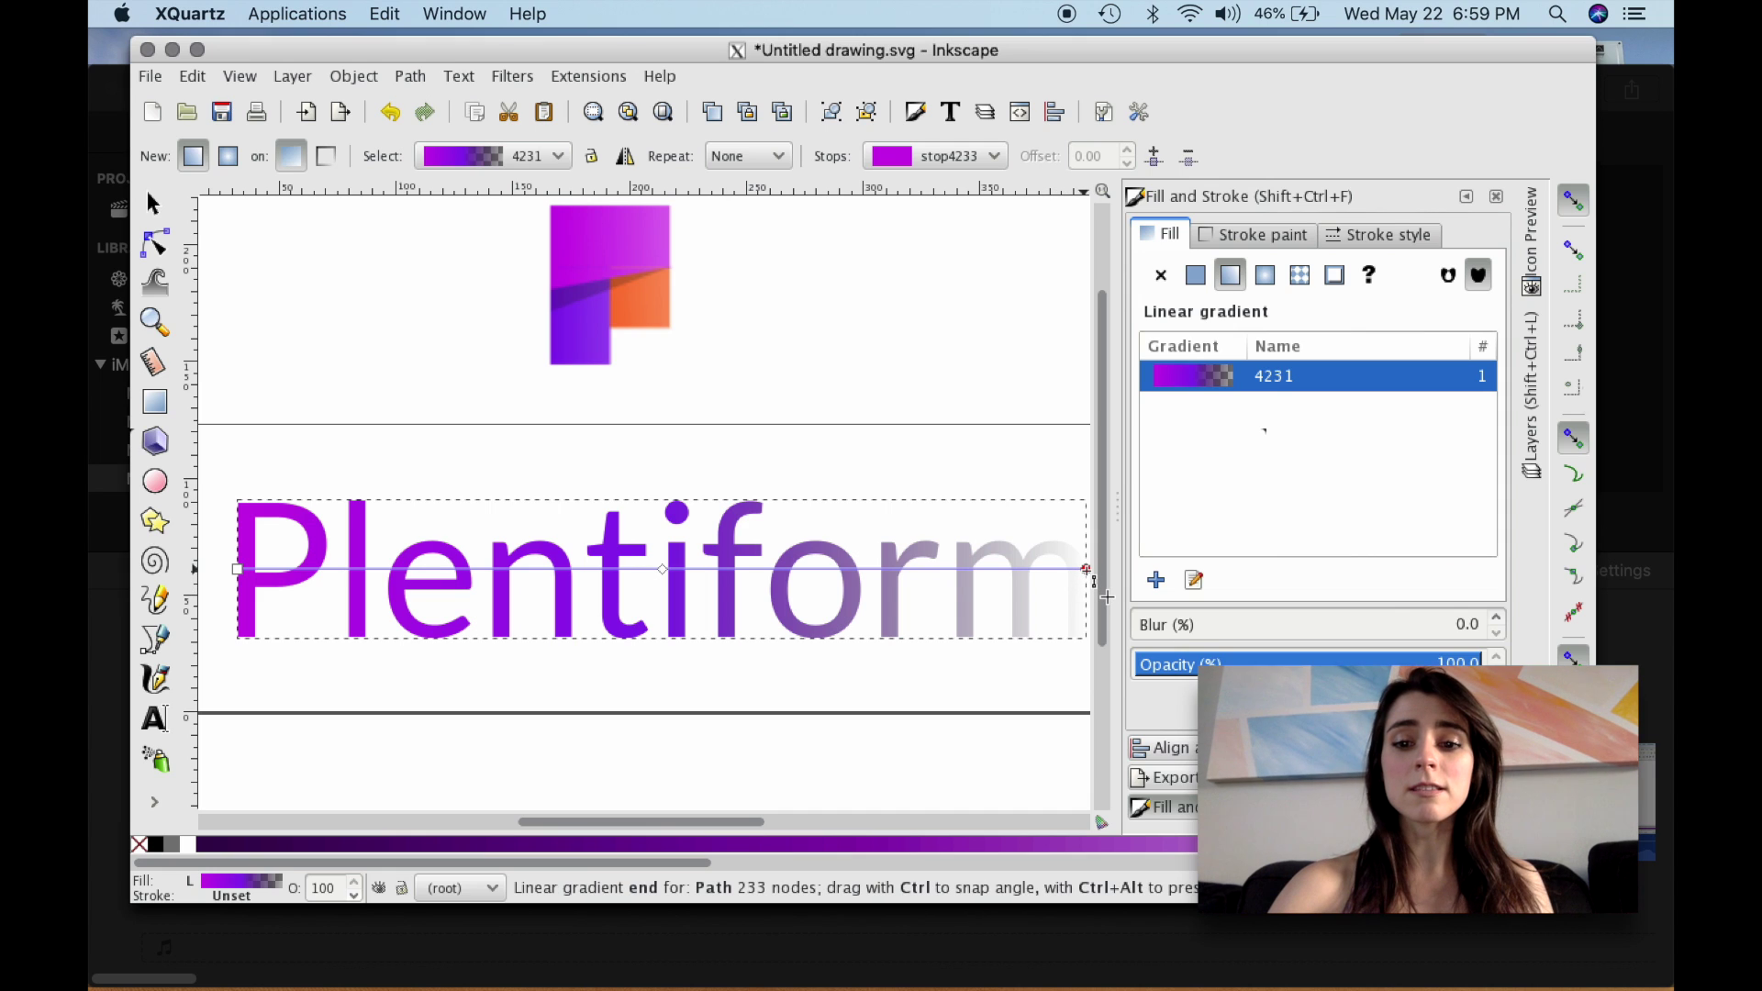
Step: Sample the logo's orange for the gradient's end stop
left_click(1087, 569)
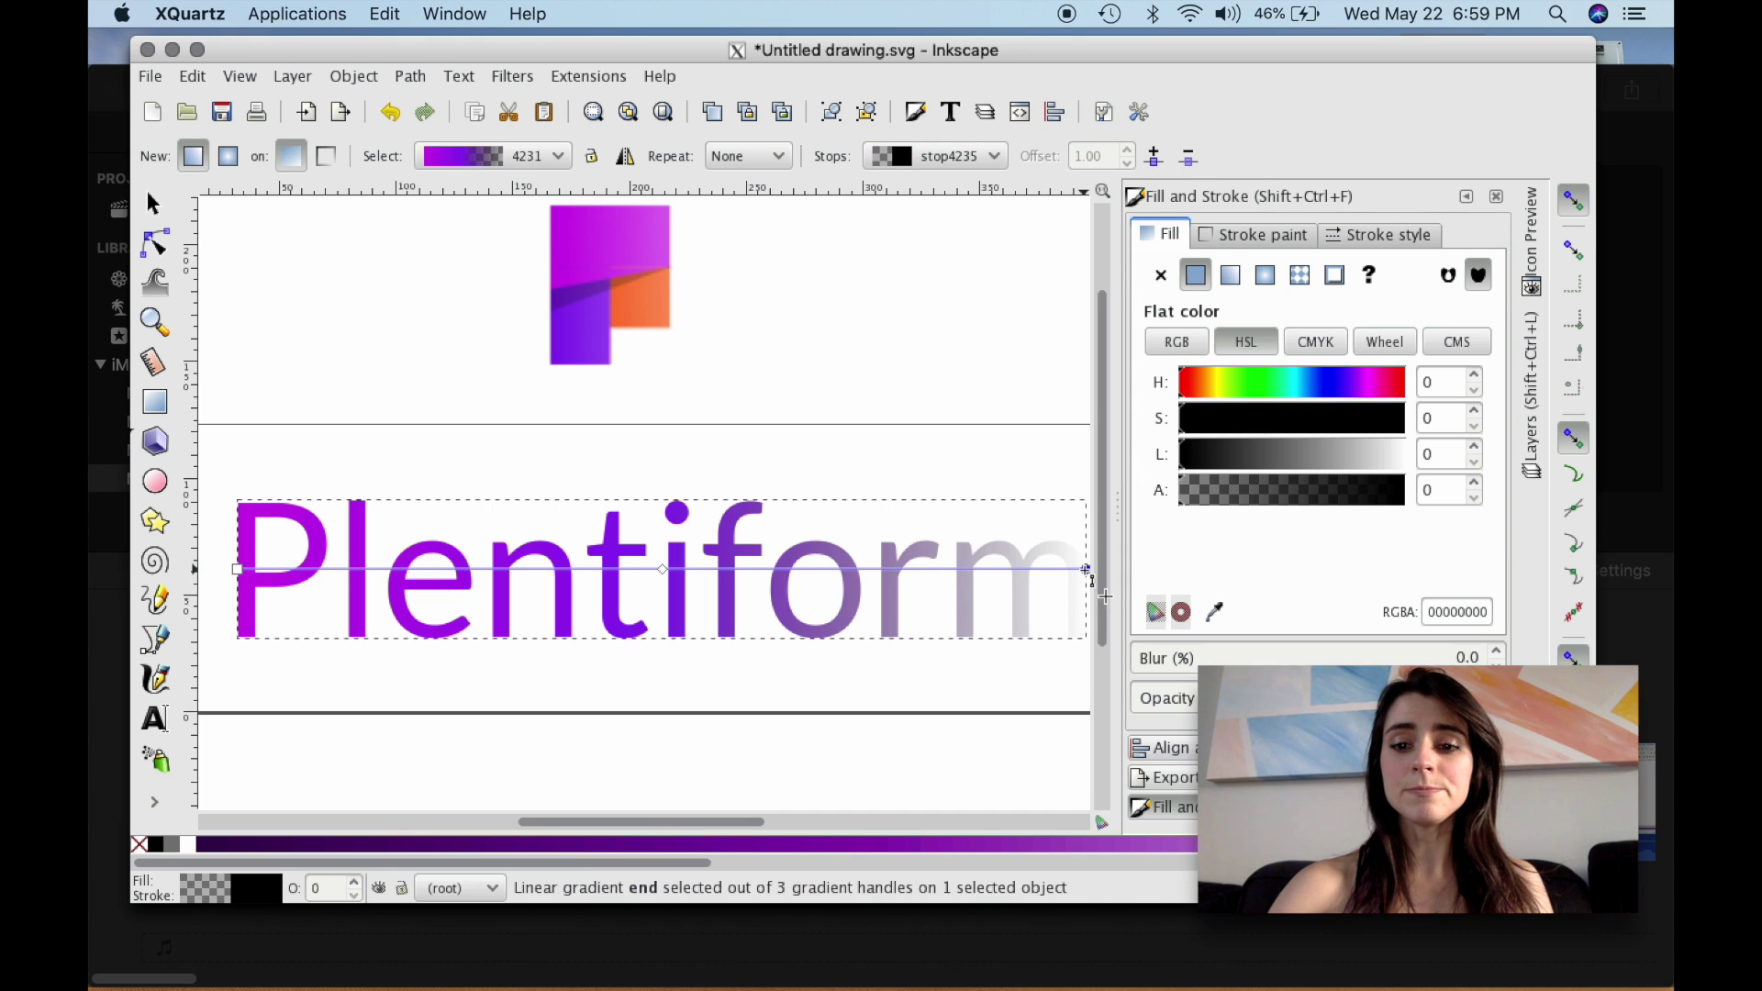
left_click(1216, 612)
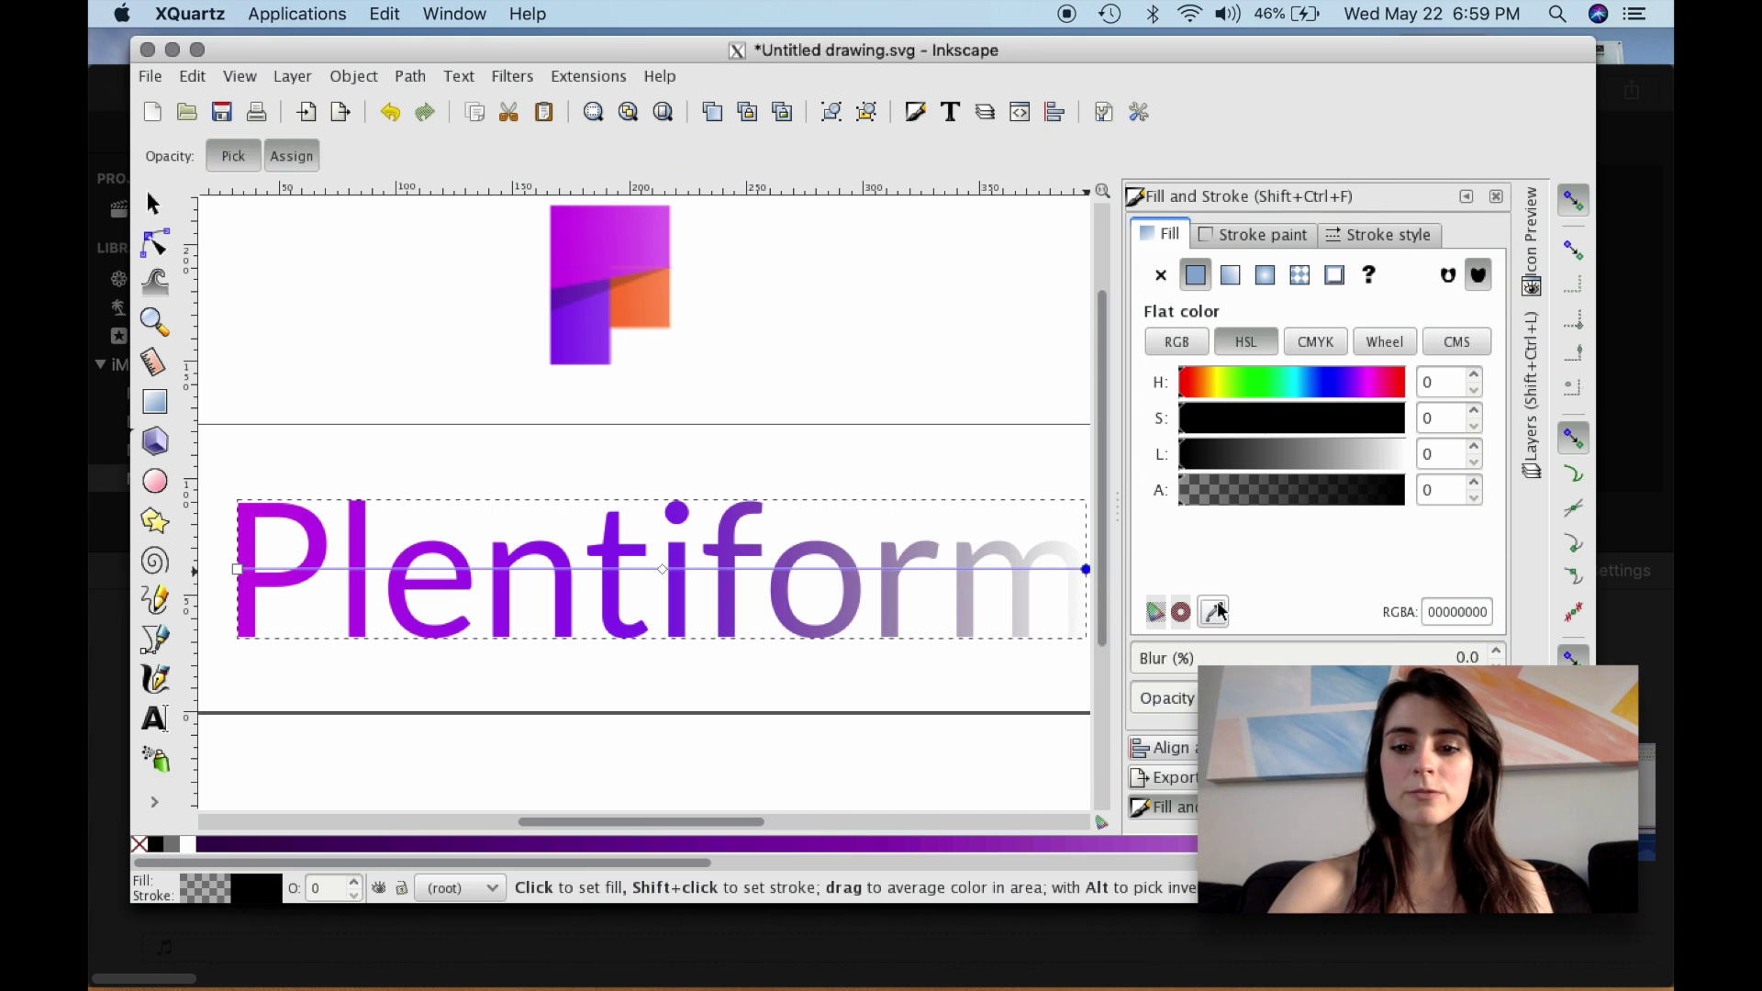
left_click(619, 319)
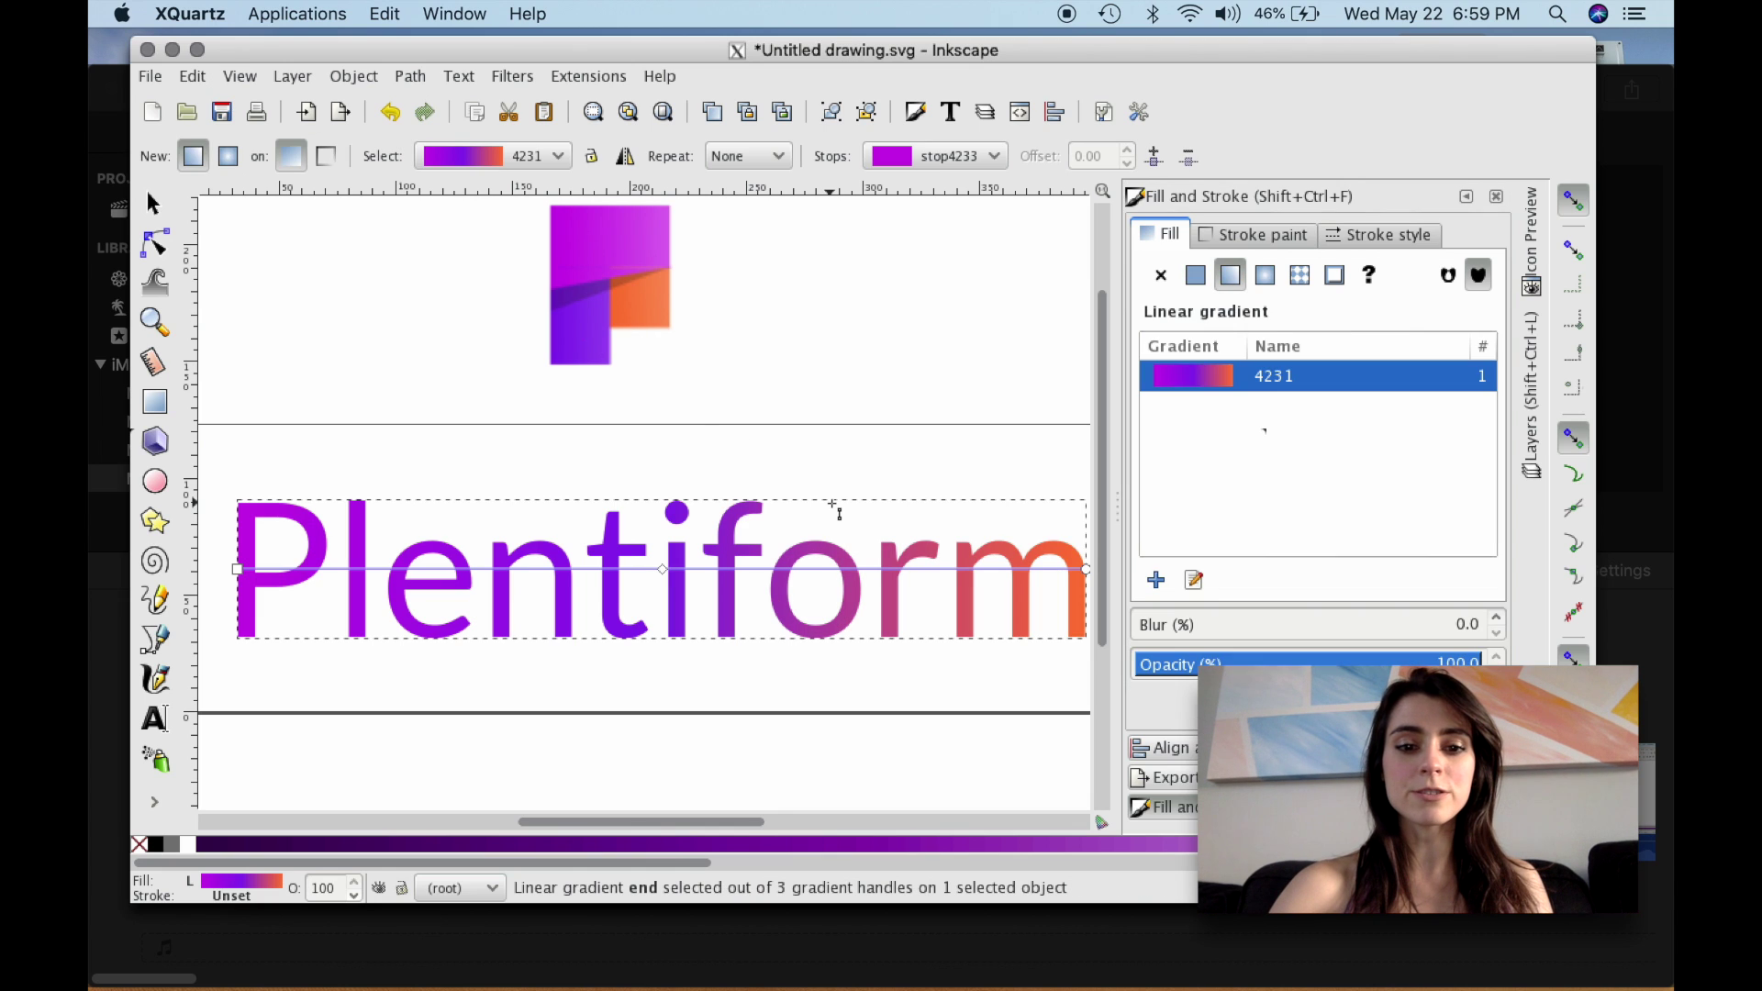
left_click(155, 321)
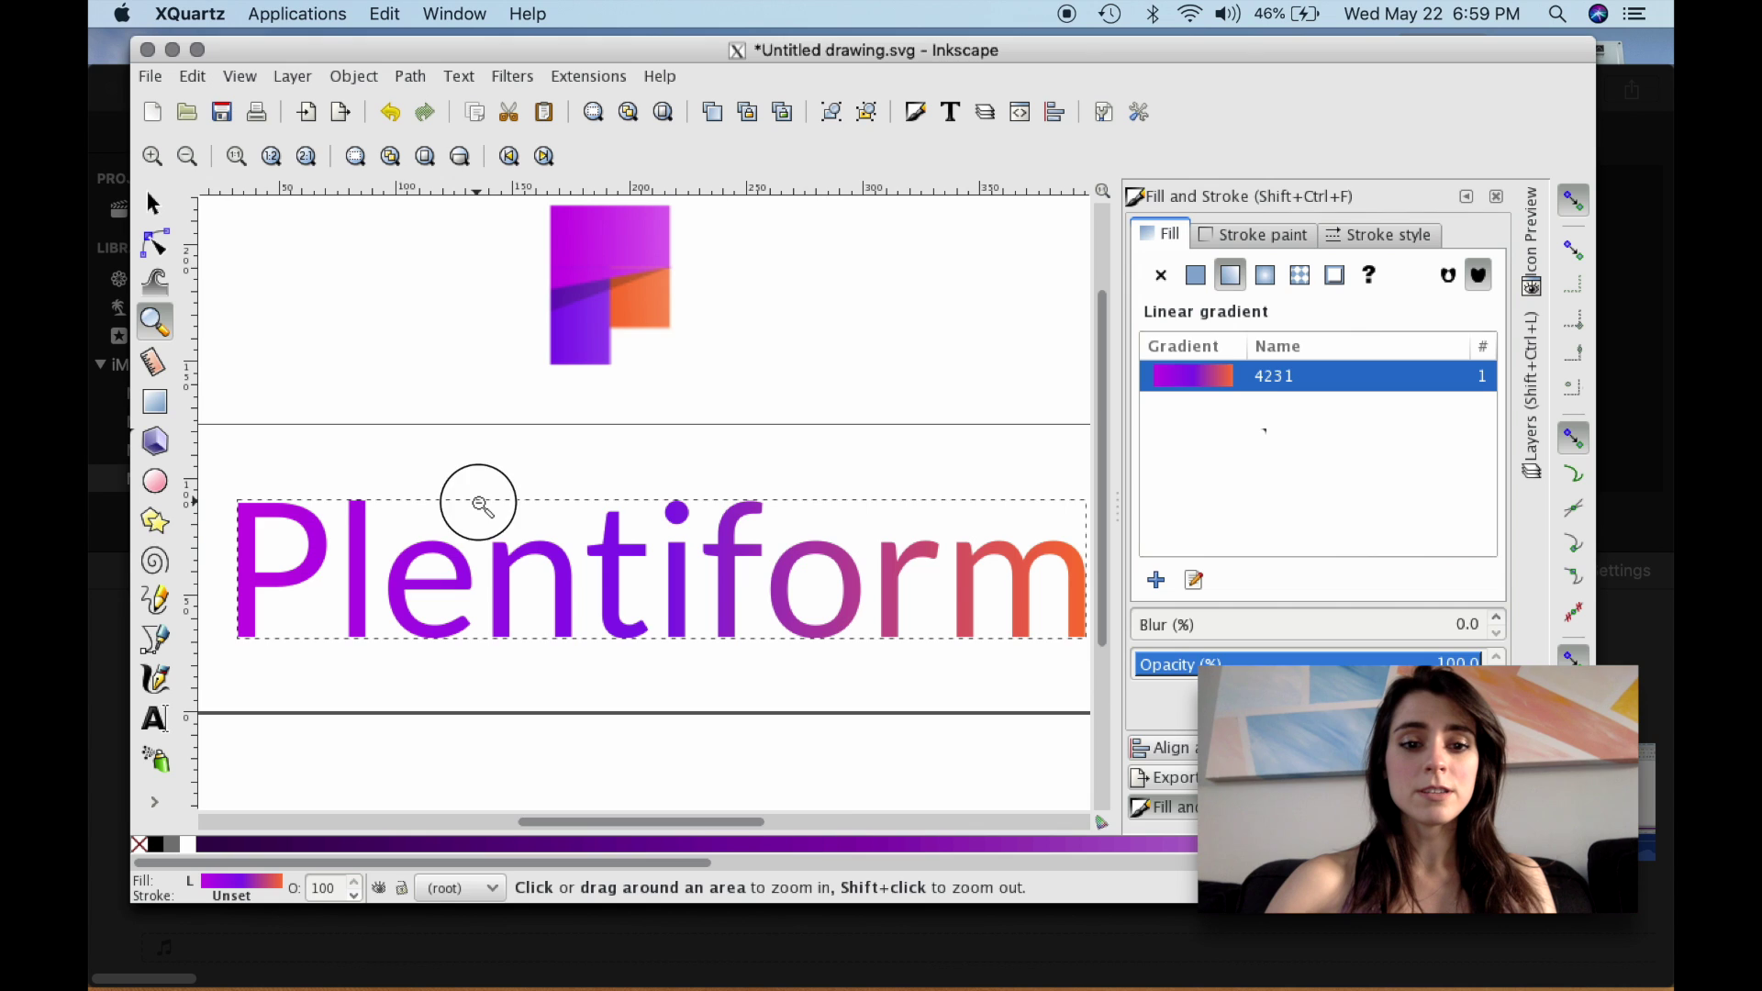
Step: Zoom out and select the Plentiform path inside its group to show its gradient handles
left_click(476, 501, "shift")
key("s")
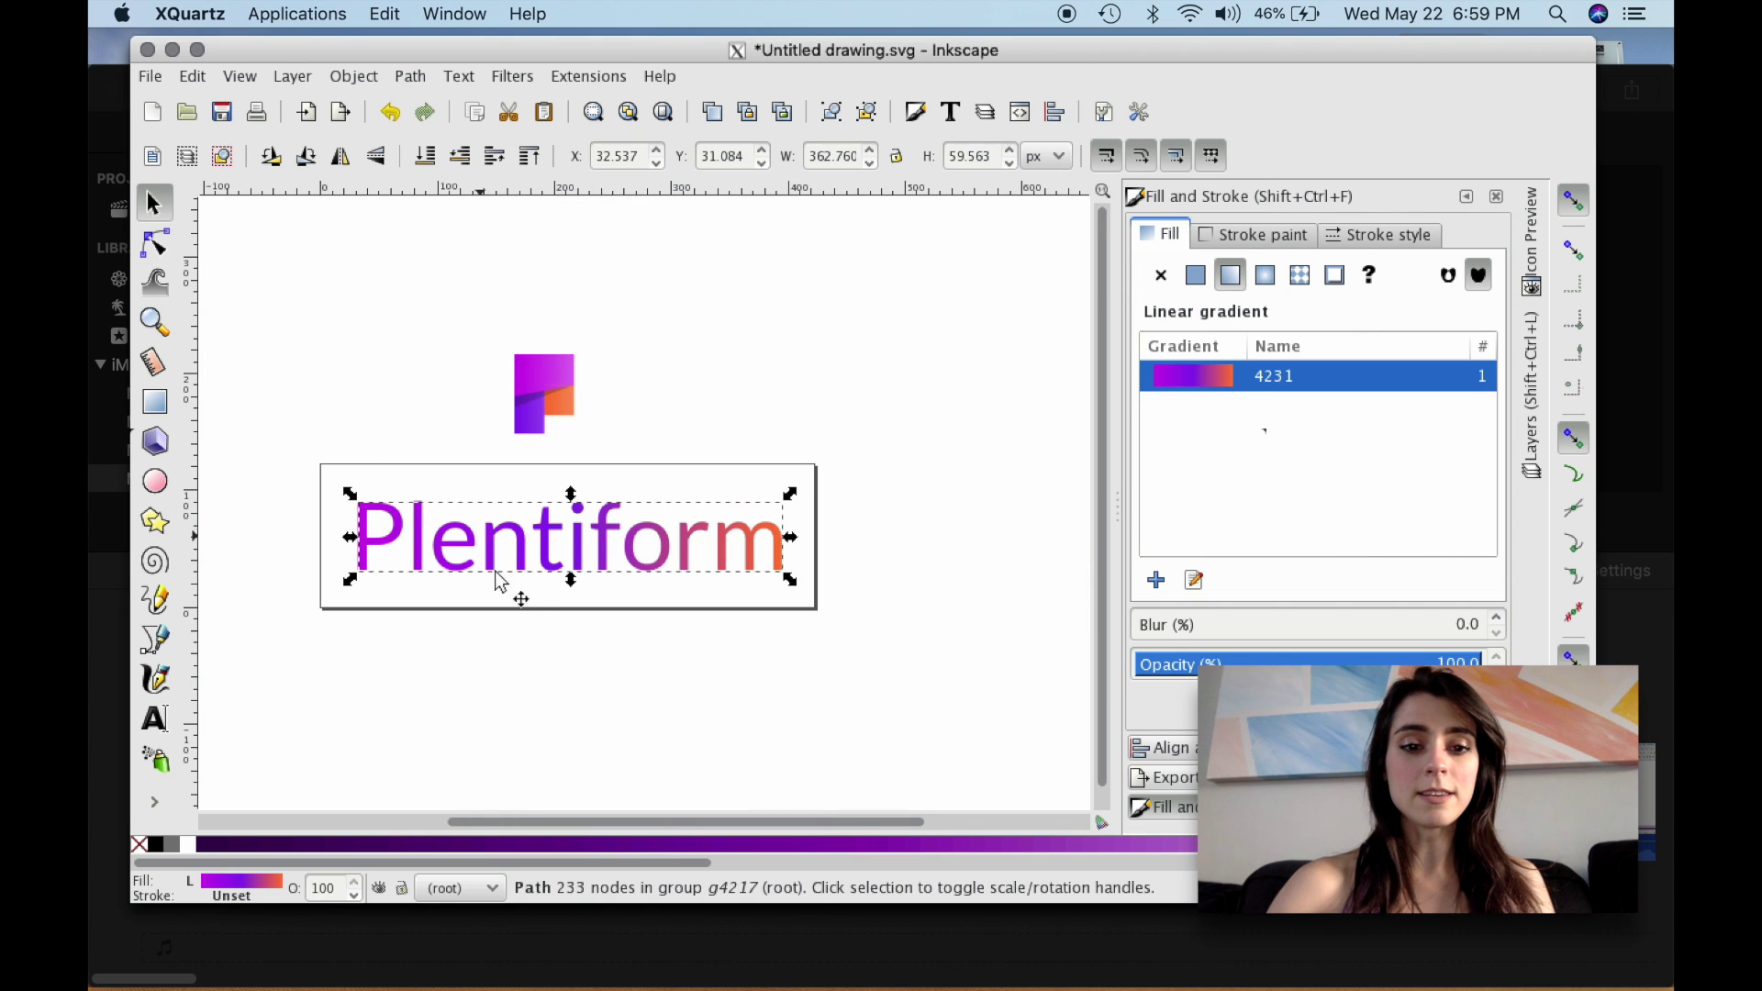
left_click(437, 578)
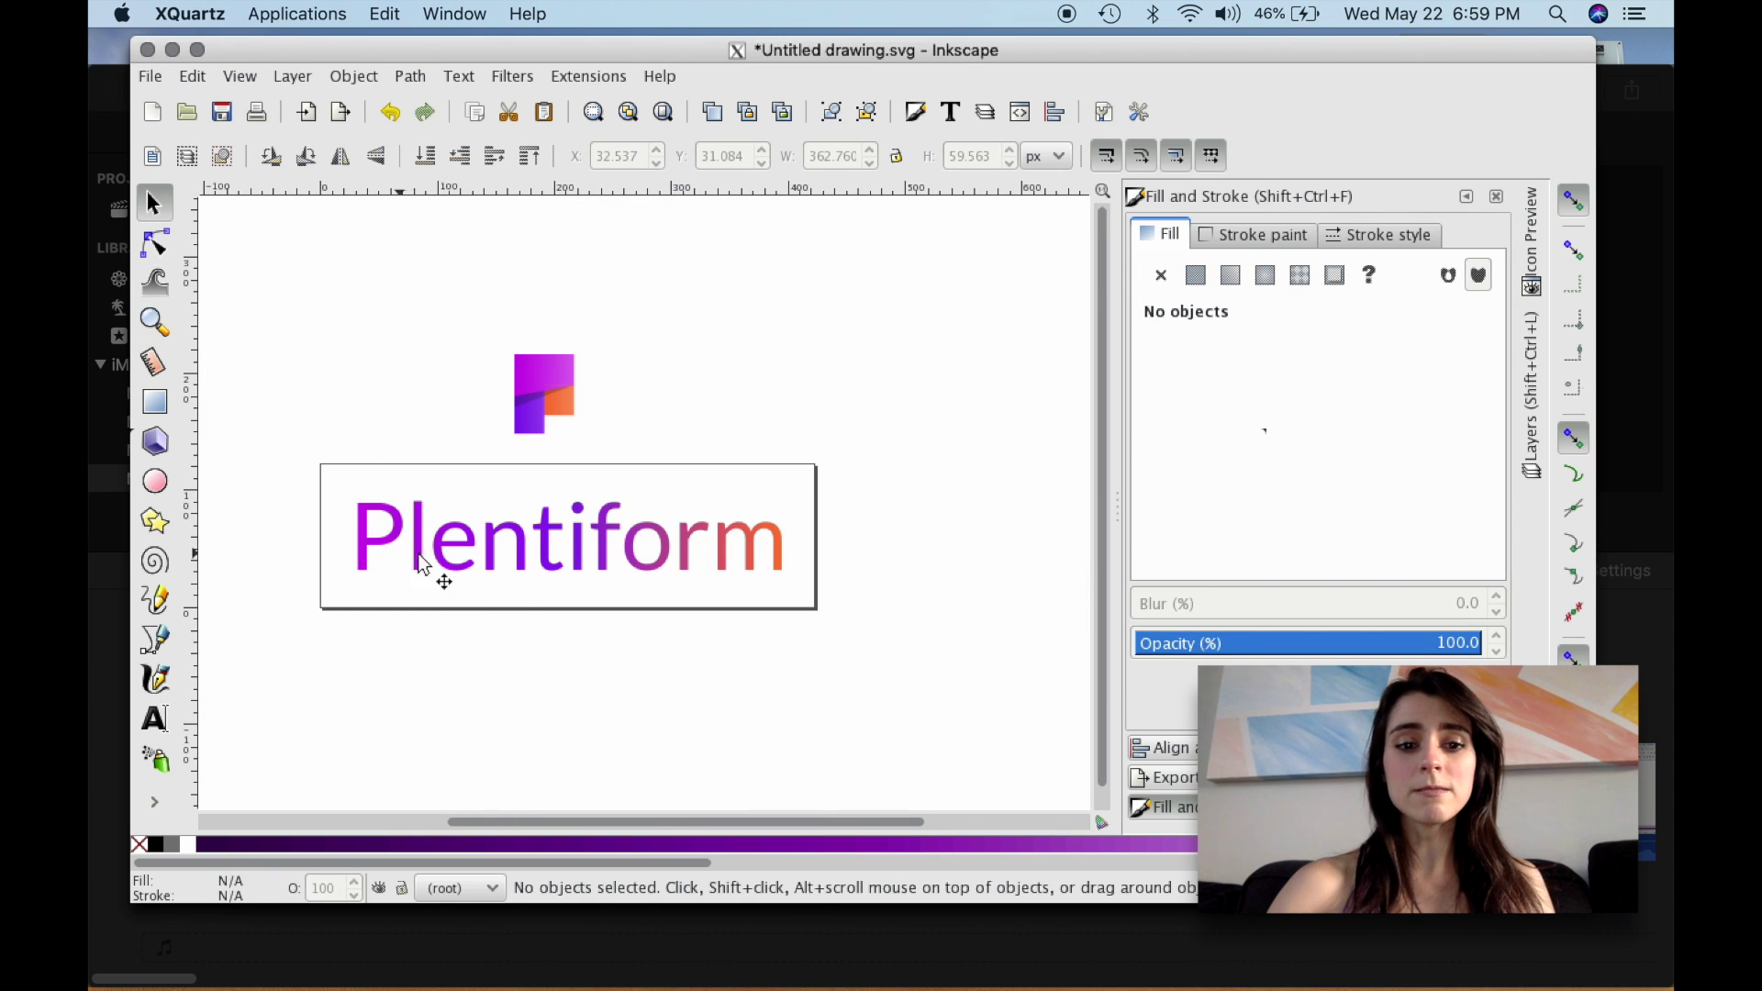
left_click(530, 546)
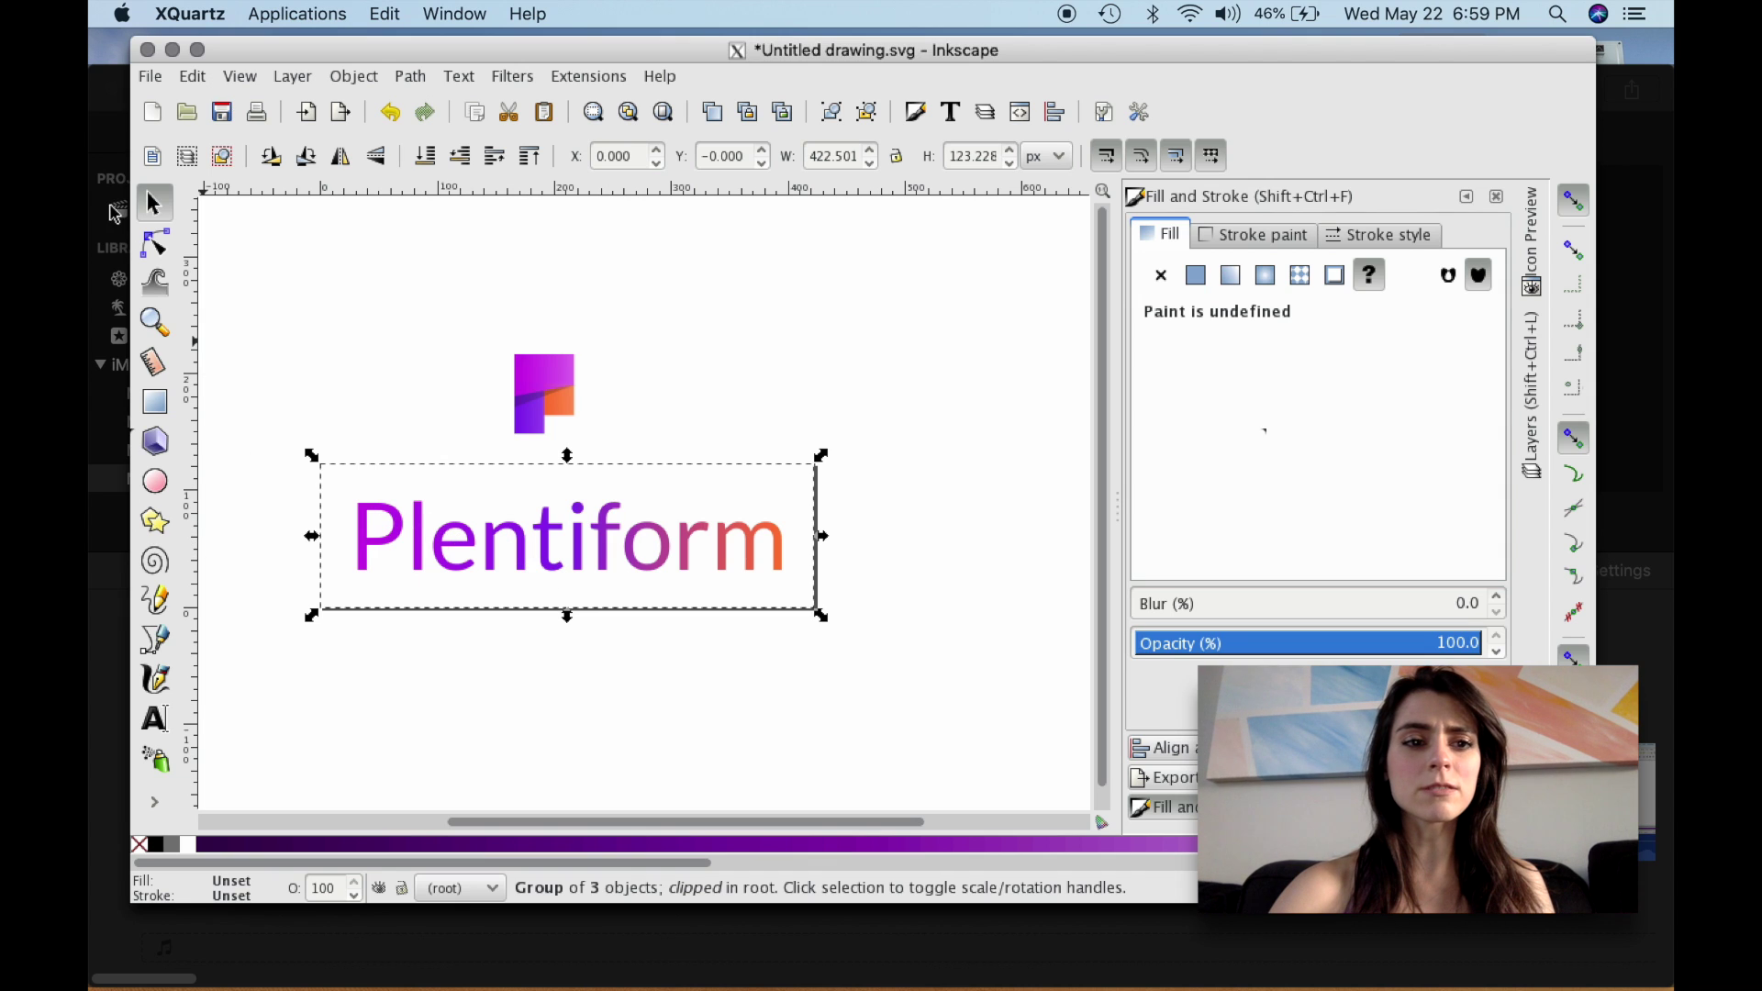
left_click(155, 243)
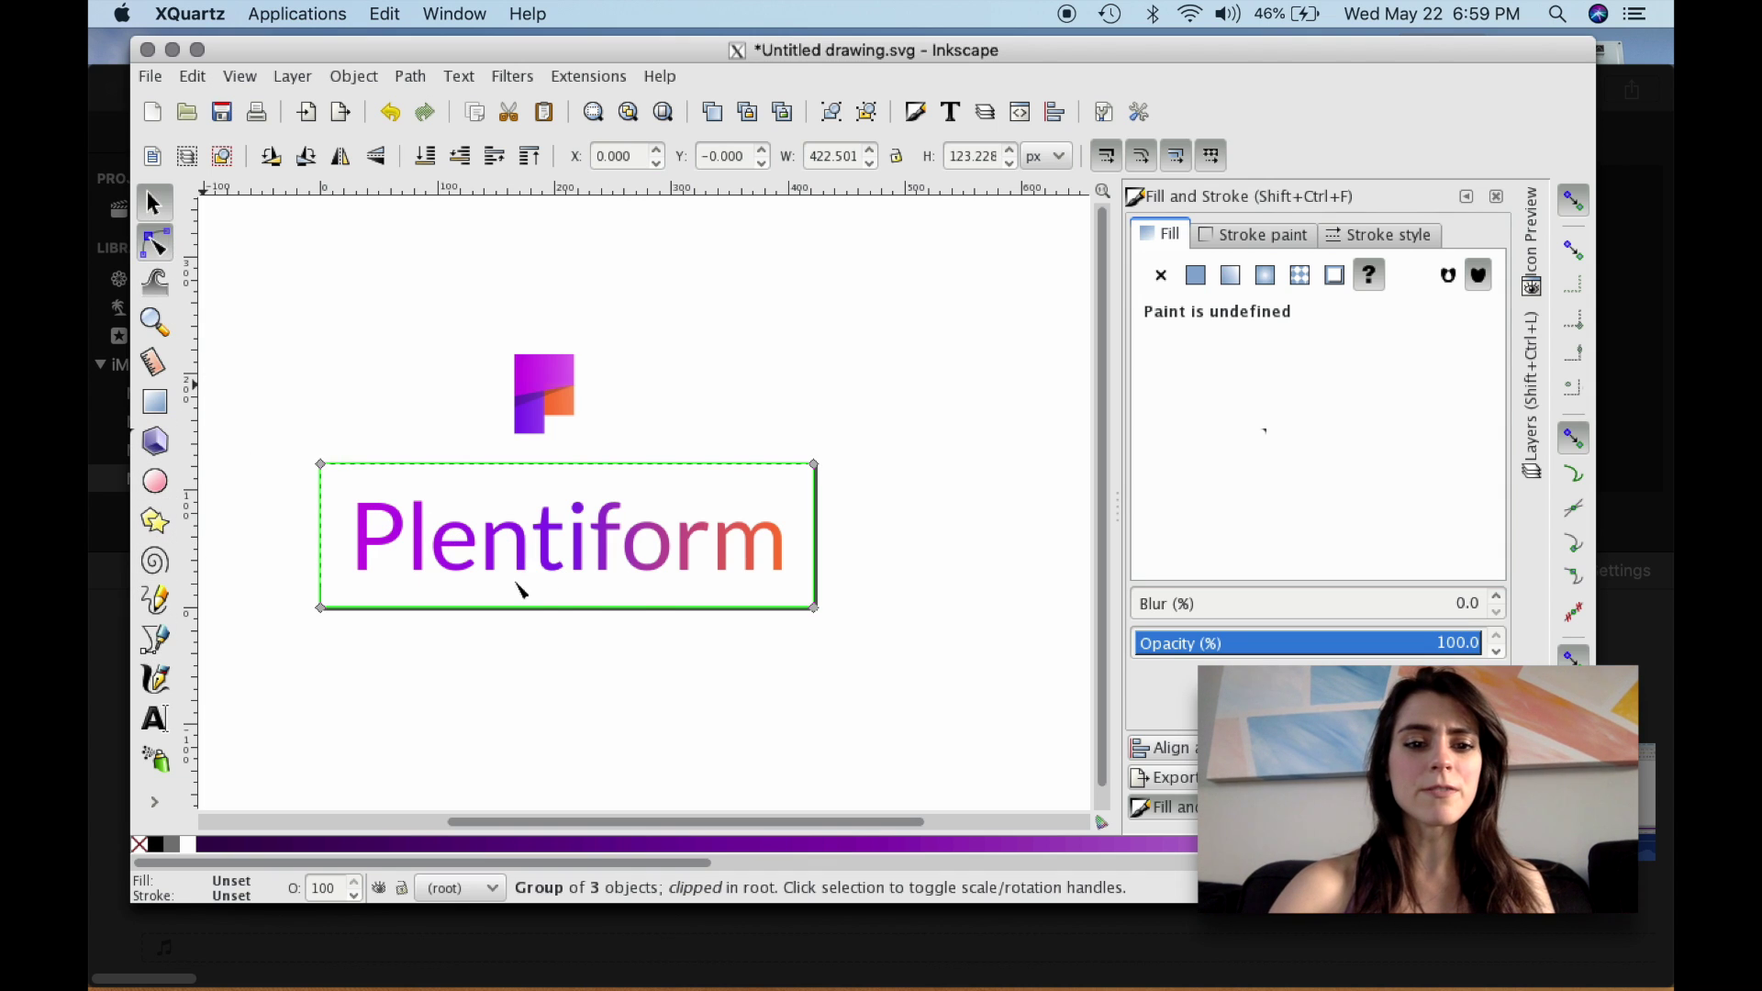
left_click(654, 569)
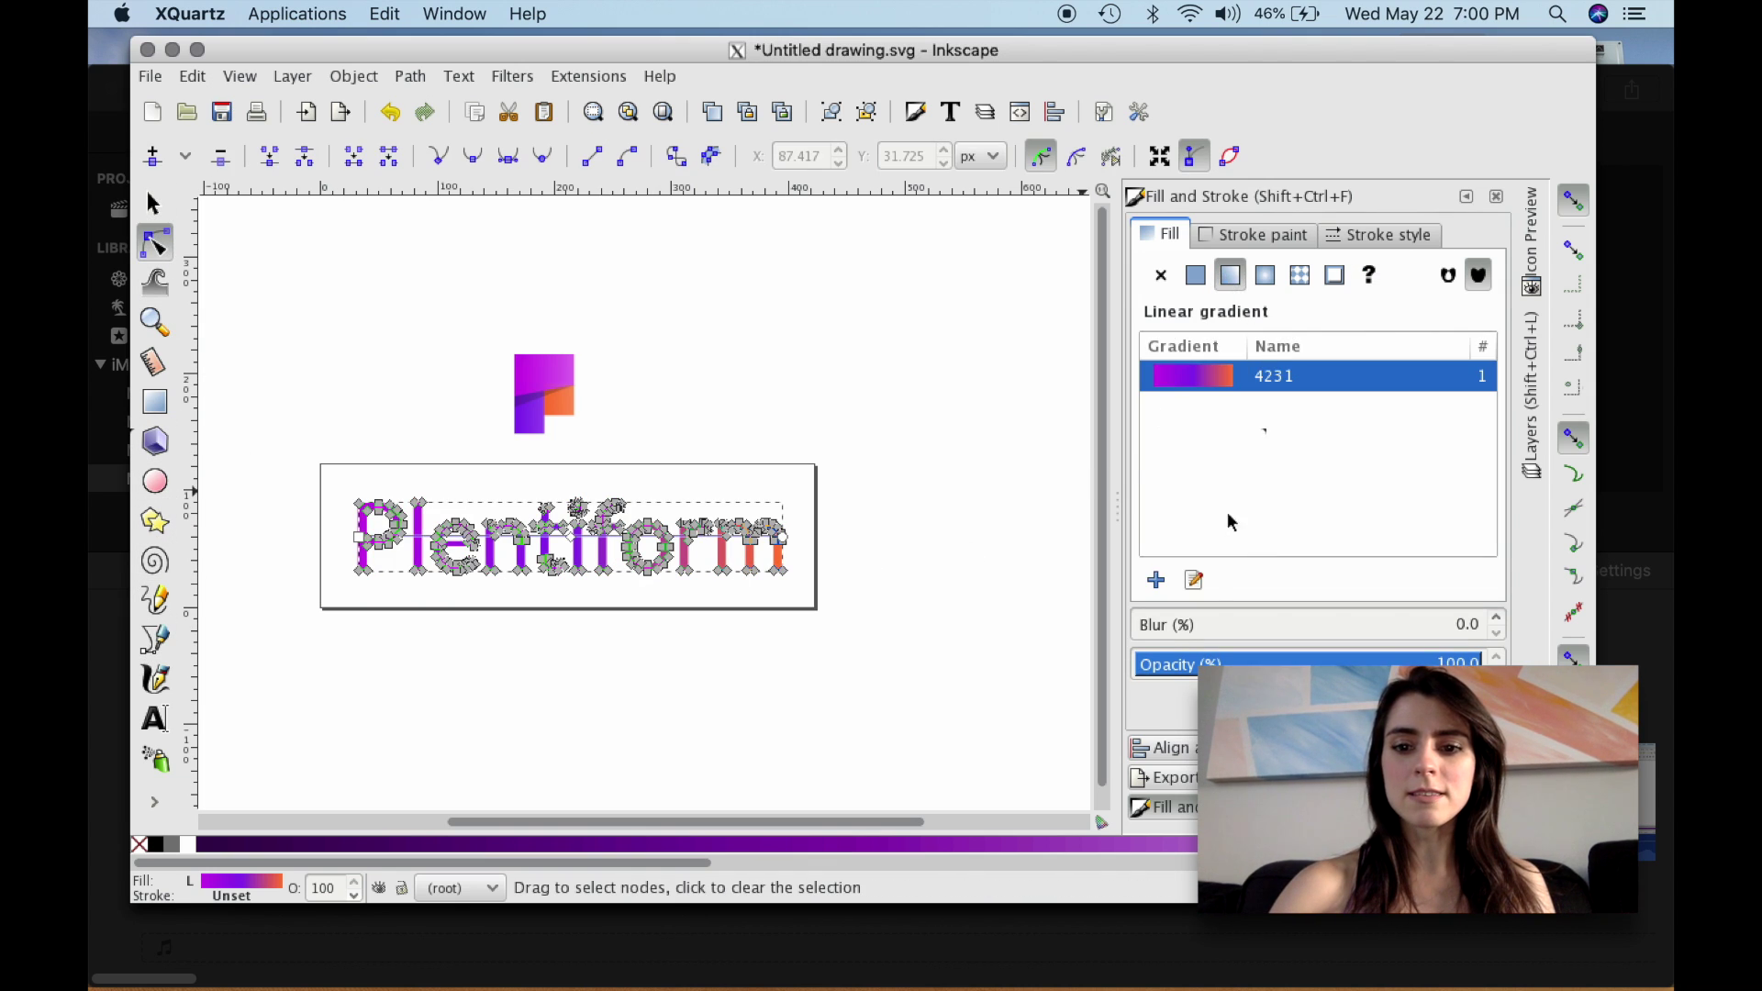
left_click(1194, 580)
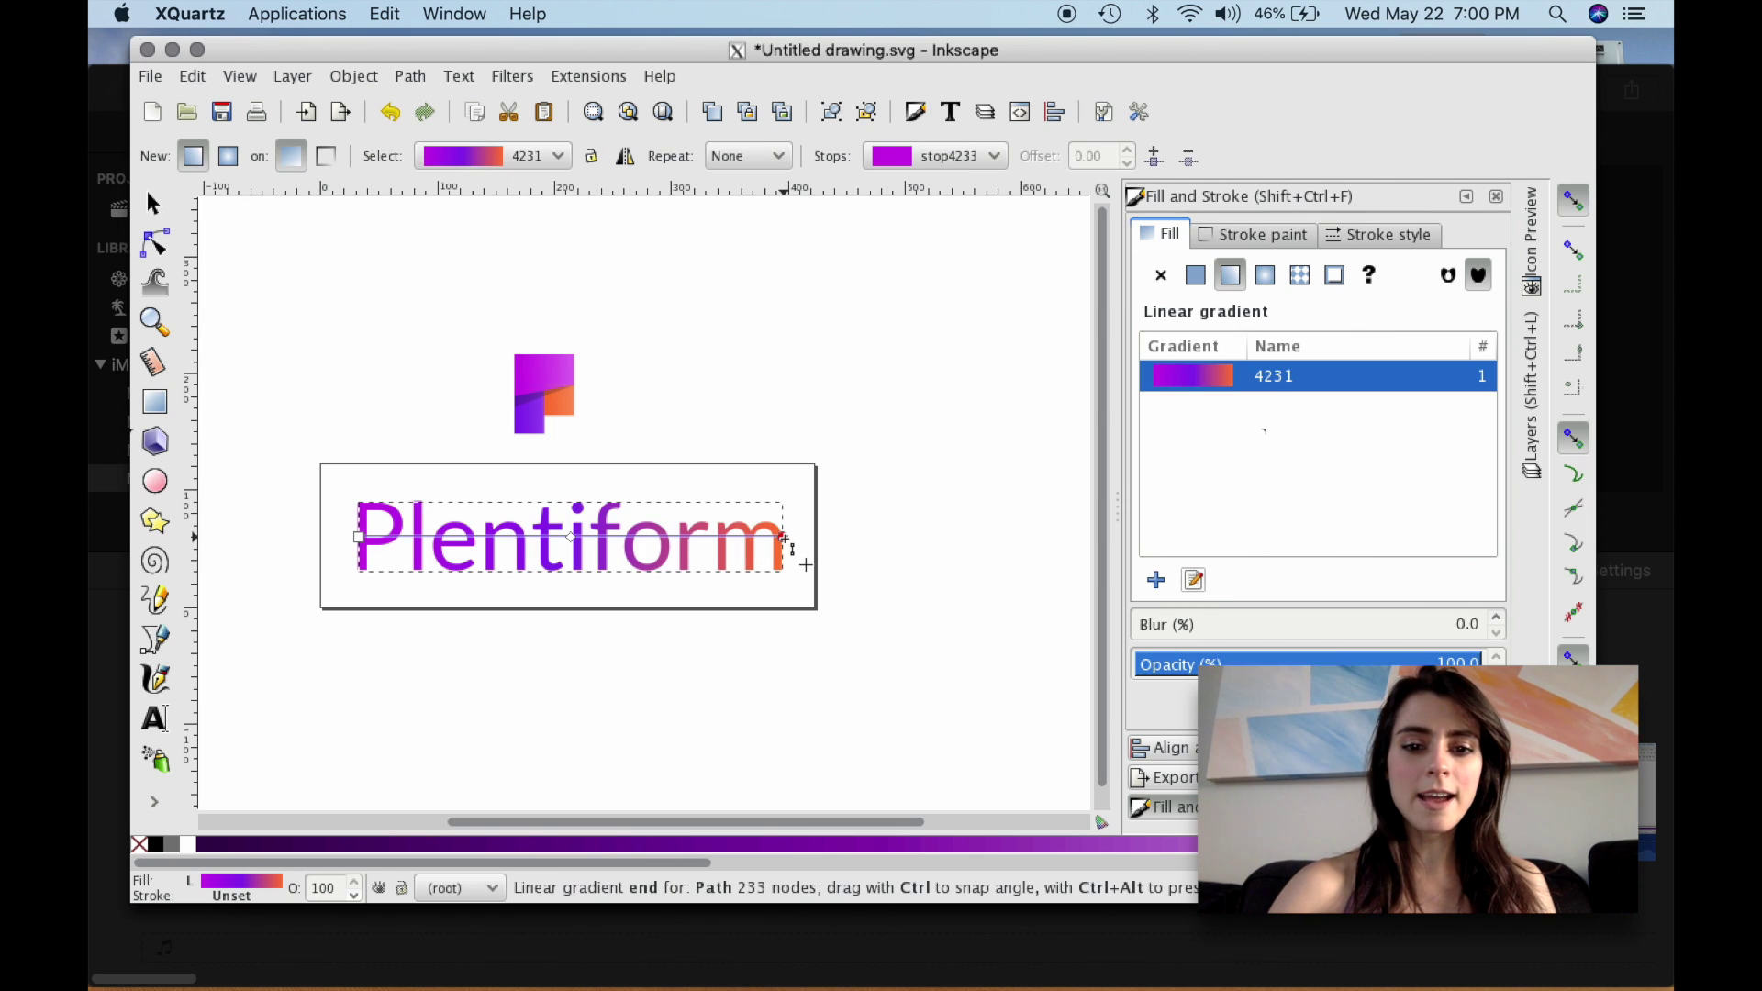
Step: Stretch the gradient across the word and slide the purple middle stop to offset 0.47 near 'r'
mouse_move(783, 539)
left_mouse_down()
mouse_move(780, 620)
mouse_move(762, 582)
mouse_move(637, 503)
mouse_move(480, 511)
mouse_move(468, 541)
left_mouse_up()
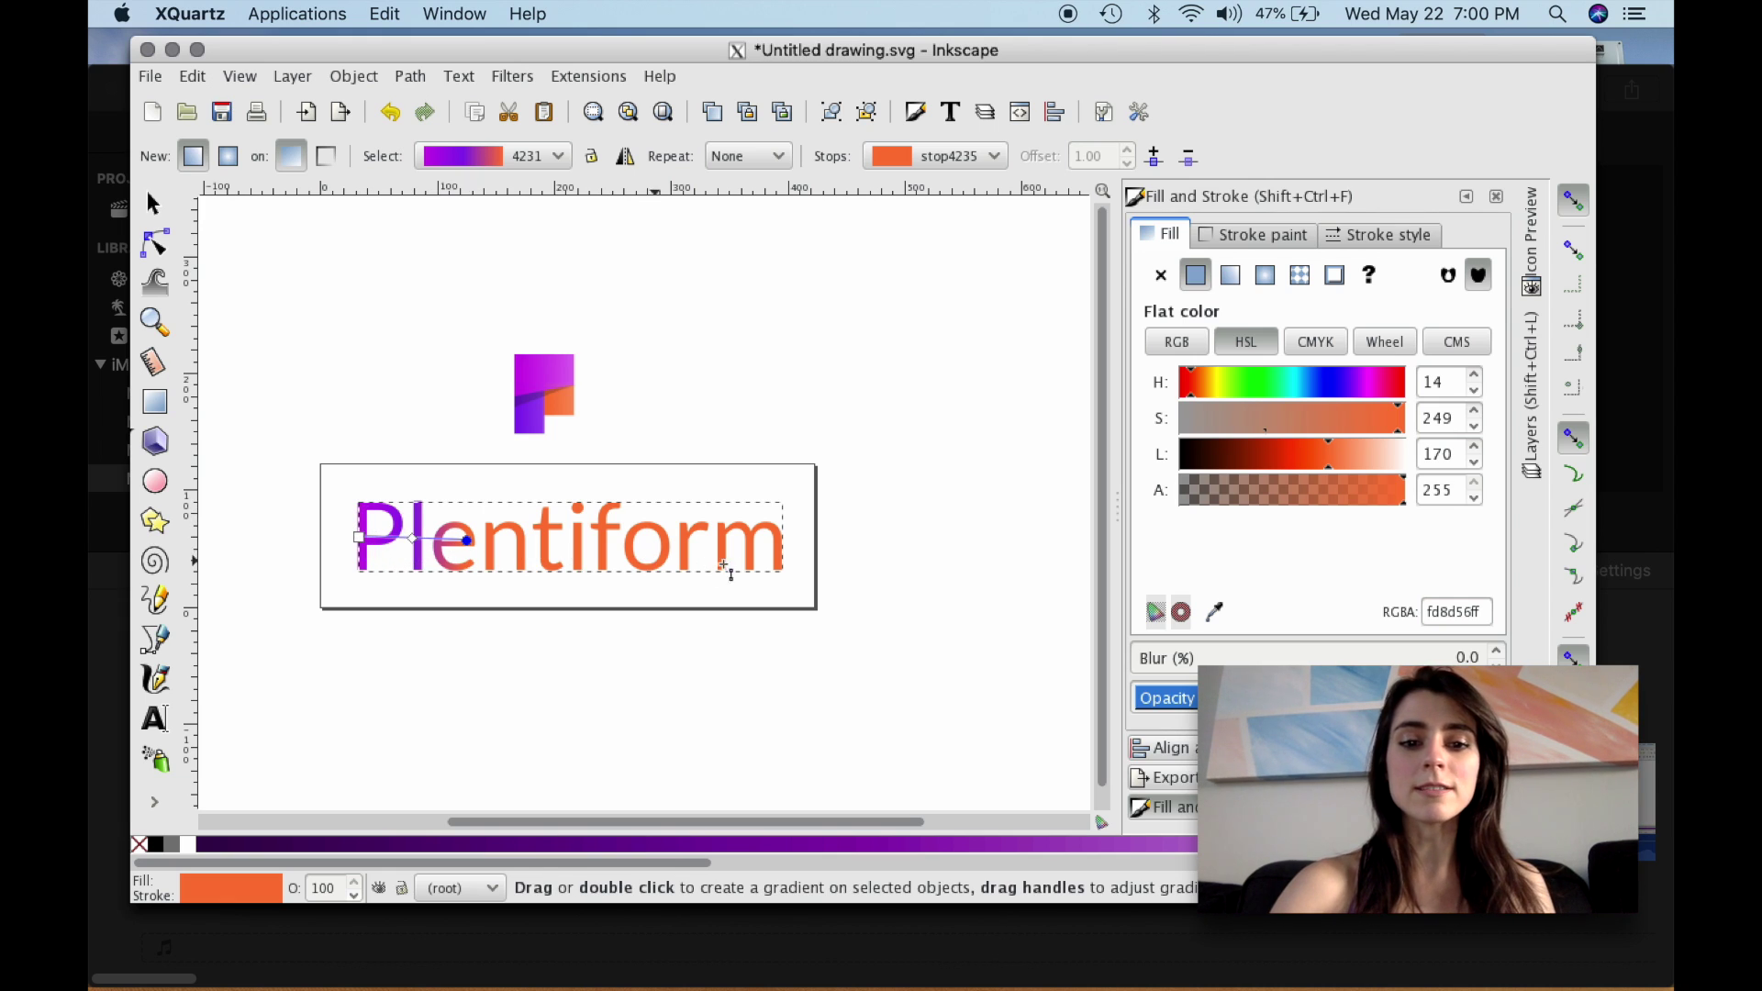
left_click_drag(468, 541, 782, 529)
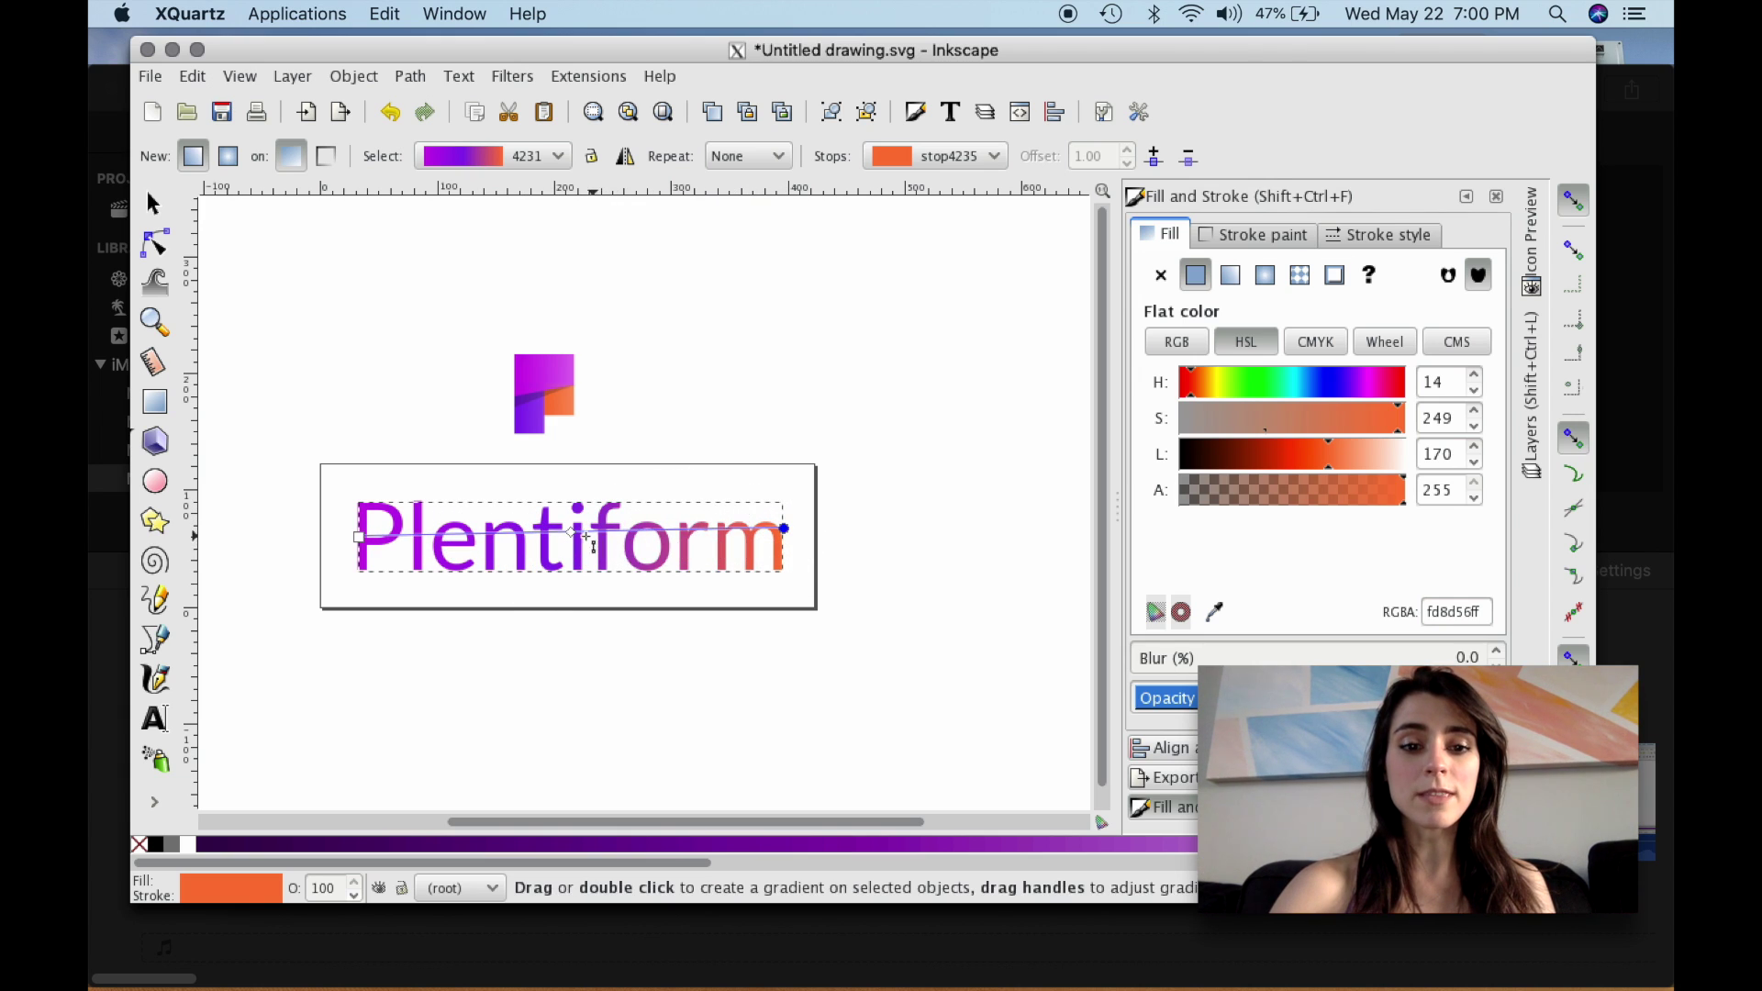
mouse_move(573, 537)
left_mouse_down()
mouse_move(670, 540)
mouse_move(438, 537)
mouse_move(606, 546)
mouse_move(559, 532)
left_mouse_up()
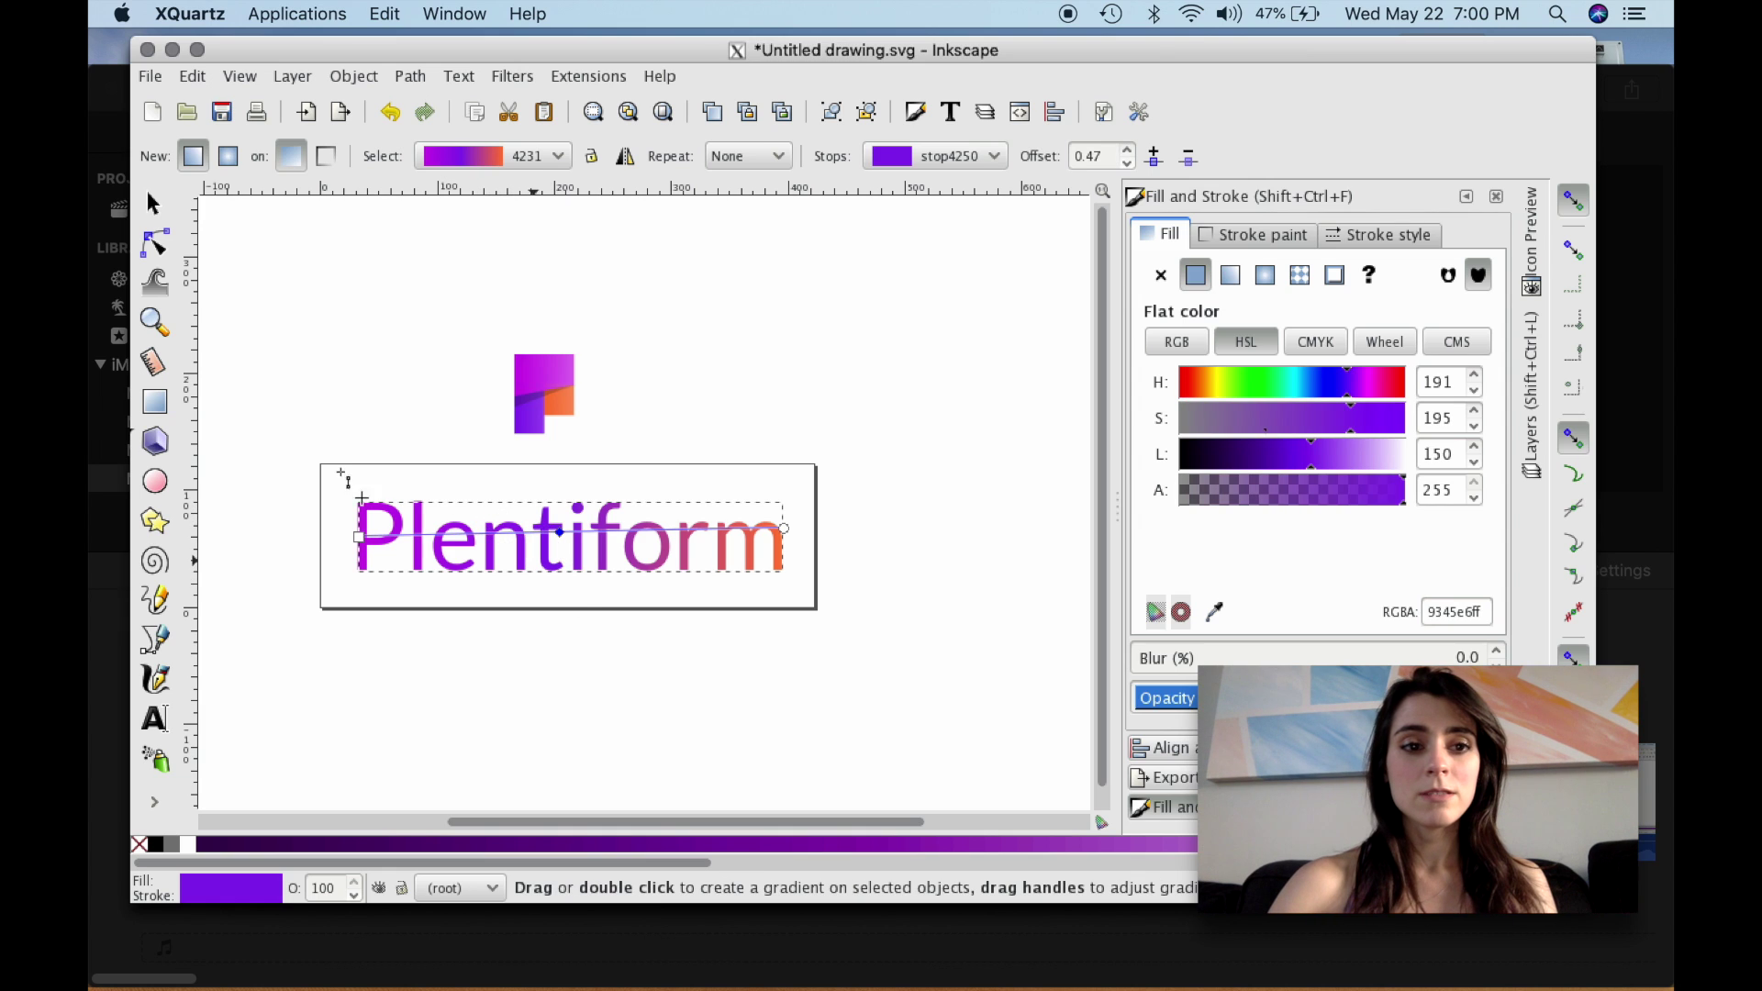
left_click(152, 79)
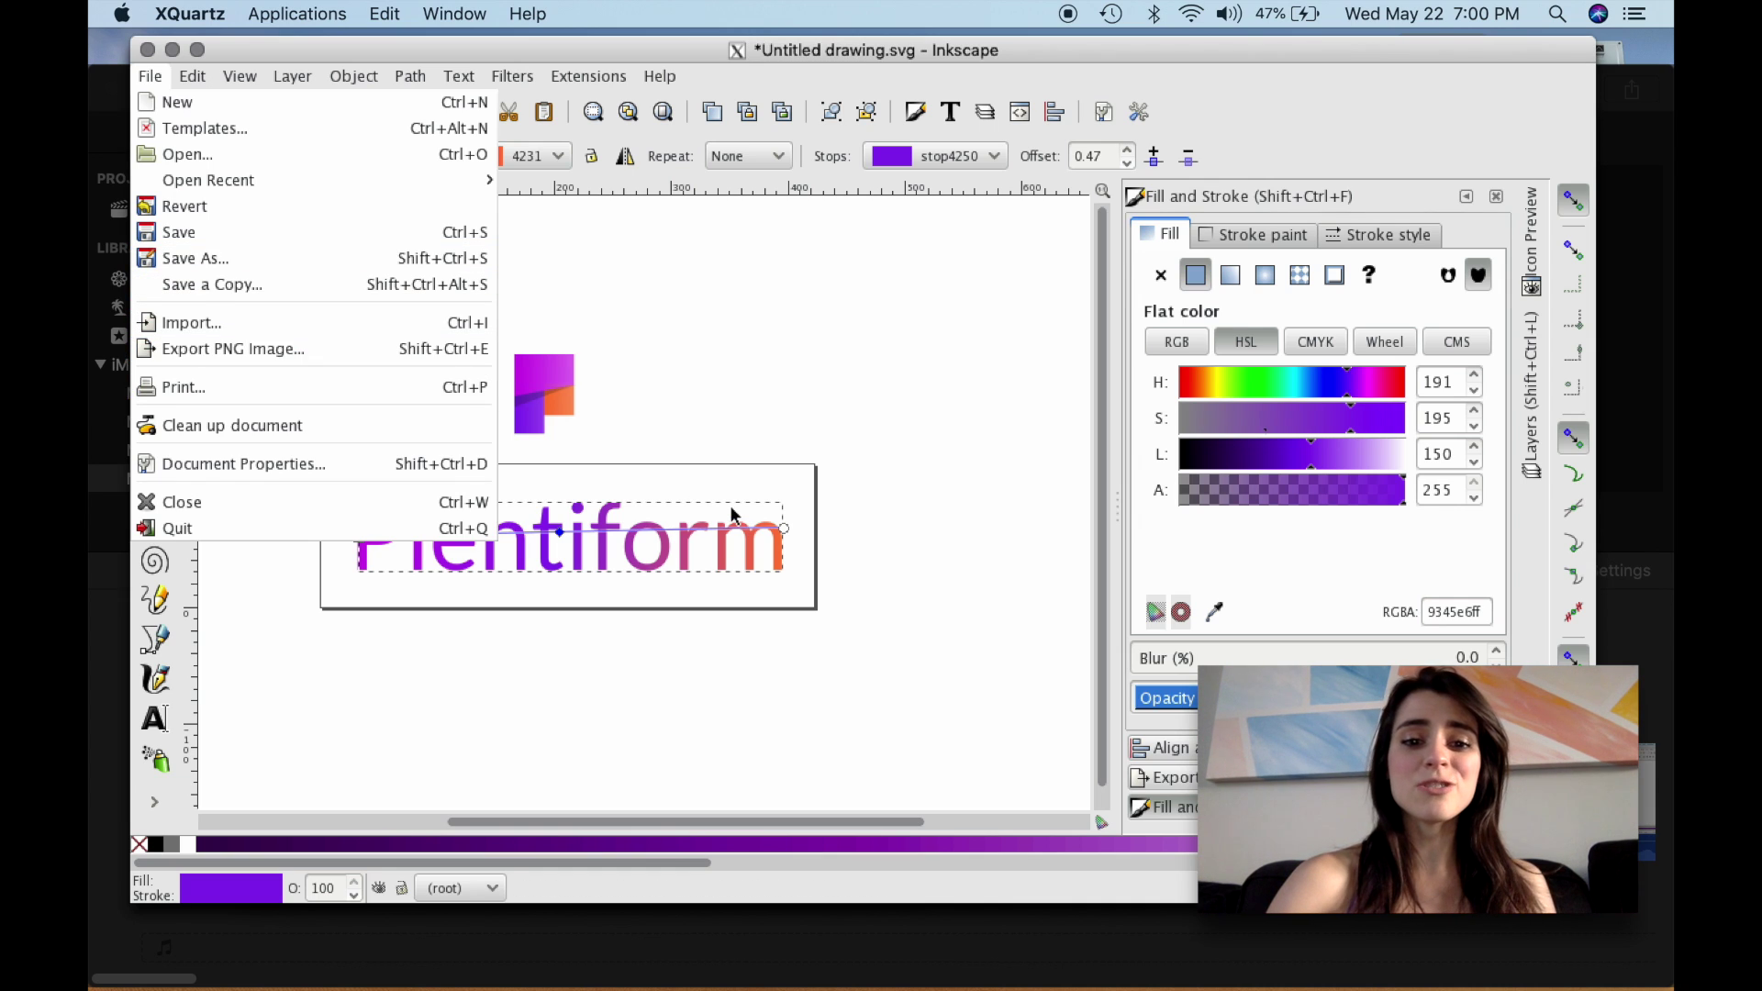
left_click(729, 475)
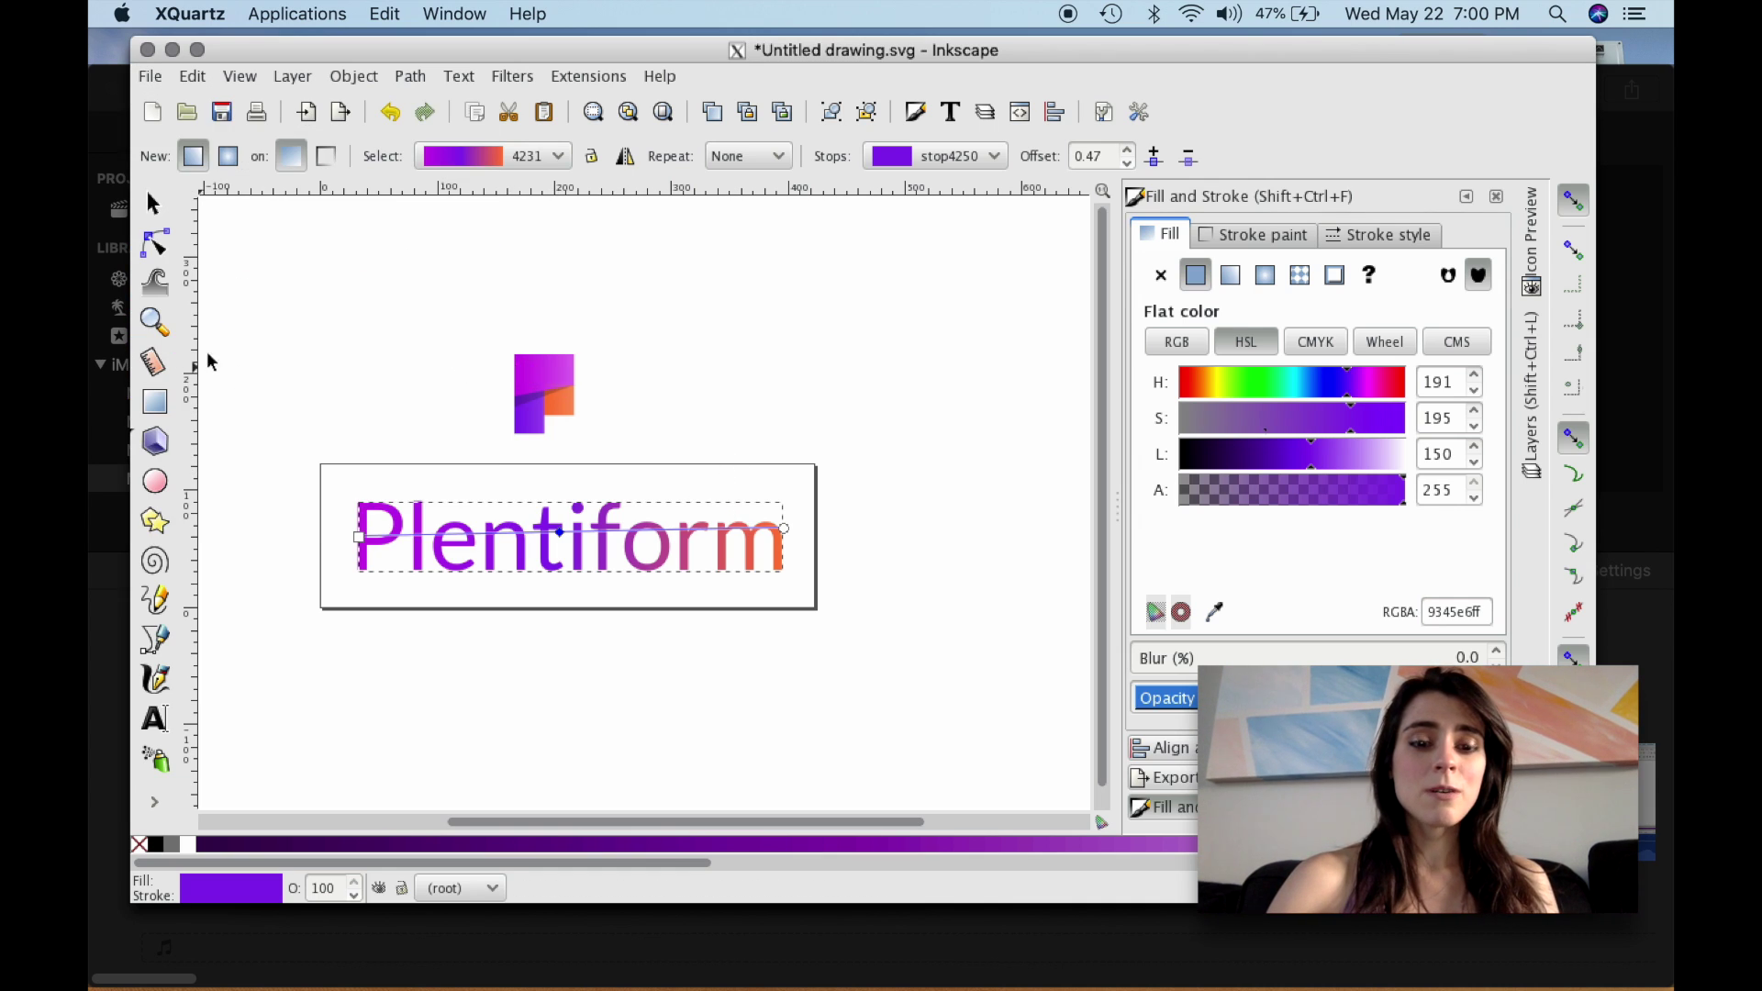